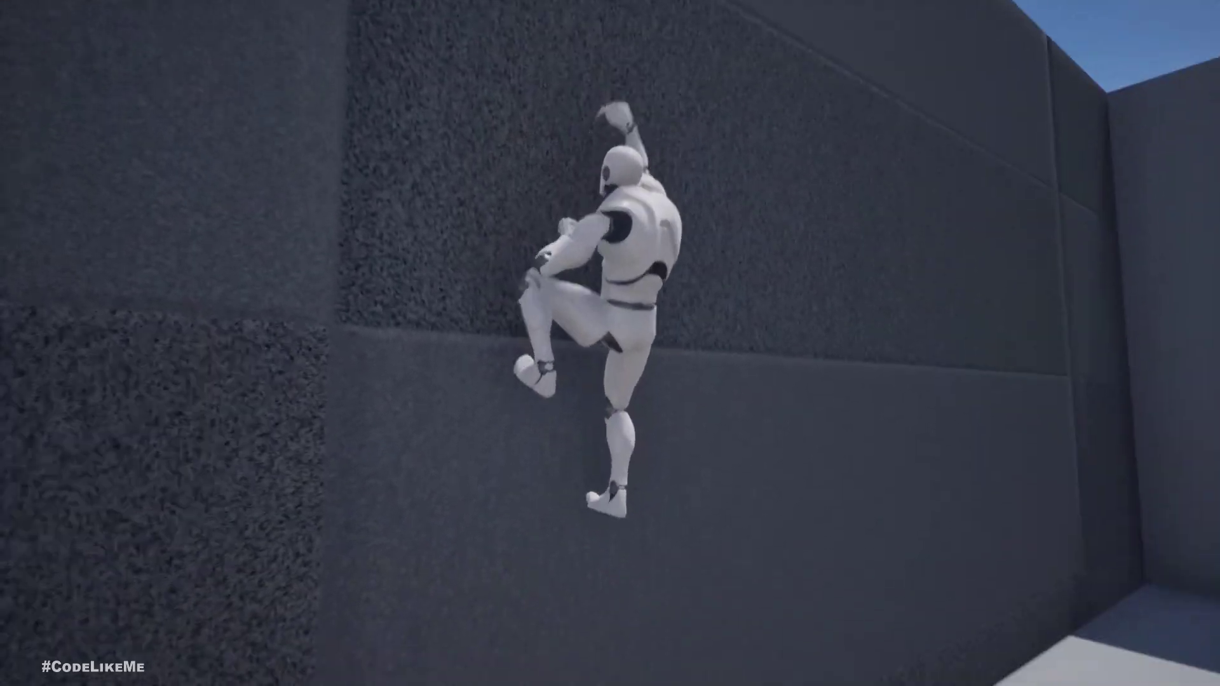
- Play-test the level, running the character toward the wall and climbing down it
key("s")
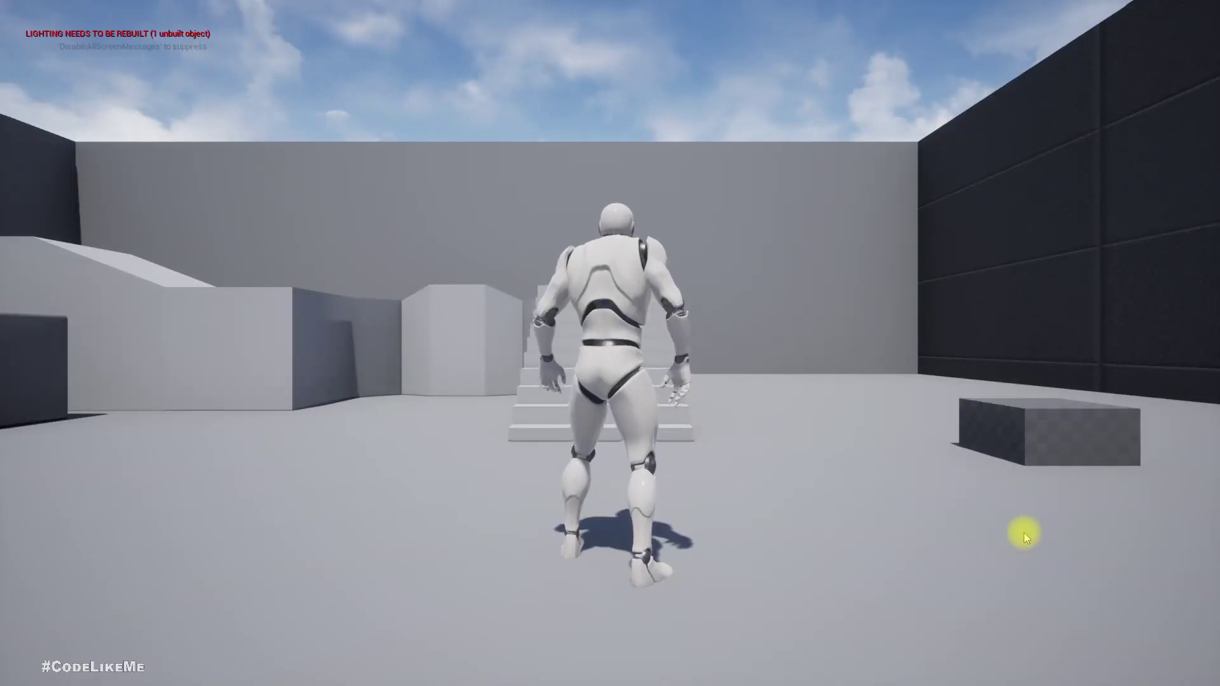
left_click(1023, 533)
key("w")
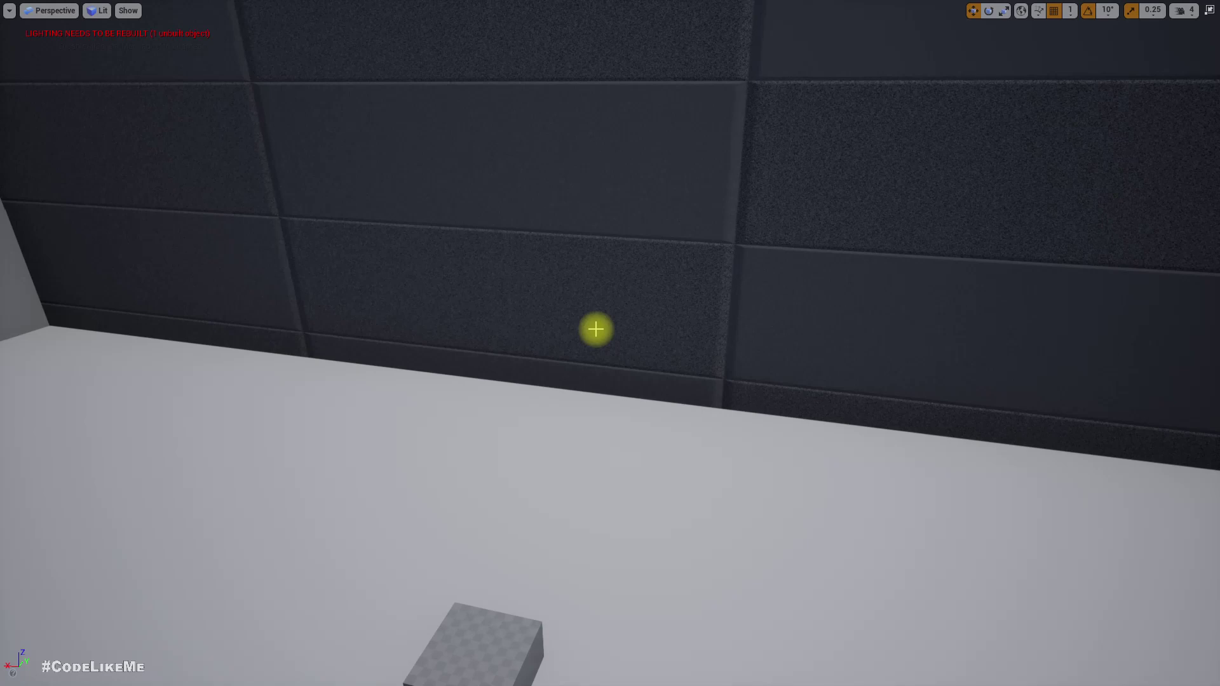
key("alt+p")
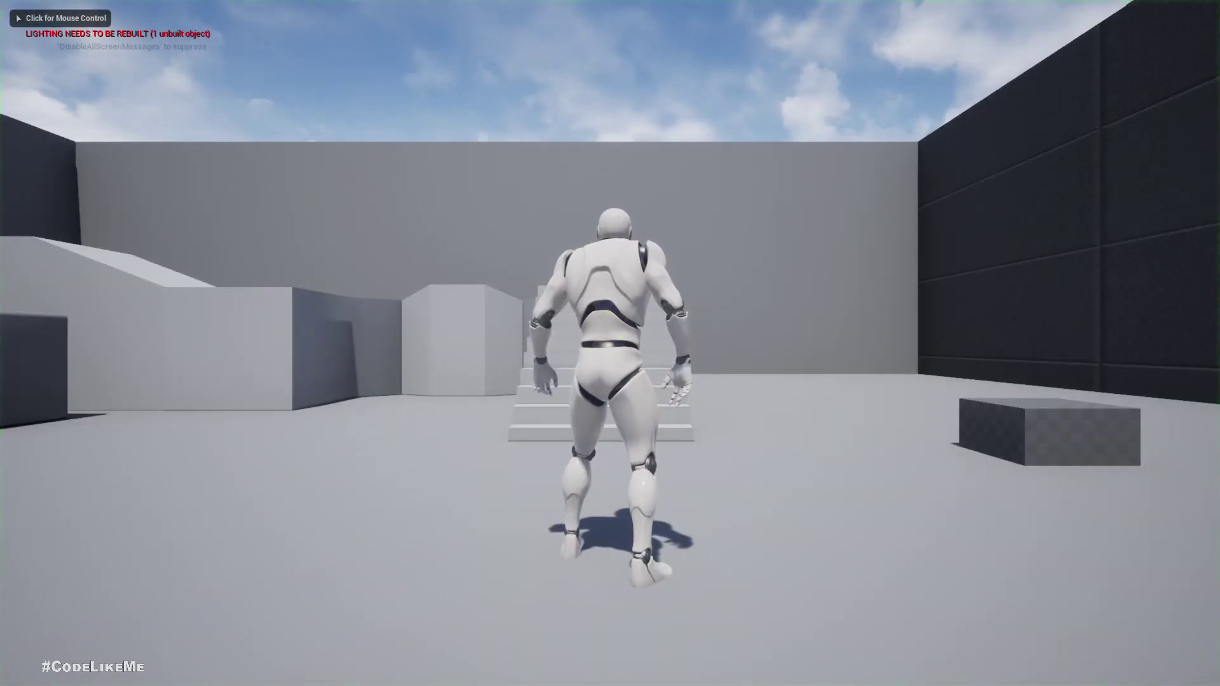
key("w")
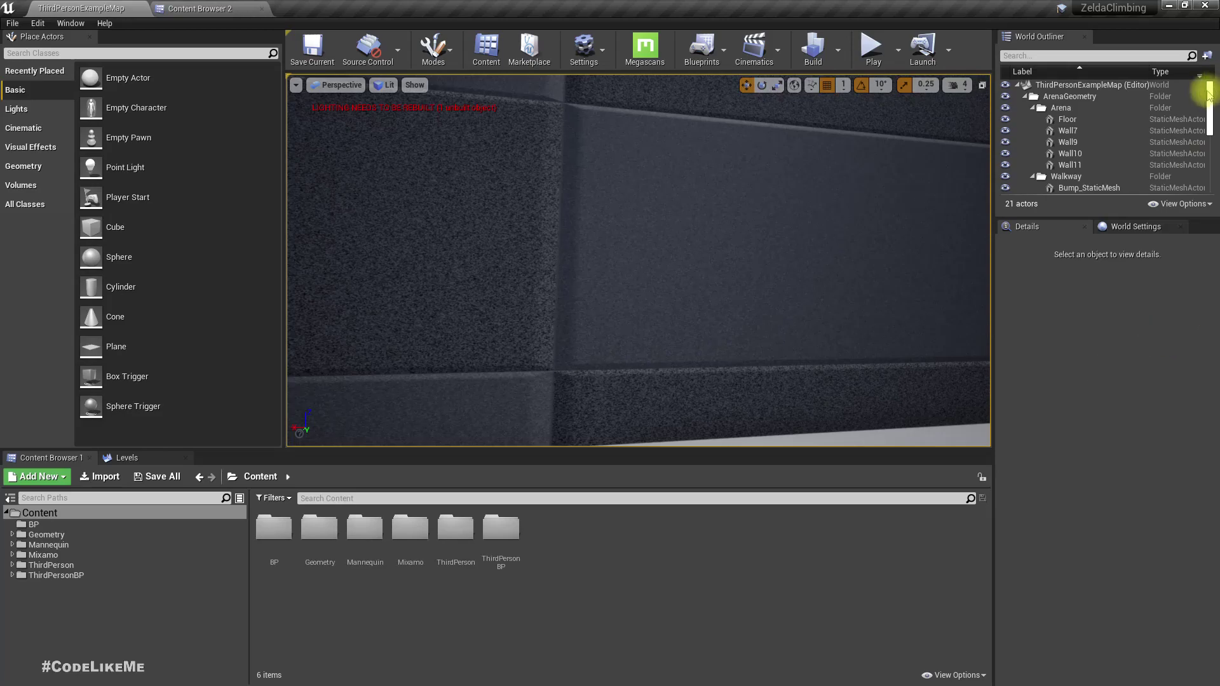
- Select the player character in the arena and open its ThirdPersonCharacter blueprint for editing
left_click(1136, 229)
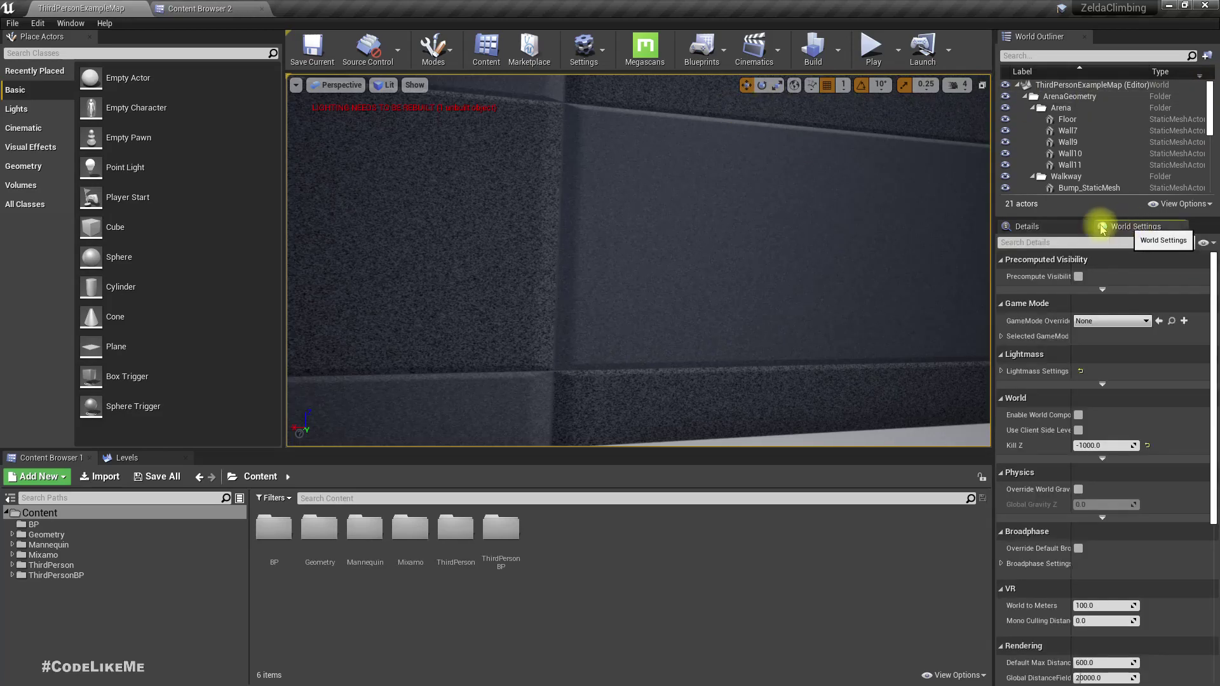
left_click(631, 276)
scroll(603, 327, "down", 3)
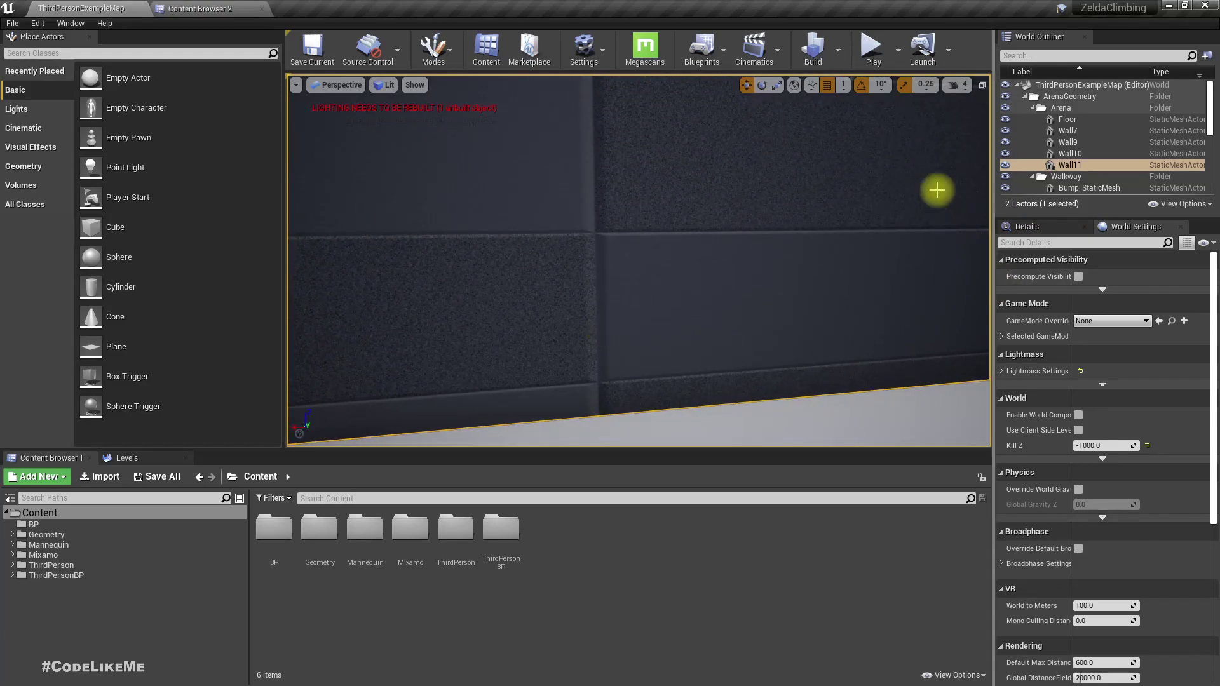
left_click_drag(928, 142, 841, 164)
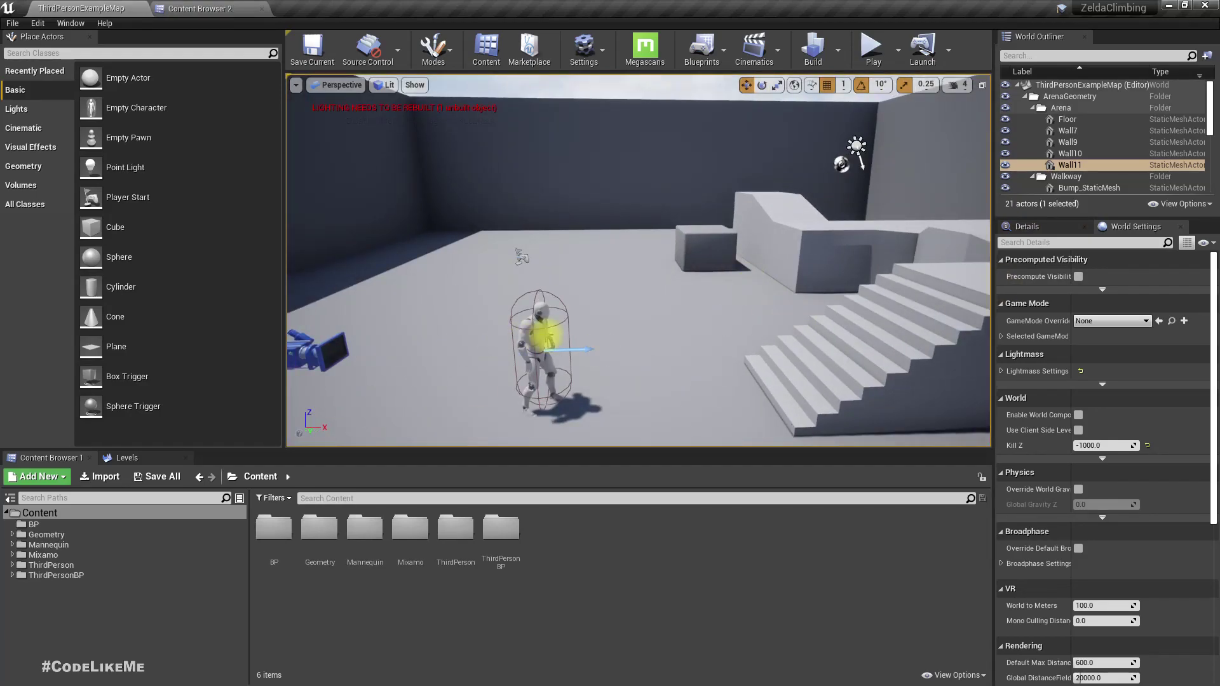
left_click(539, 353)
left_click(1183, 189)
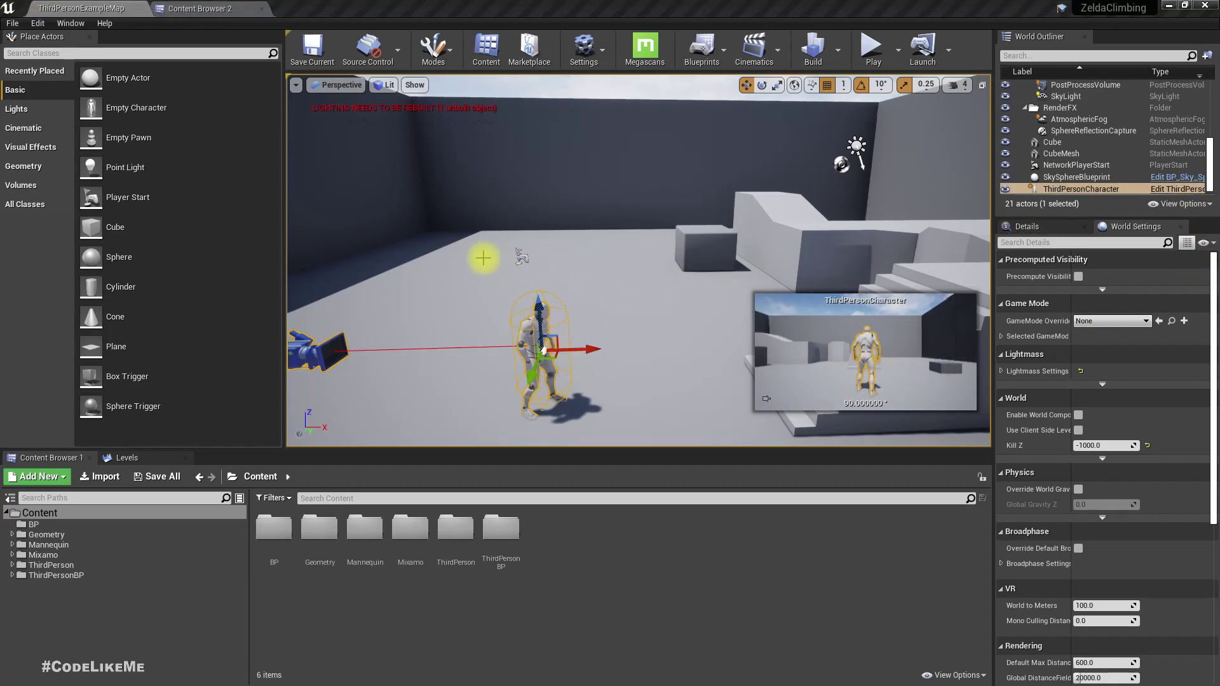
left_click_drag(841, 164, 639, 286)
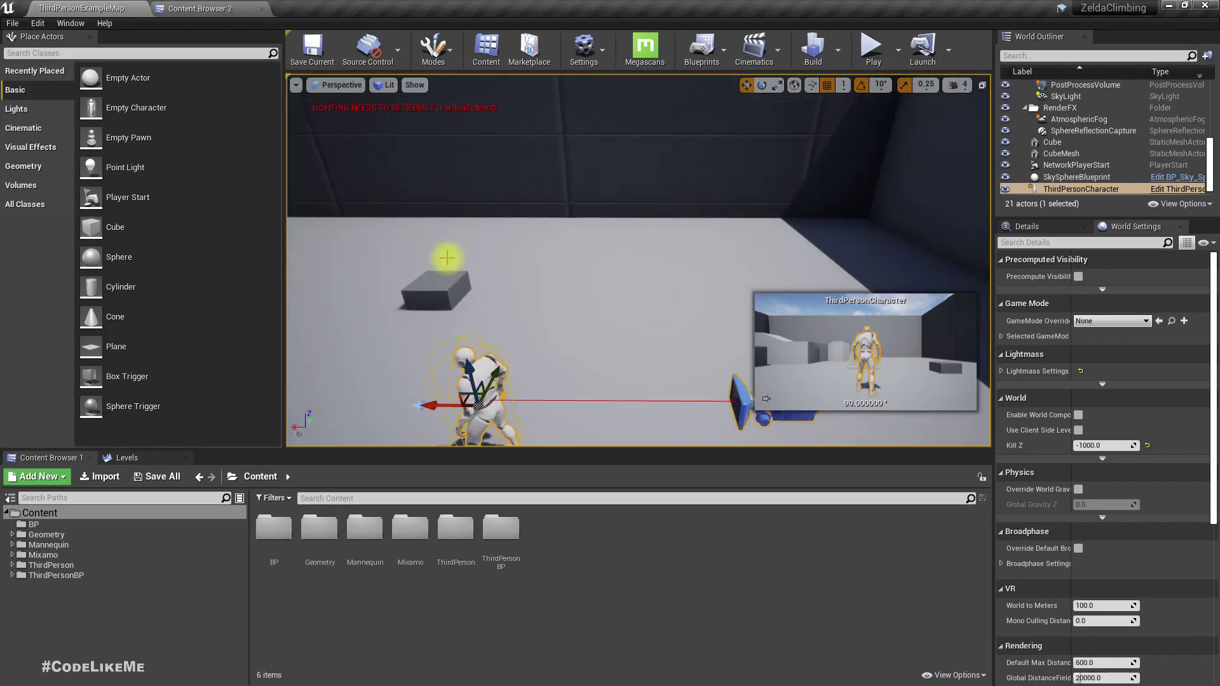
left_click(587, 321)
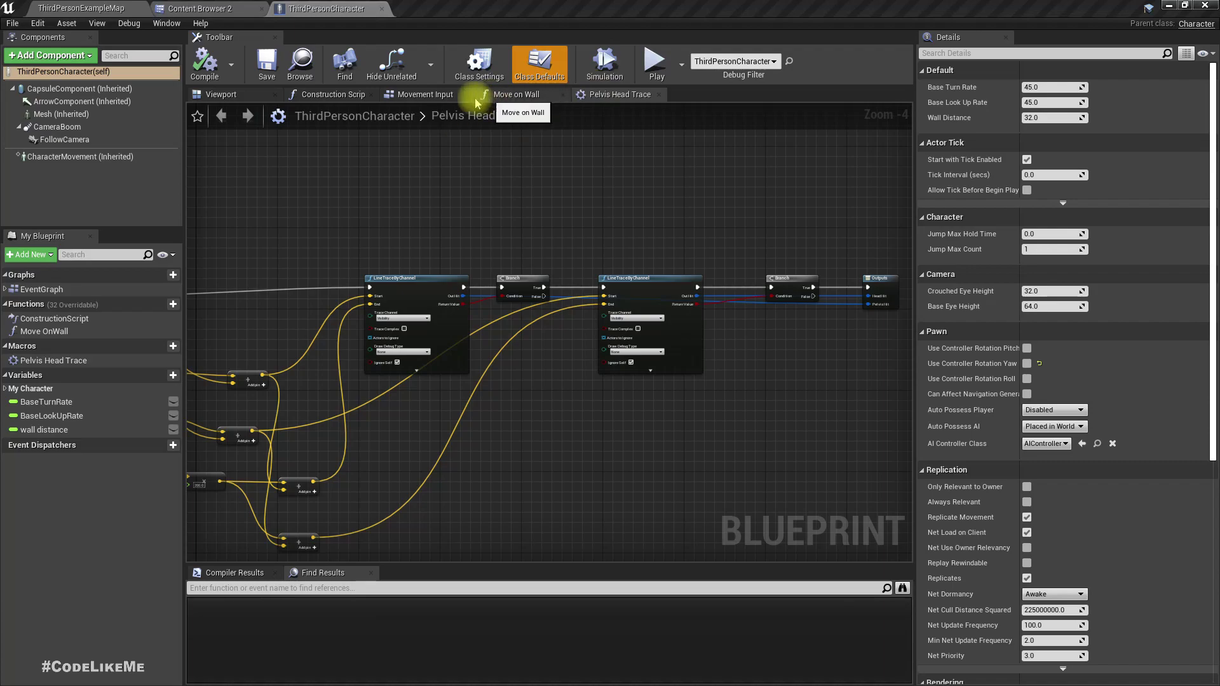
- Inspect the Move on Wall capsule trace and move Get Actor Right Vector aside near the entry
left_click(519, 96)
scroll(363, 226, "up", 3)
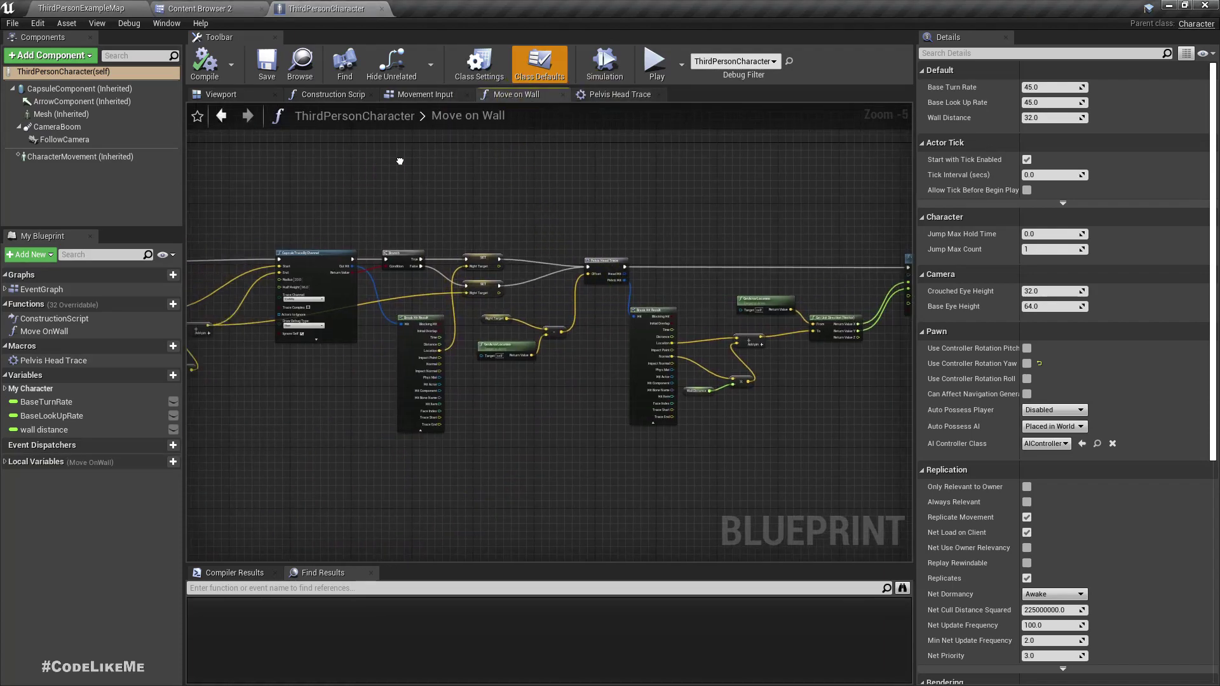
right_click_drag(363, 227, 545, 244)
scroll(512, 357, "up", 2)
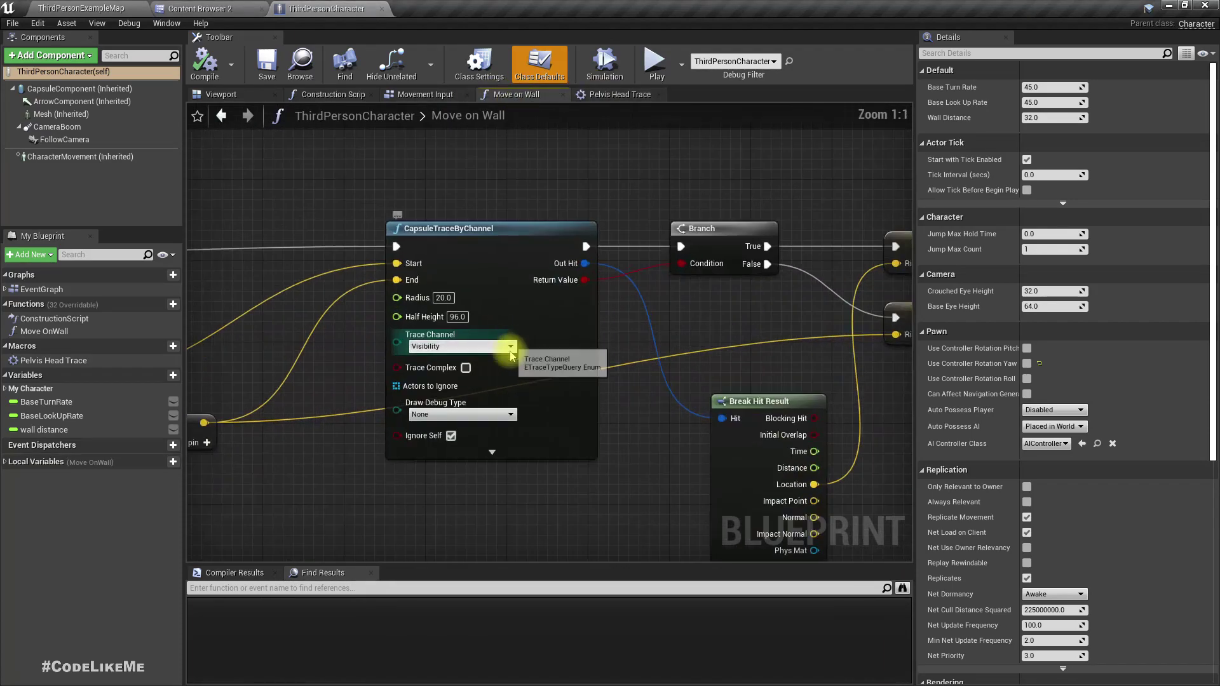
right_click(591, 395)
left_click(612, 505)
scroll(662, 453, "down", 2)
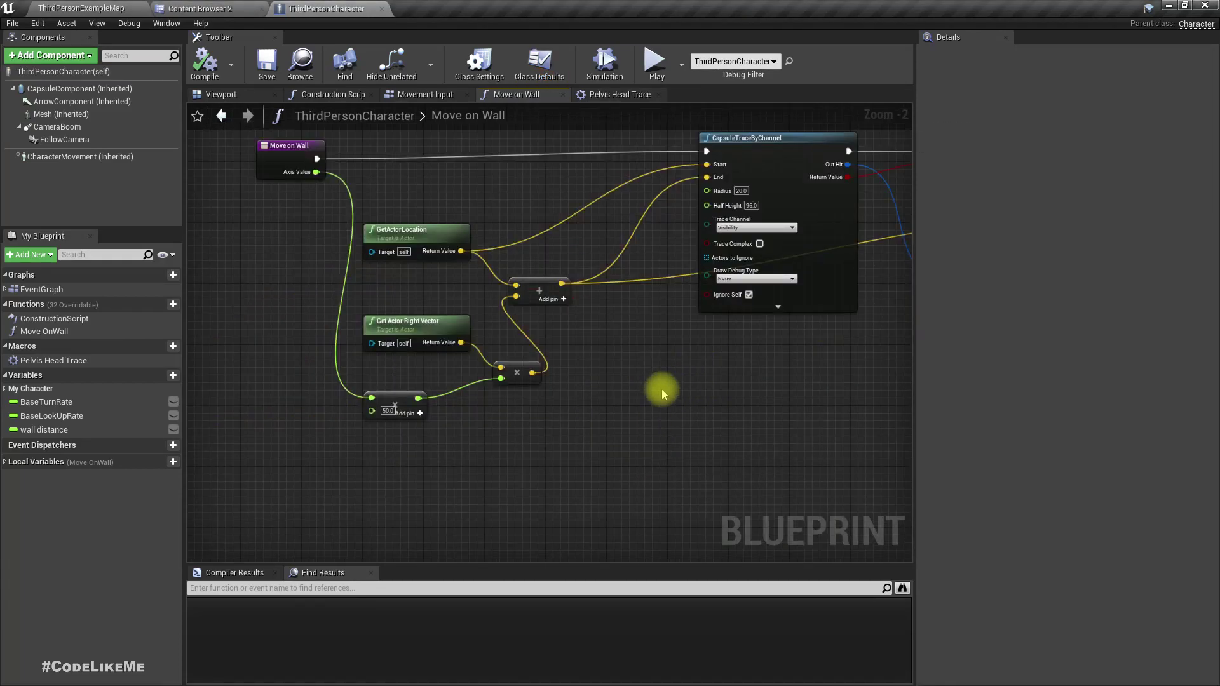
right_click_drag(663, 391, 781, 469)
left_click_drag(539, 401, 392, 386)
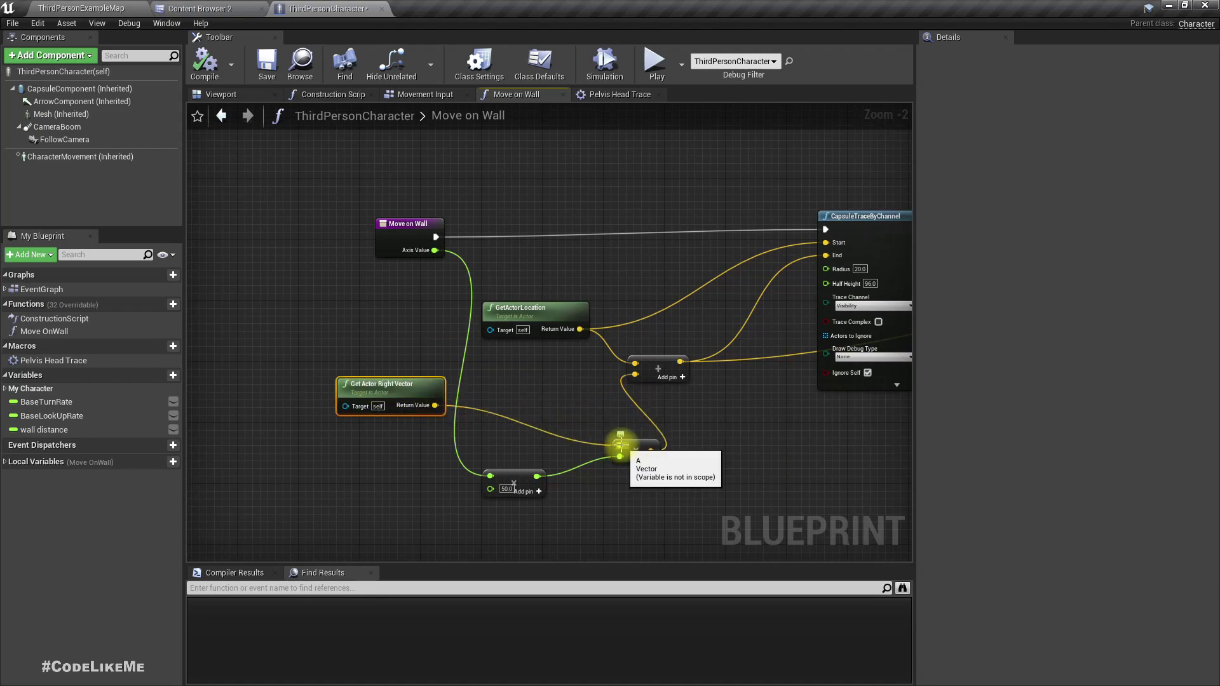
right_click_drag(814, 429, 882, 456)
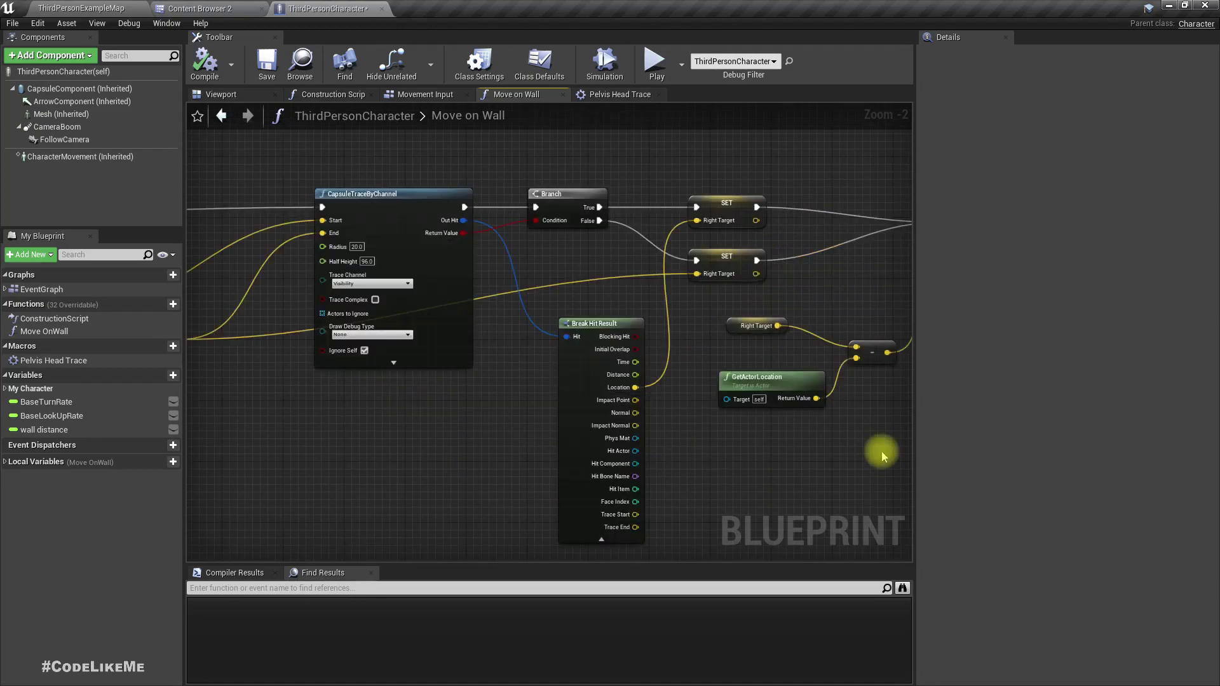
right_click_drag(299, 430, 899, 483)
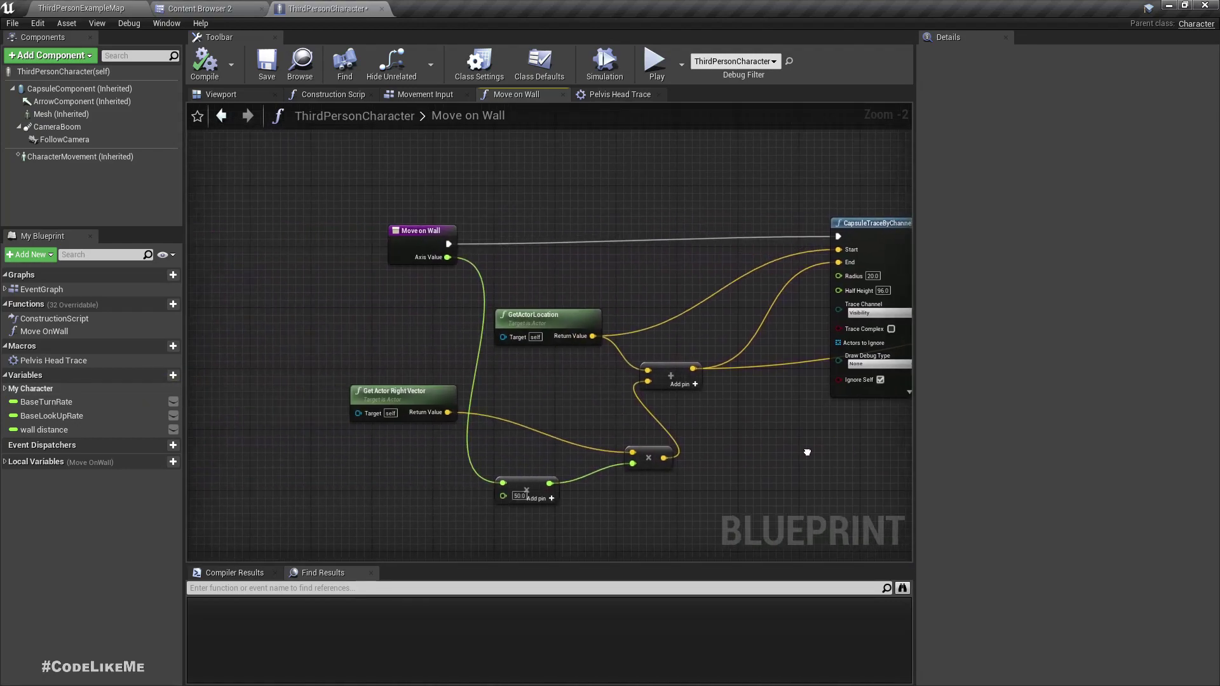
- Wire the multiply node's vector pin onto the entry to add a Direction Vector input
right_click(899, 483)
mouse_move(771, 439)
left_mouse_down()
mouse_move(627, 361)
mouse_move(548, 236)
mouse_move(540, 245)
left_mouse_up()
left_click(540, 244)
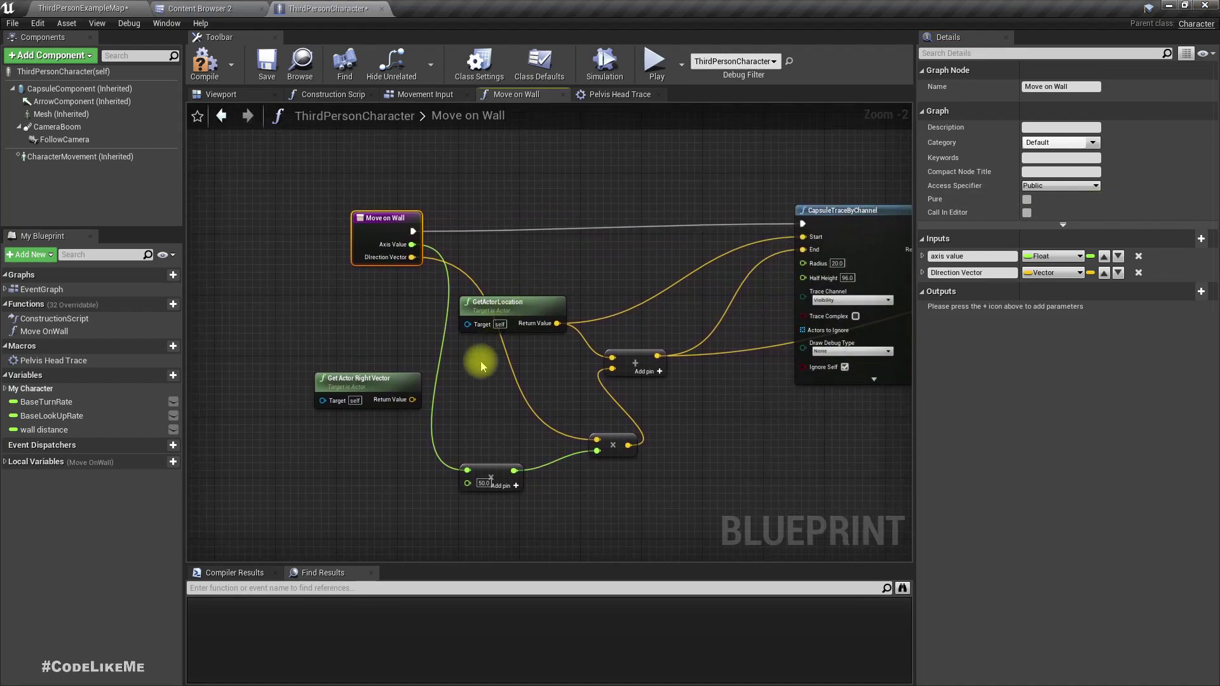
right_click_drag(744, 252, 576, 256)
left_click(499, 390)
right_click_drag(499, 390, 403, 370)
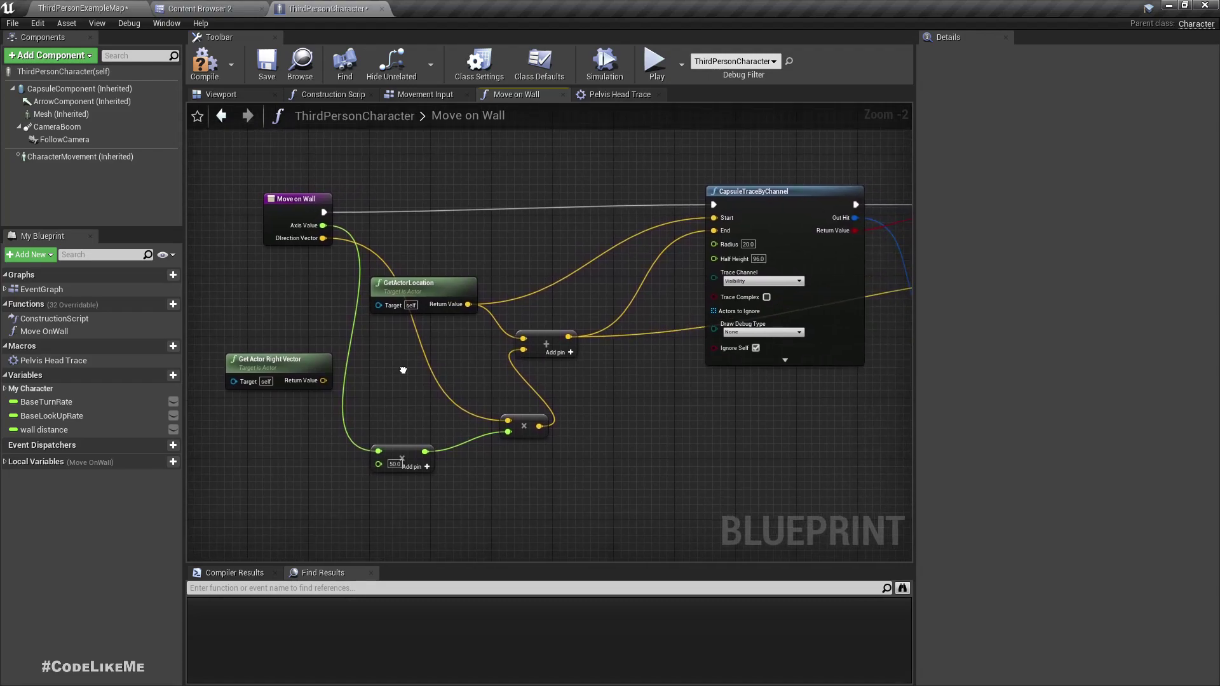
- Rename the right target setter variable to move target and compile the blueprint
right_click_drag(734, 512, 345, 430)
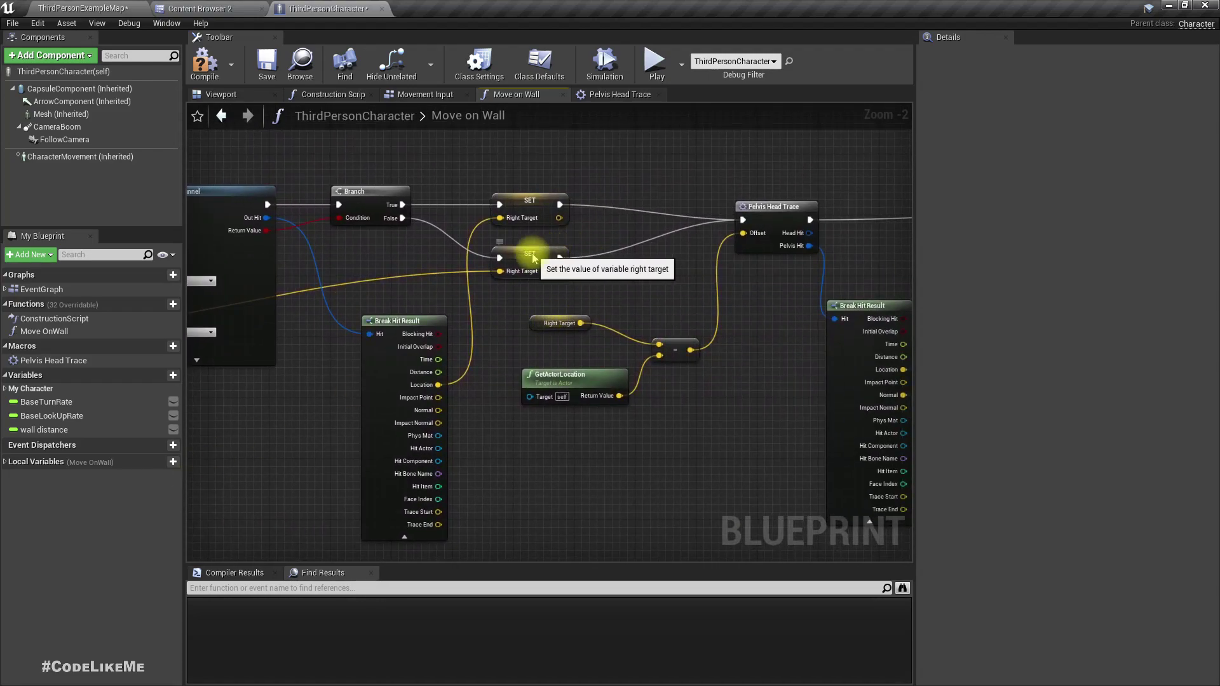
left_click(511, 262)
type("move target")
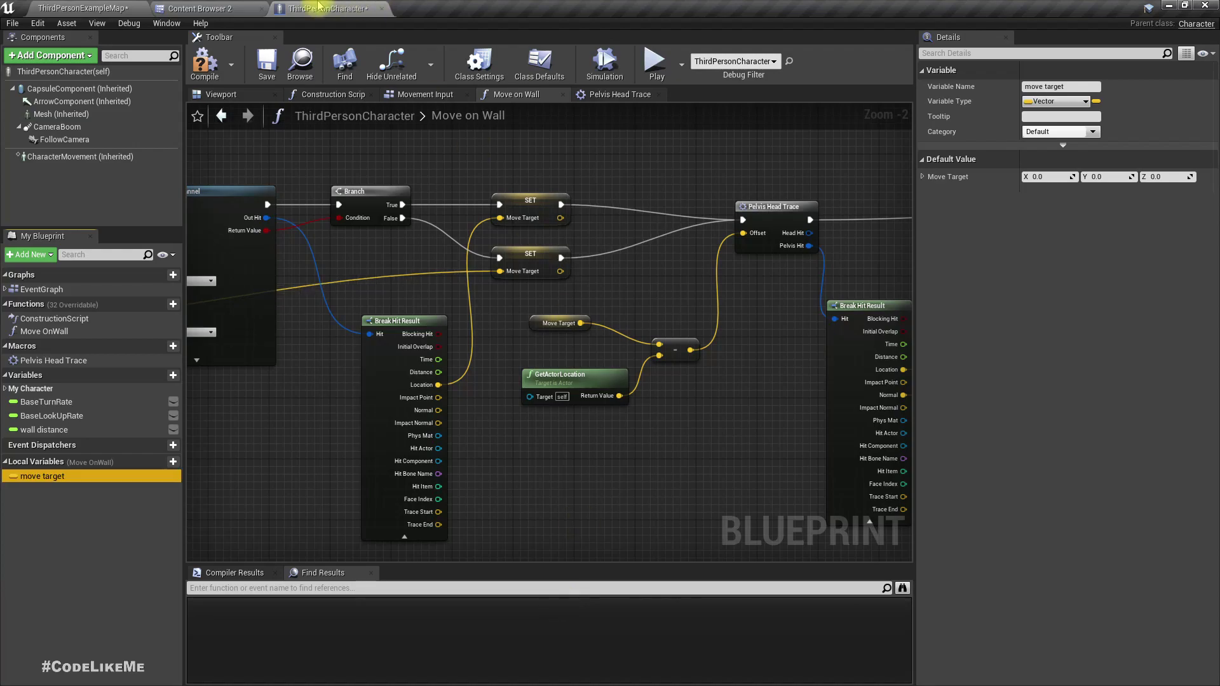
left_click(202, 67)
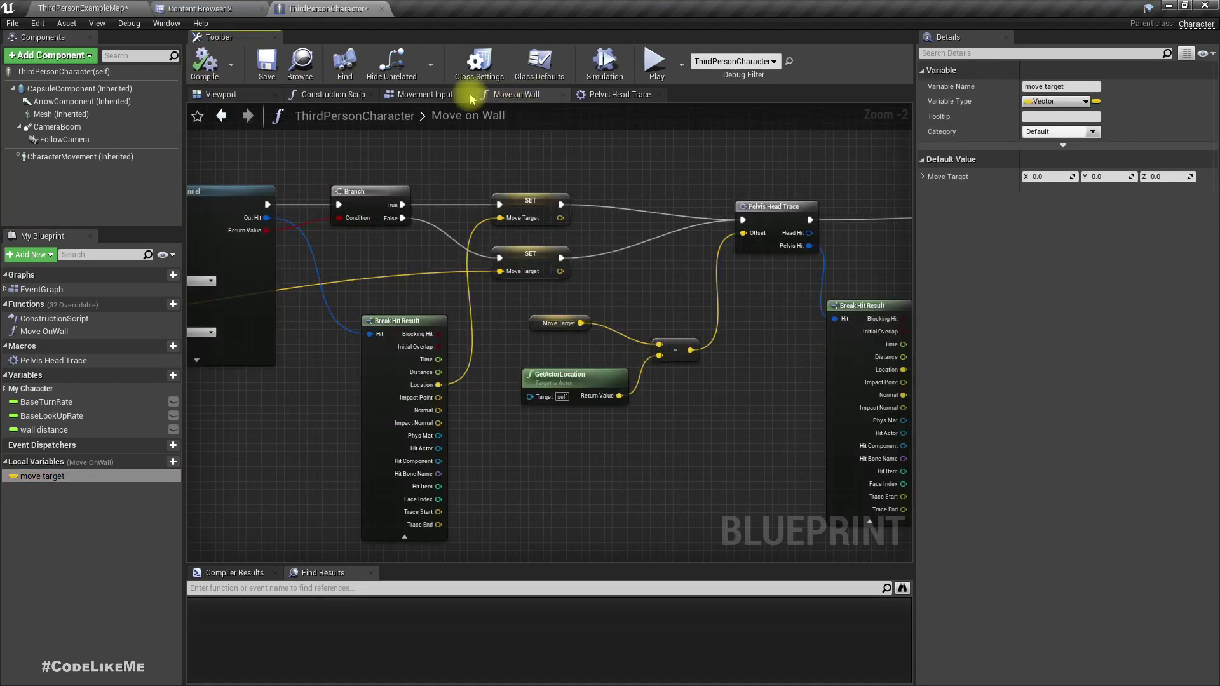
- Feed Get Actor Right Vector into Move on Wall's Direction Vector, replacing a wrong Get Right Vector node
left_click(426, 94)
scroll(538, 381, "down", 2)
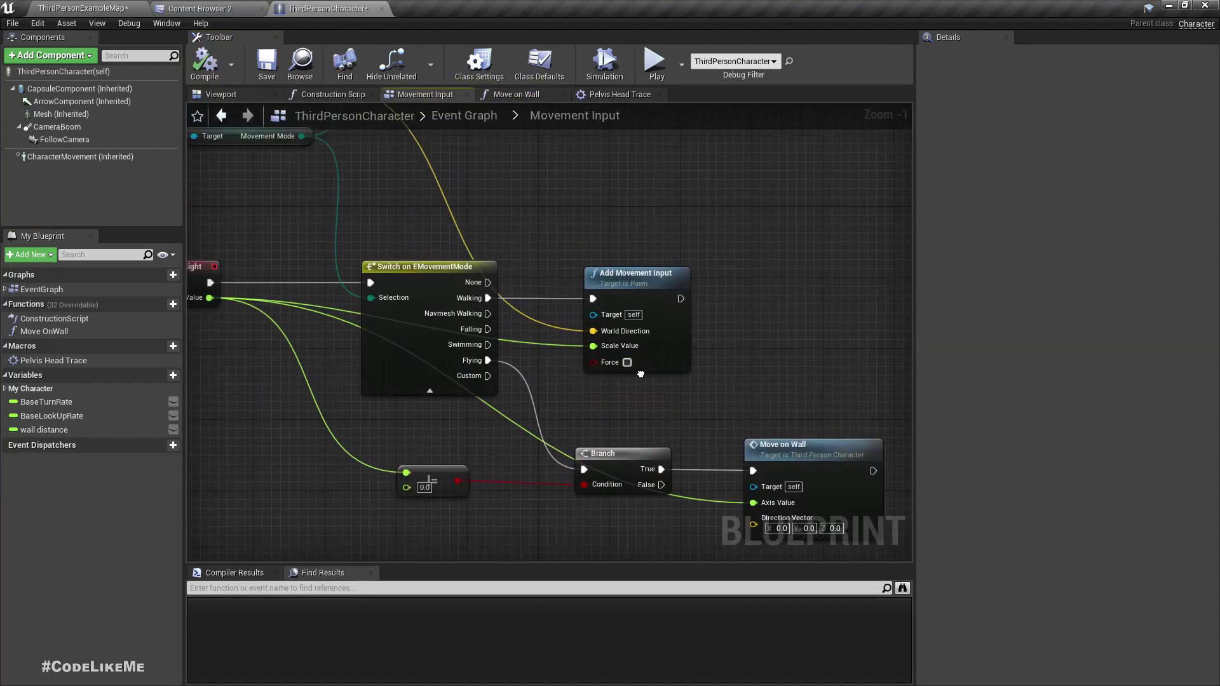
scroll(640, 381, "down", 1)
scroll(460, 353, "up", 4)
scroll(485, 327, "down", 2)
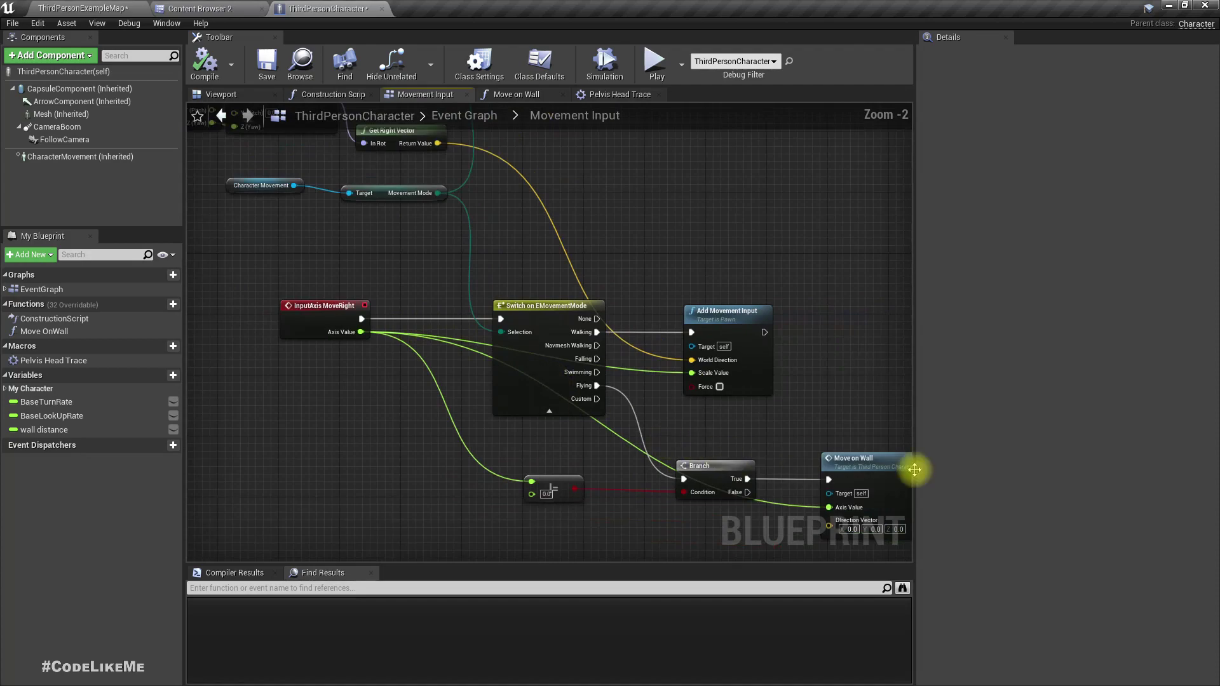
scroll(595, 312, "down", 1)
scroll(595, 311, "up", 1)
right_click_drag(484, 484, 668, 432)
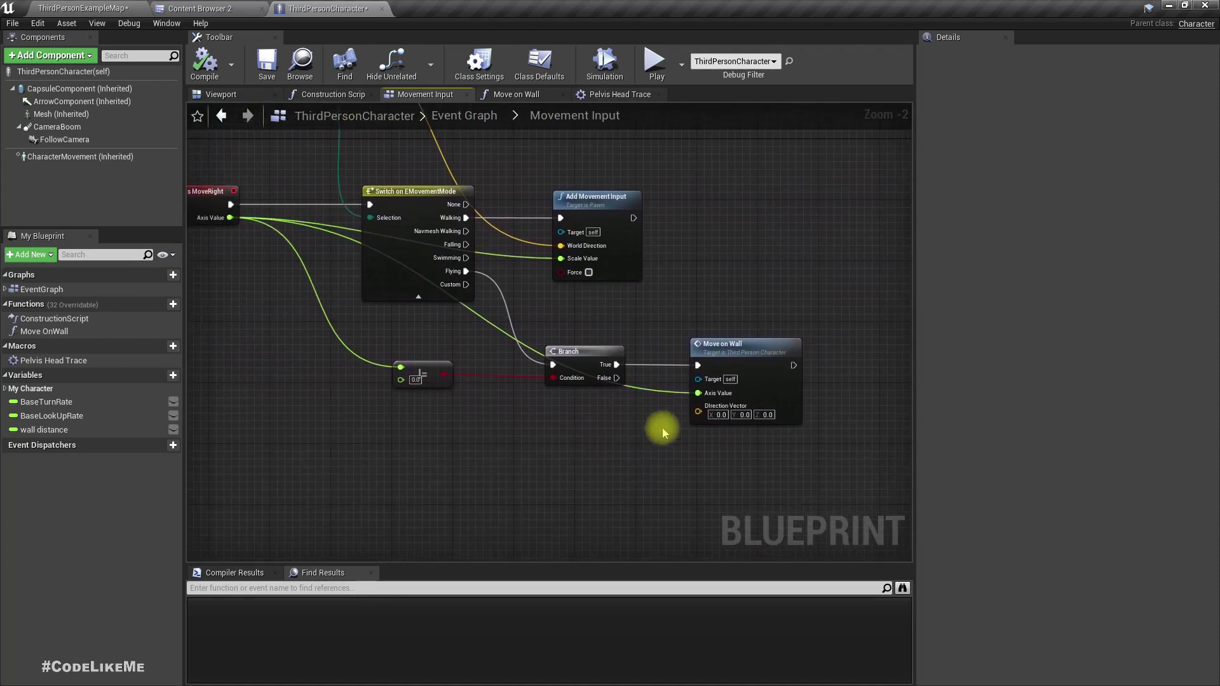
left_click_drag(708, 419, 630, 457)
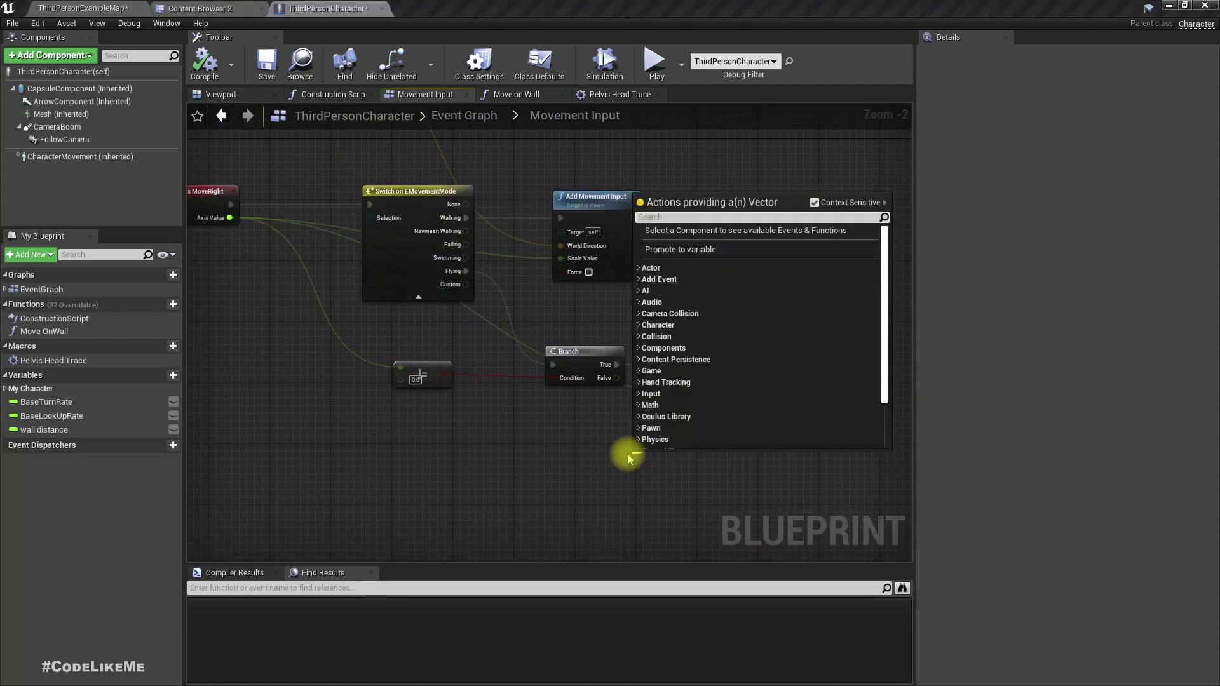
type("get right")
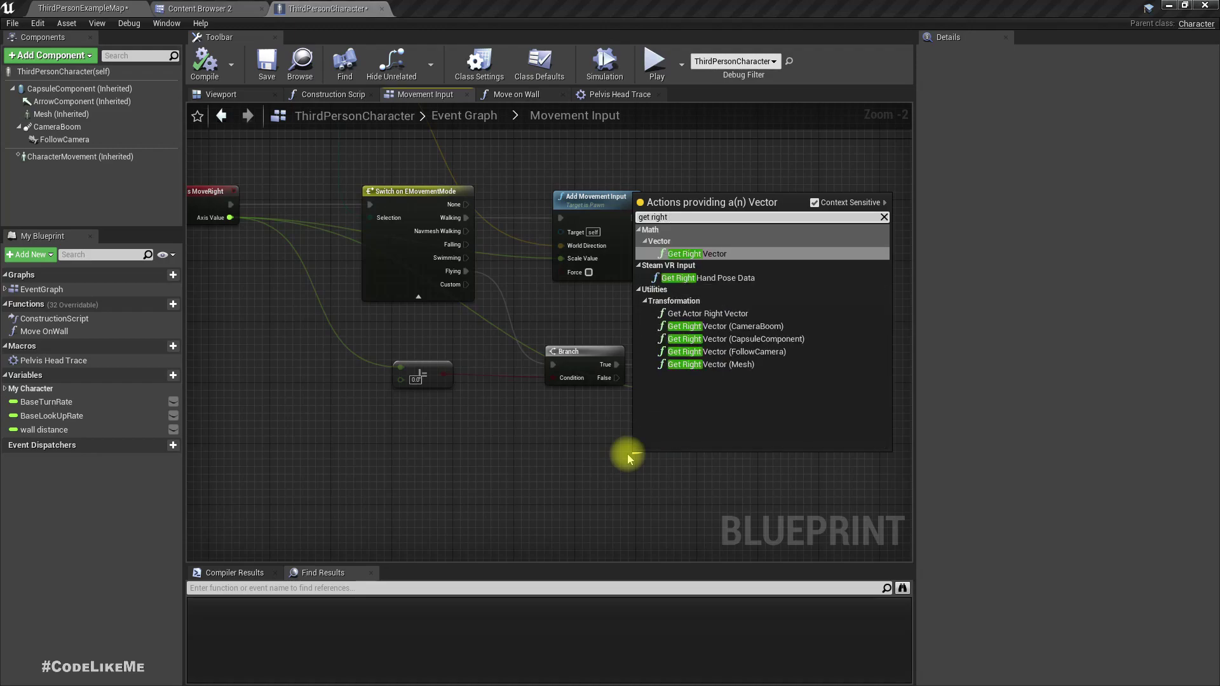
key("Return")
key("Delete")
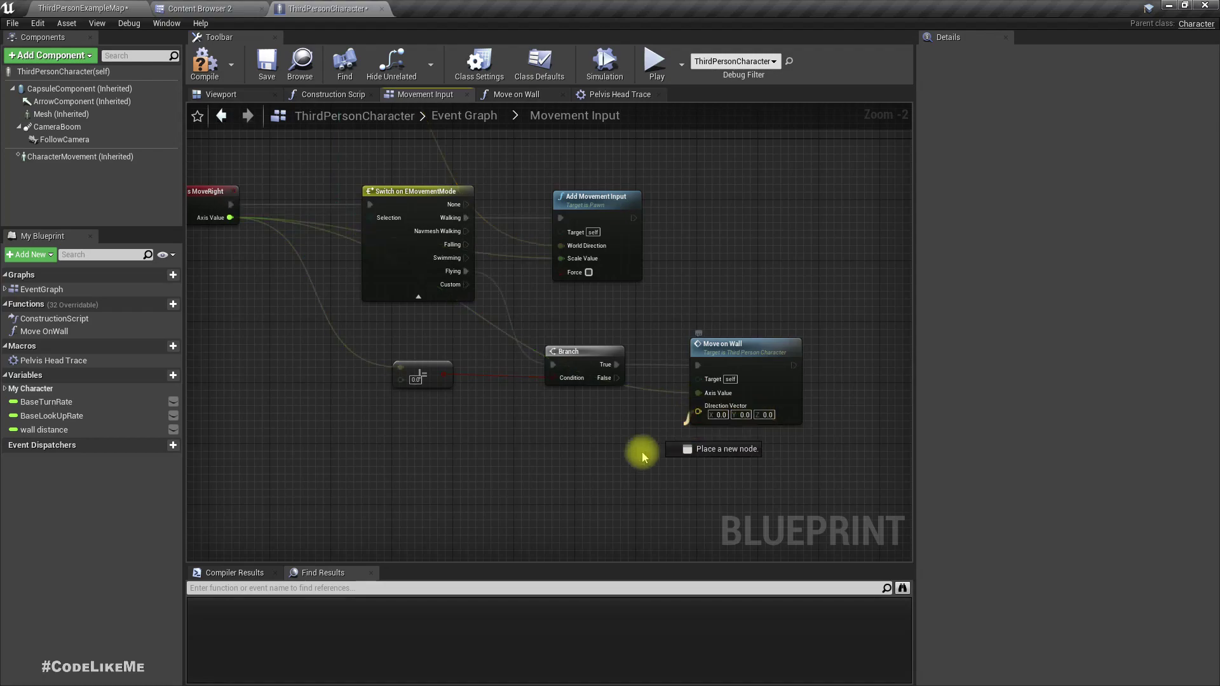
left_click_drag(697, 408, 640, 458)
type("actor right")
key("Return")
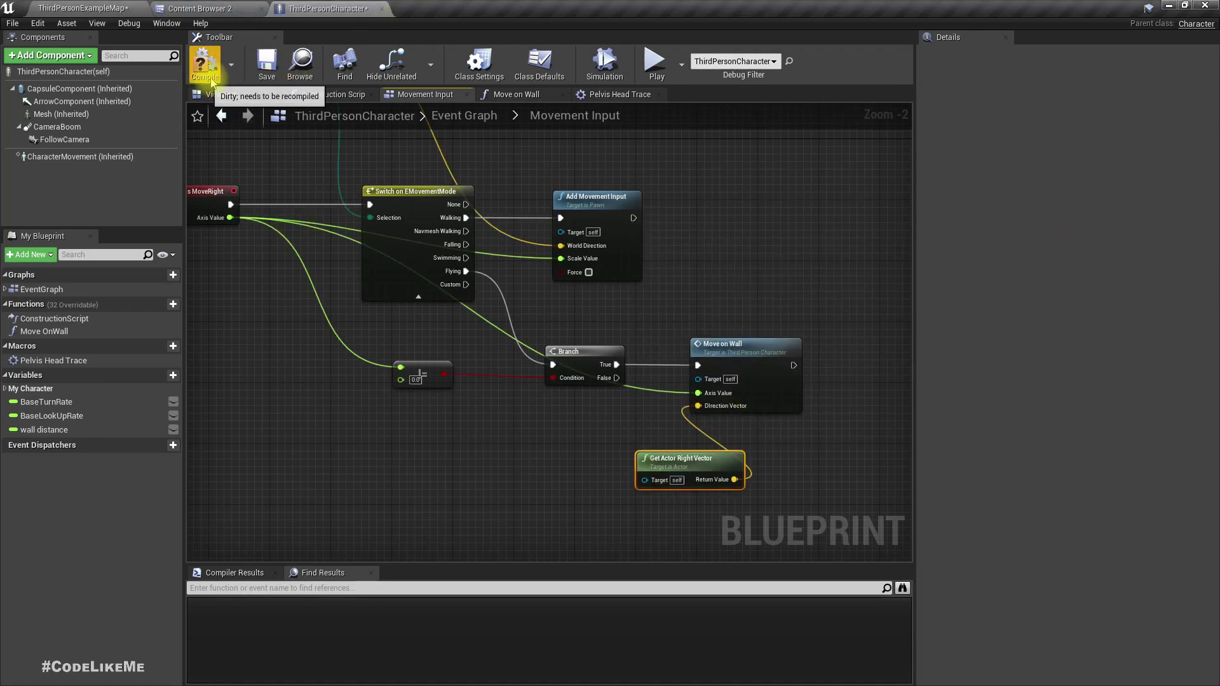
left_click(82, 7)
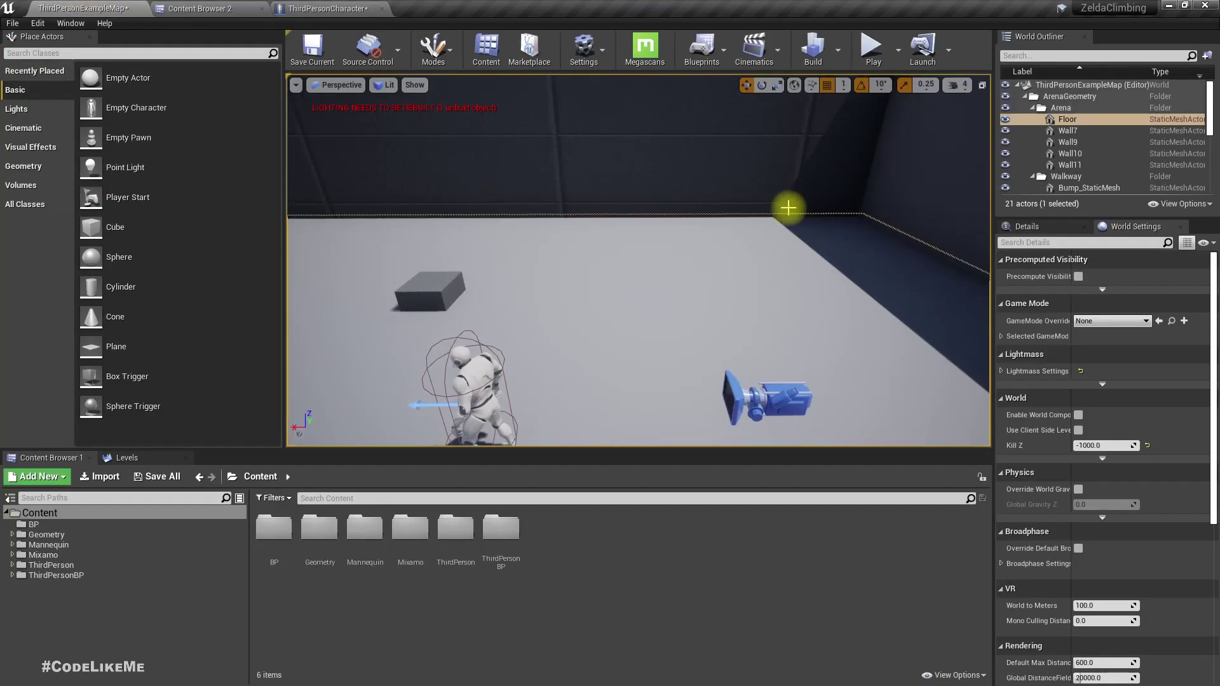
key("F11")
key("alt+p")
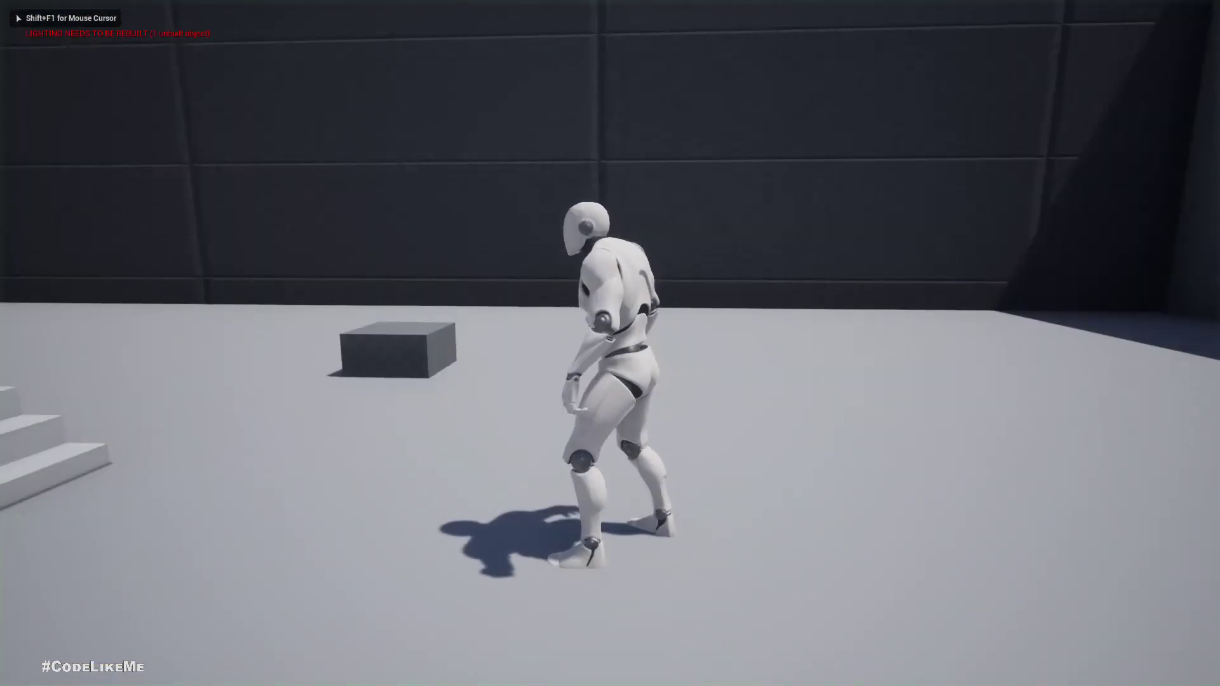
key("w")
key("space")
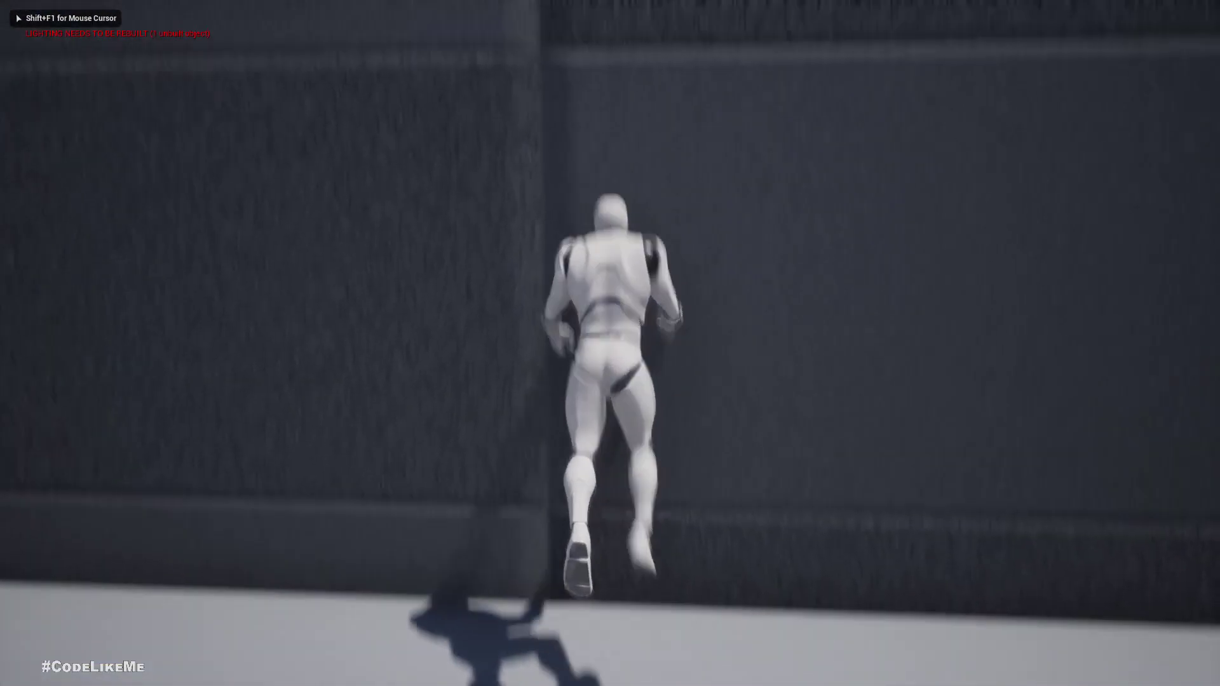
key("d")
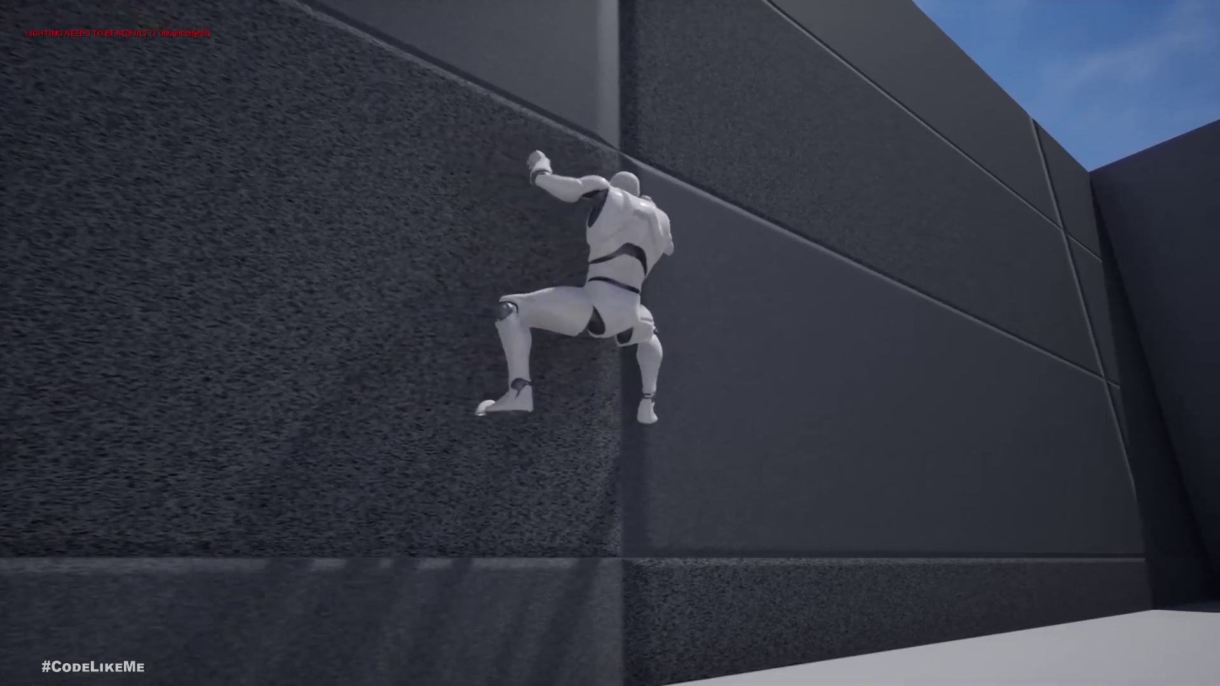
key("Escape")
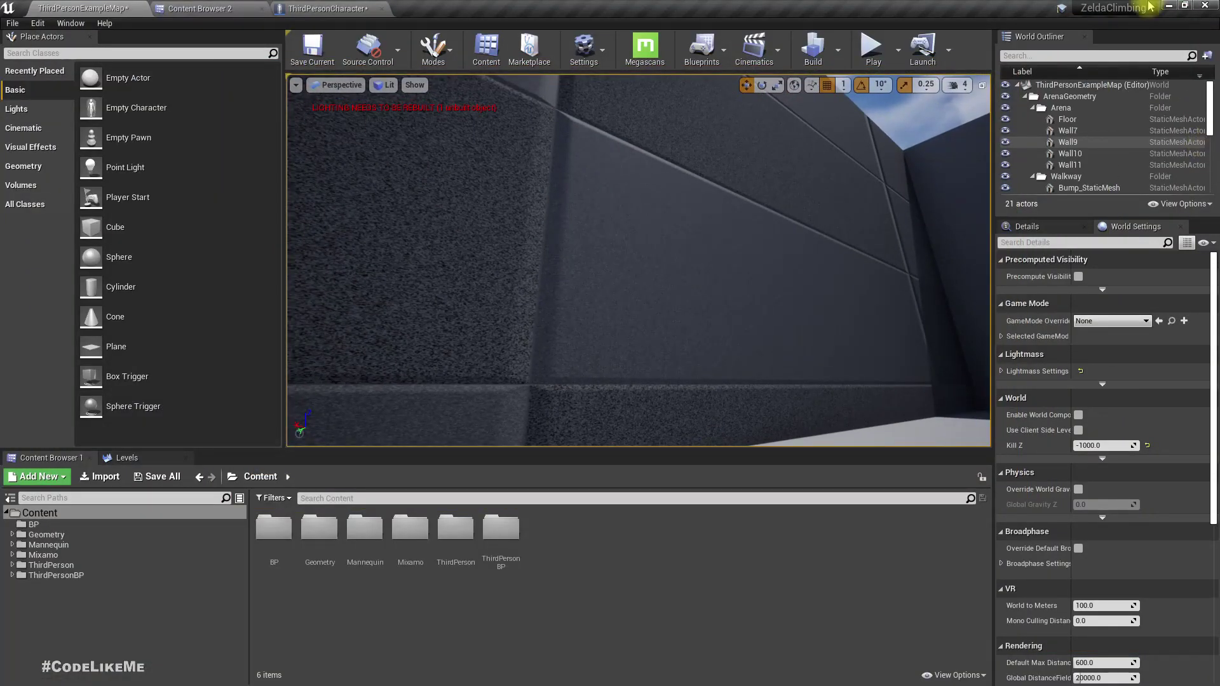
- Connect the movement-mode Switch's Flying output straight into the Move on Wall call
left_click(322, 8)
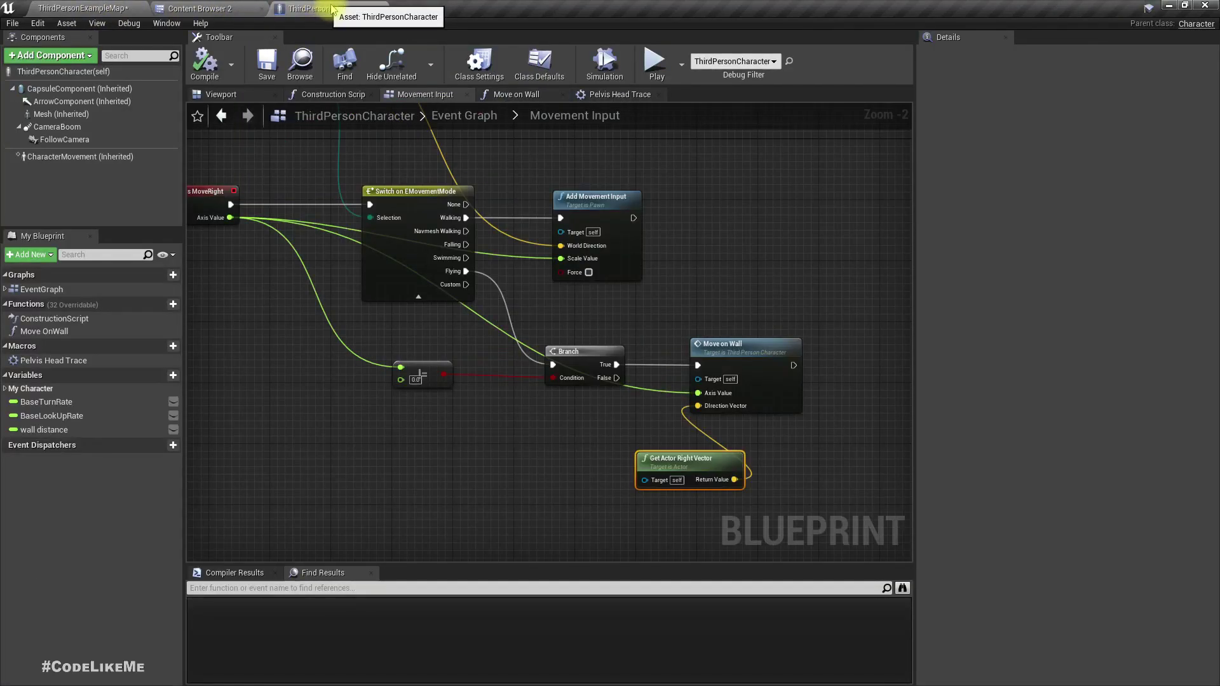
scroll(525, 415, "down", 2)
scroll(561, 360, "down", 1)
scroll(515, 264, "up", 1)
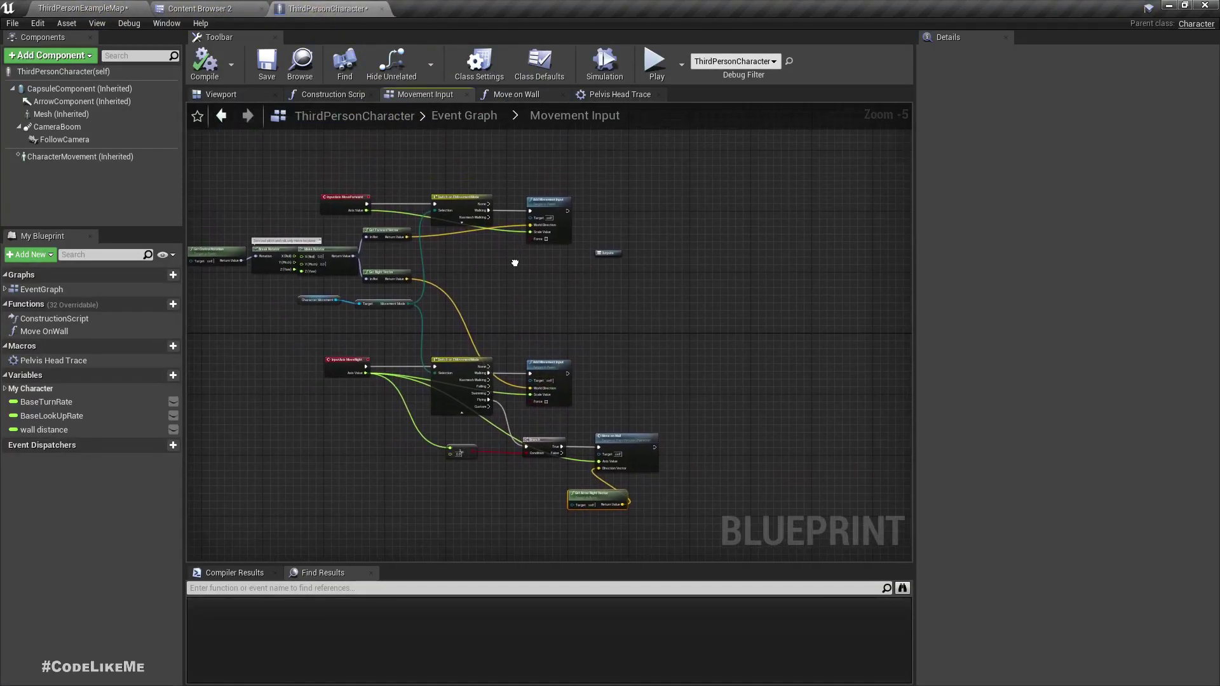
scroll(632, 422, "up", 3)
mouse_move(575, 372)
right_mouse_down()
mouse_move(633, 286)
mouse_move(739, 280)
right_mouse_up()
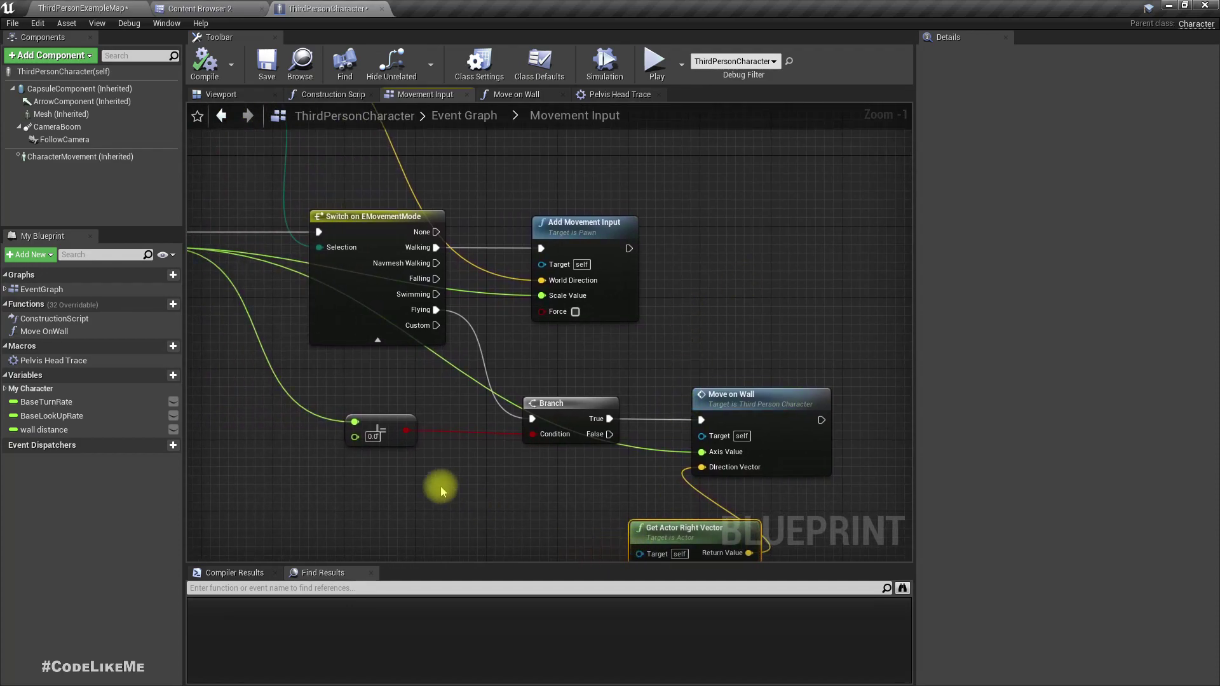
mouse_move(437, 489)
right_mouse_down()
mouse_move(510, 463)
mouse_move(469, 482)
right_mouse_up()
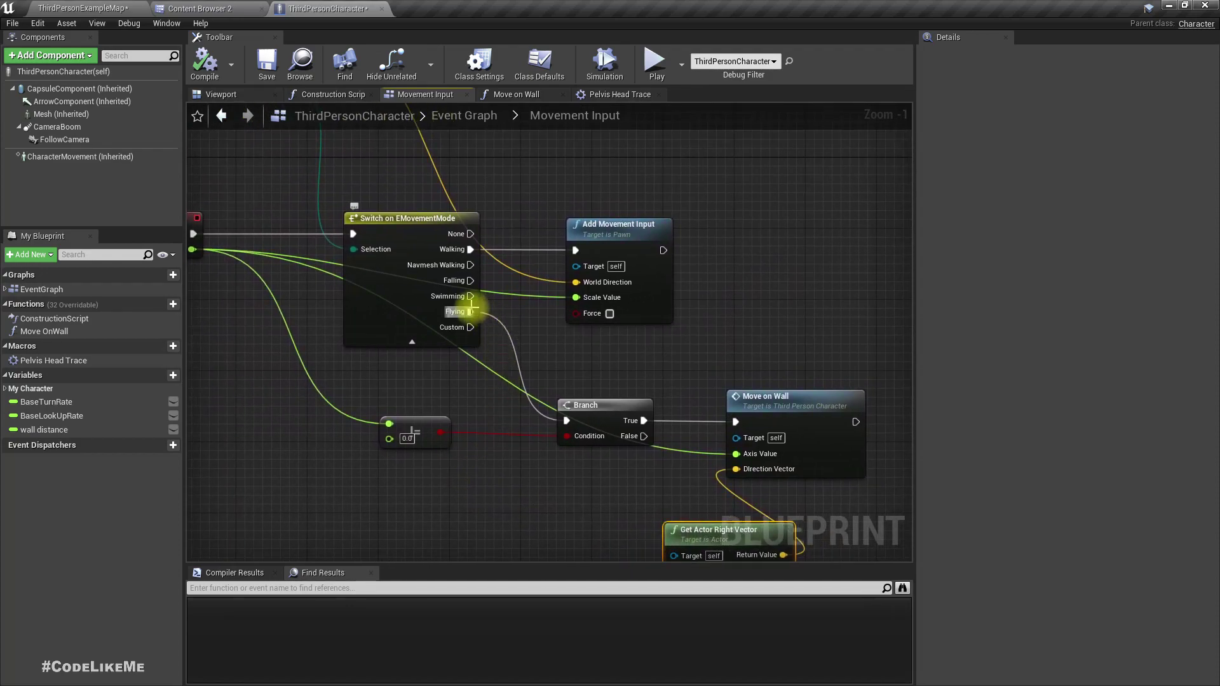
left_click_drag(470, 312, 735, 421)
- Select the Branch and != nodes, then enter the Move on Wall function graph
left_click(619, 409)
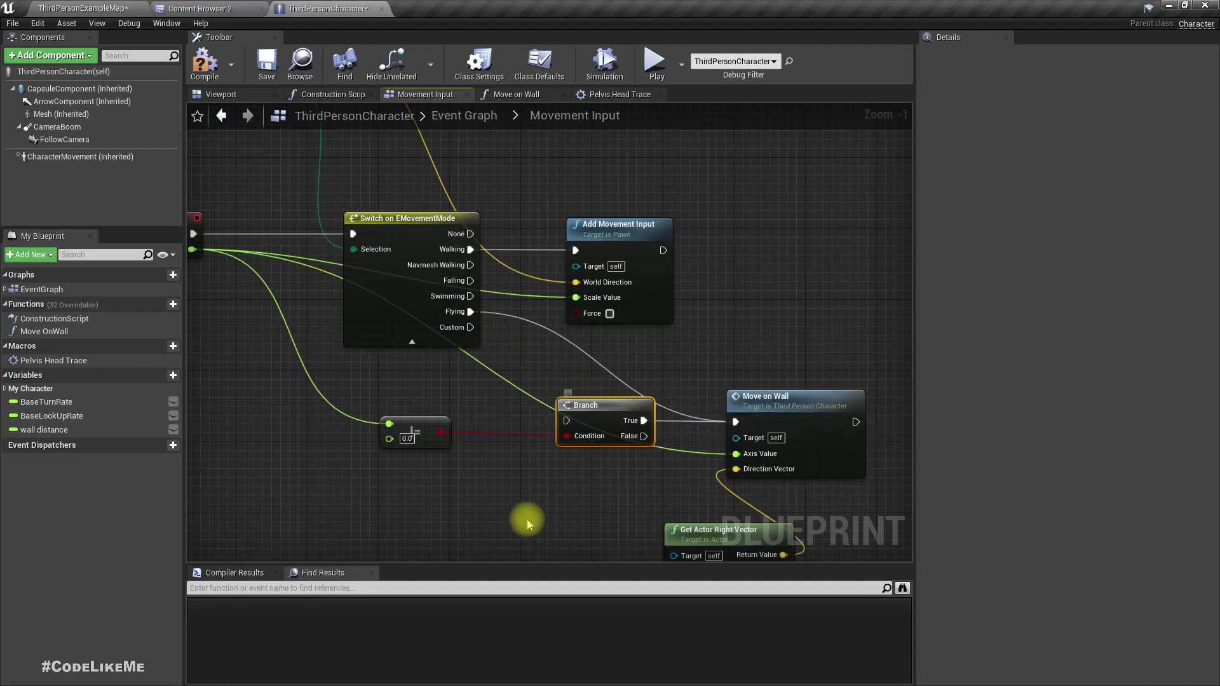
left_click(434, 427, "ctrl")
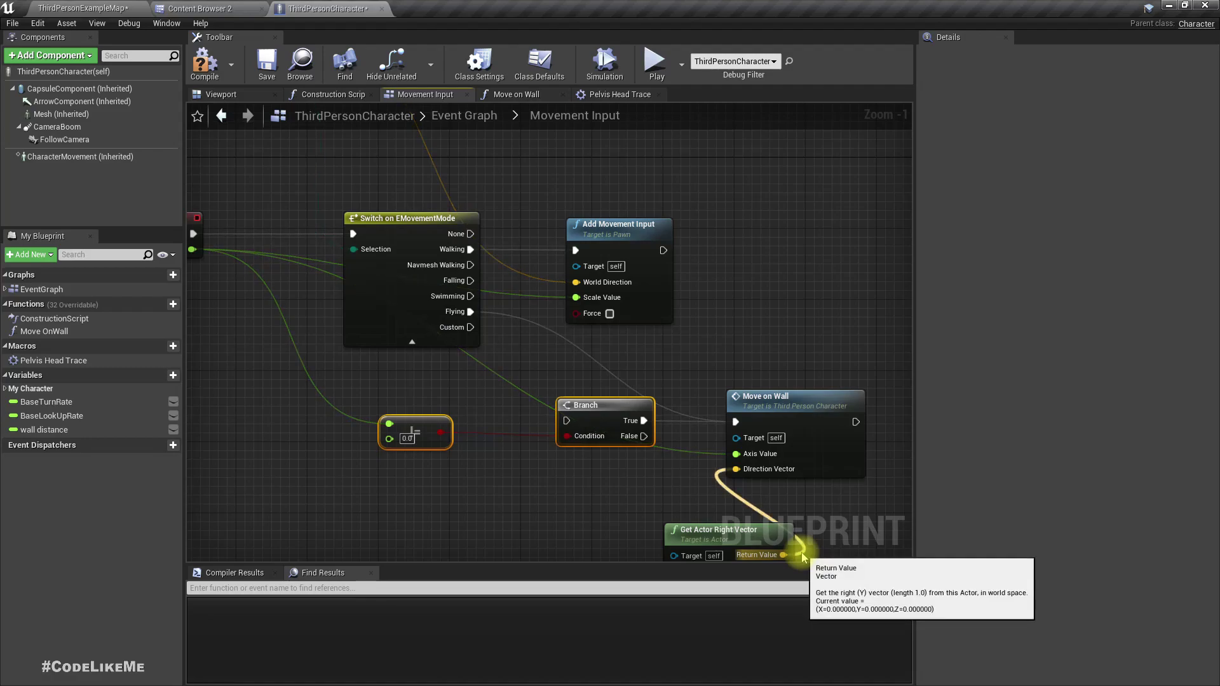
double_click(782, 399)
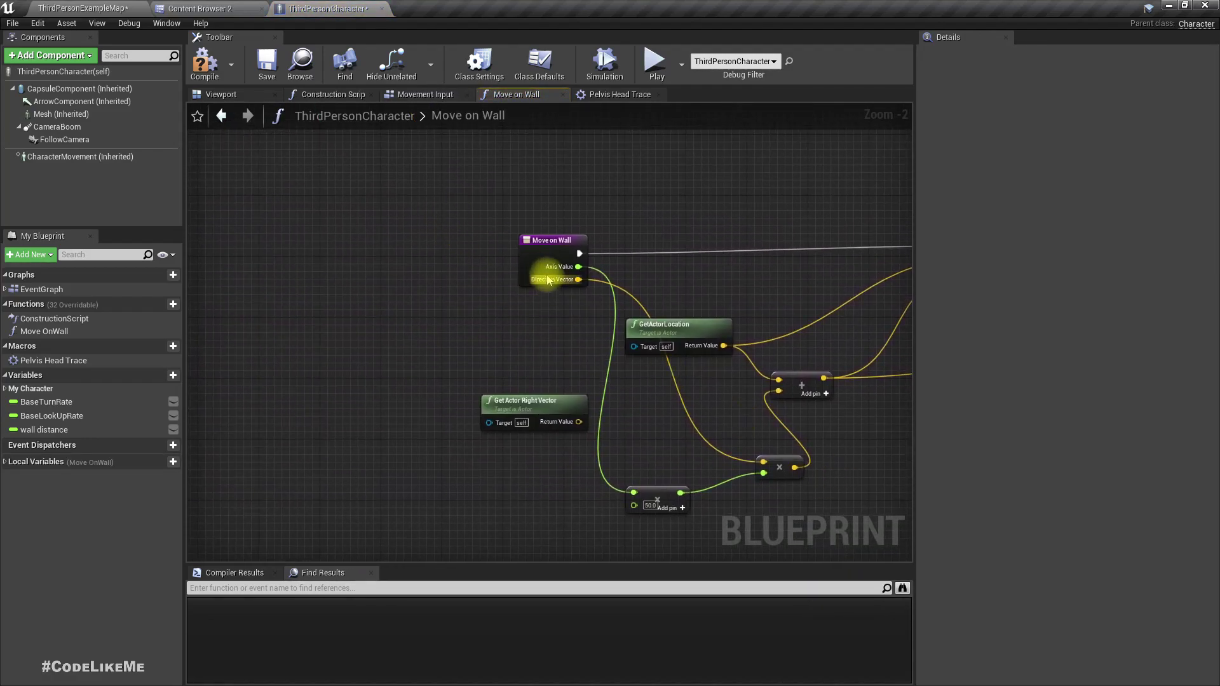
- Paste the != and Branch beside the entry, wiring entry to Branch and True to CapsuleTraceByChannel
left_click_drag(544, 270, 338, 262)
right_click_drag(476, 171, 414, 171)
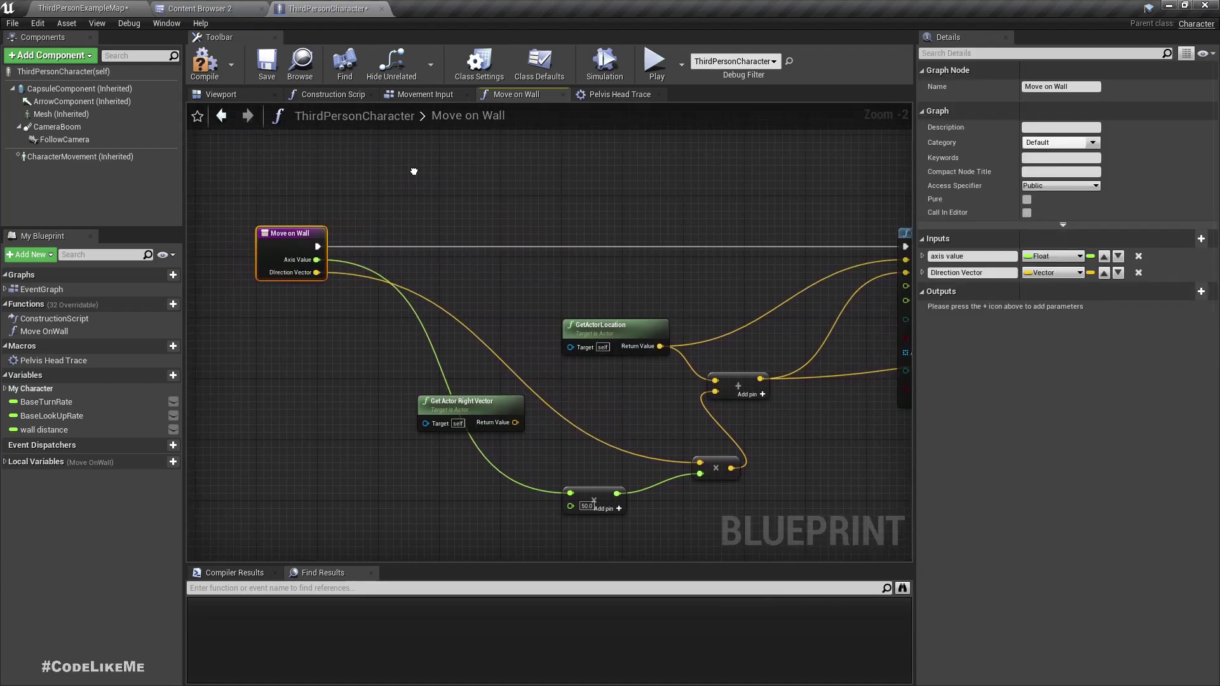
key("ctrl+v")
mouse_move(528, 178)
left_mouse_down()
mouse_move(550, 261)
mouse_move(316, 249)
left_mouse_up()
right_click_drag(630, 279, 531, 305)
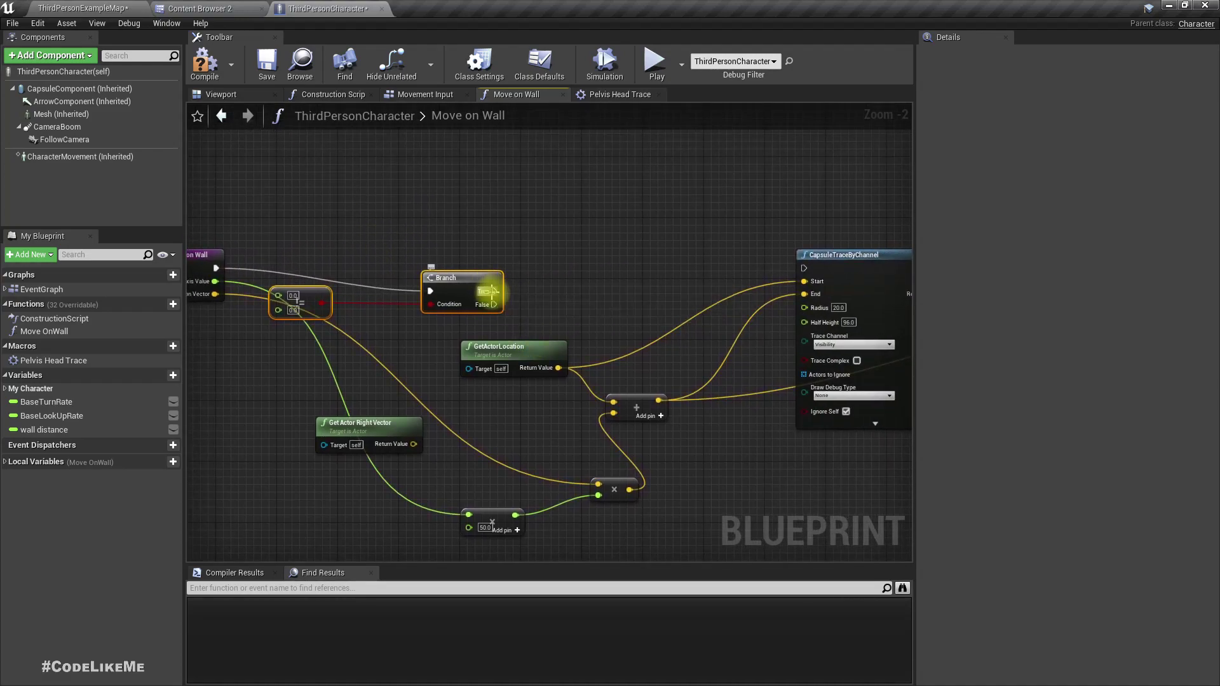
left_click_drag(492, 291, 813, 279)
right_click_drag(448, 277, 529, 262)
scroll(485, 187, "down", 2)
- Feed the entry's Axis Value into the not-equal-to-zero check and compile
right_click_drag(485, 187, 415, 184)
left_click(400, 174)
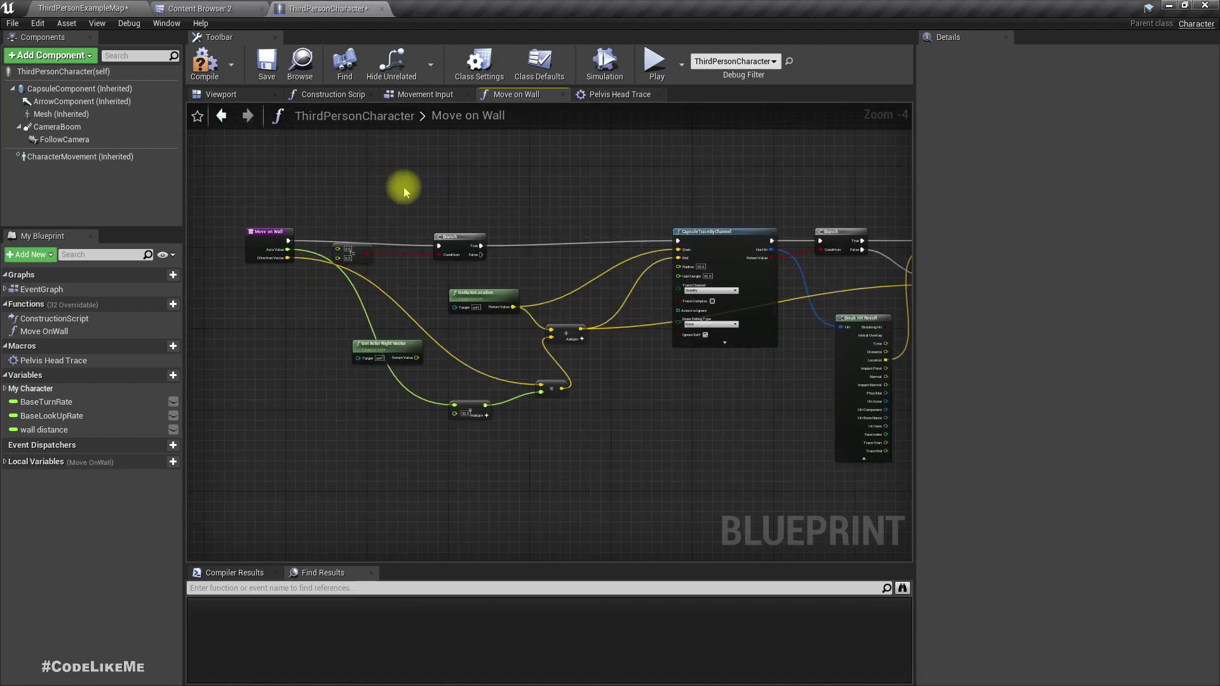
scroll(367, 243, "up", 3)
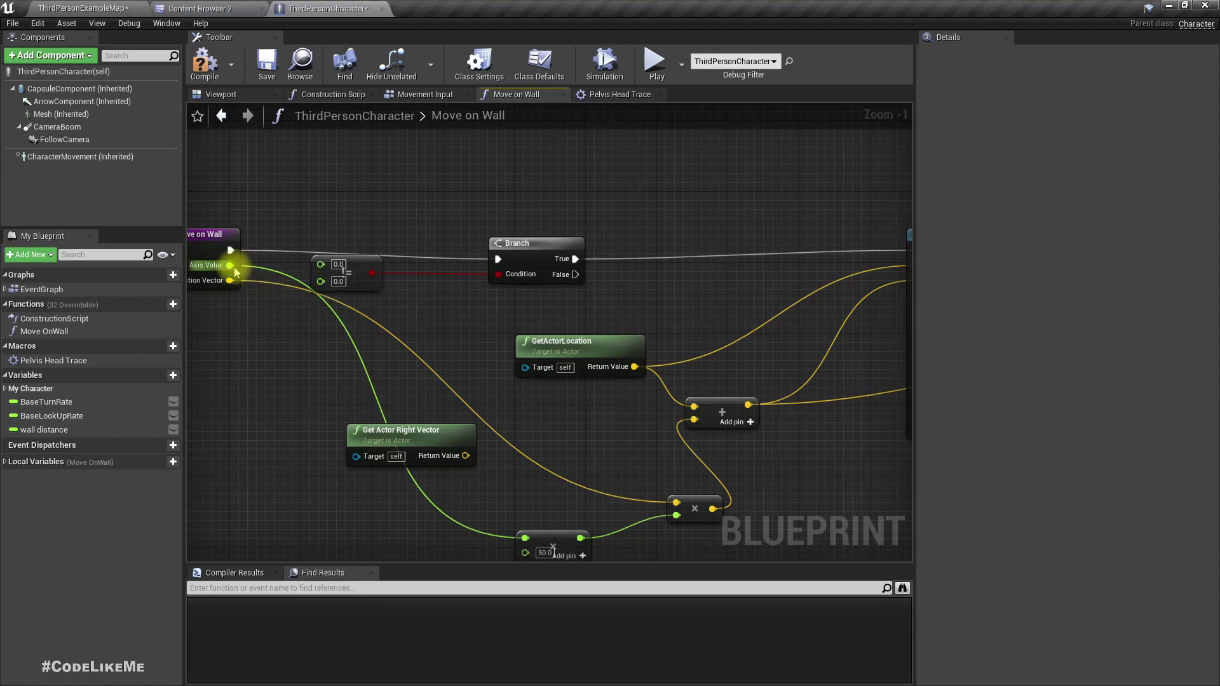
left_click_drag(230, 266, 320, 264)
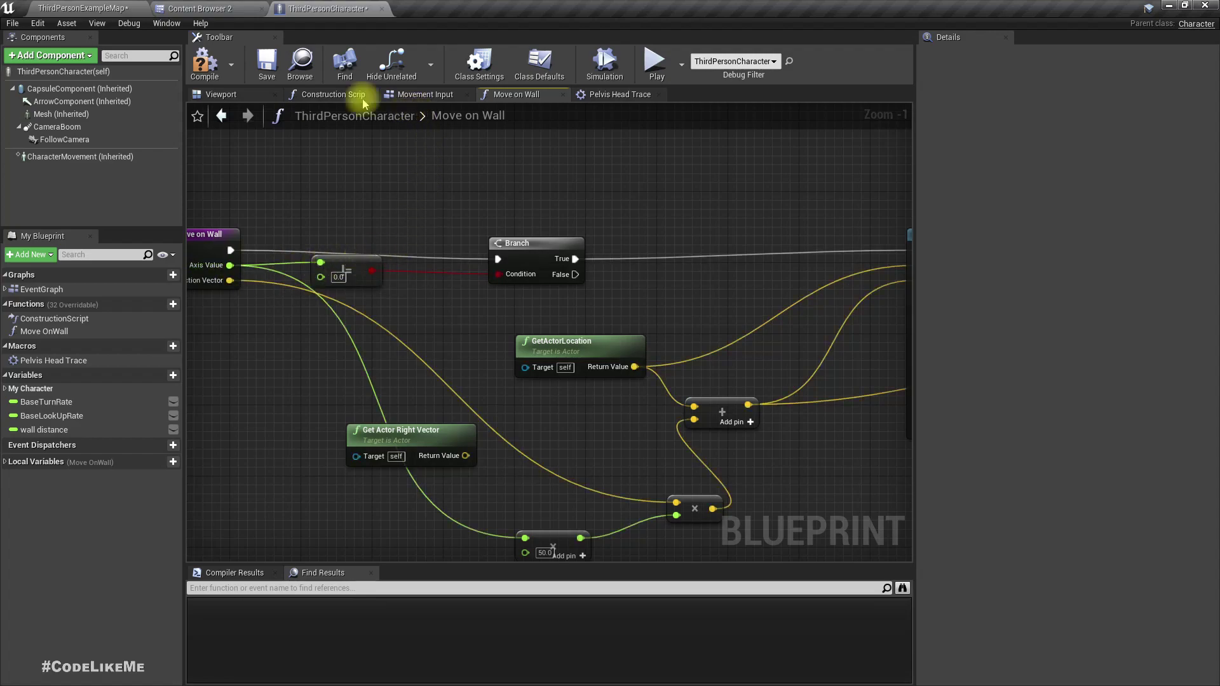
left_click(204, 63)
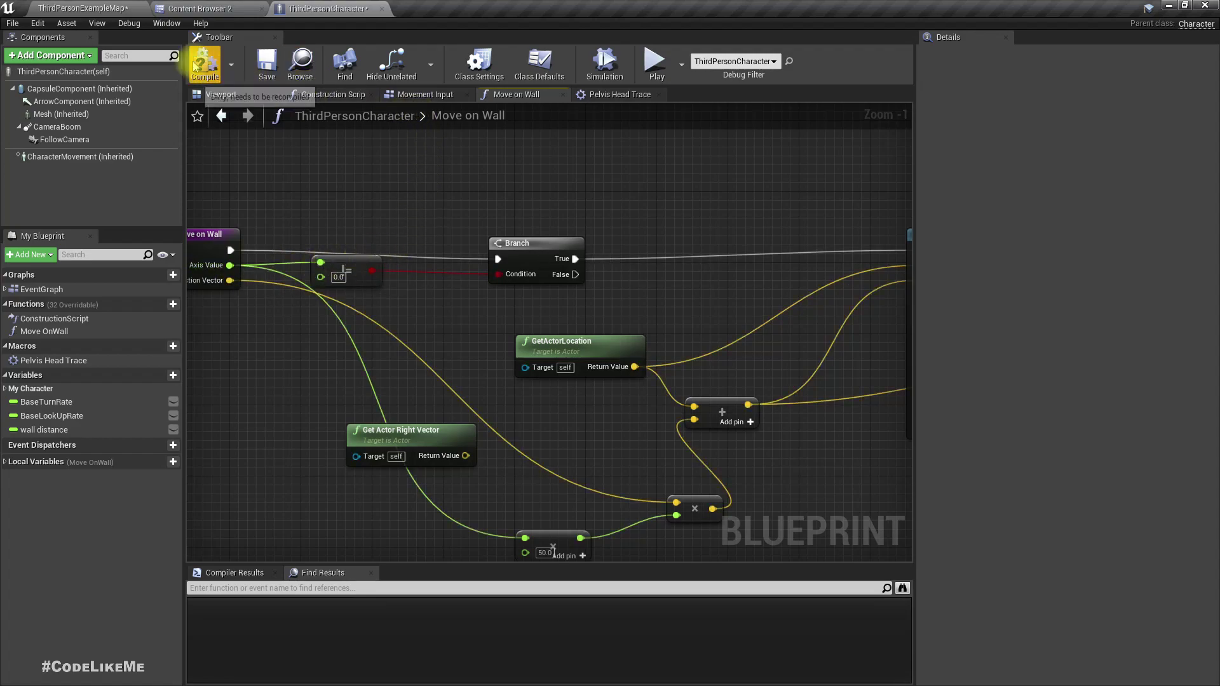
- Add a second Move on Wall call from the MoveForward switch's Flying pin
left_click(419, 94)
right_click_drag(739, 458, 721, 338)
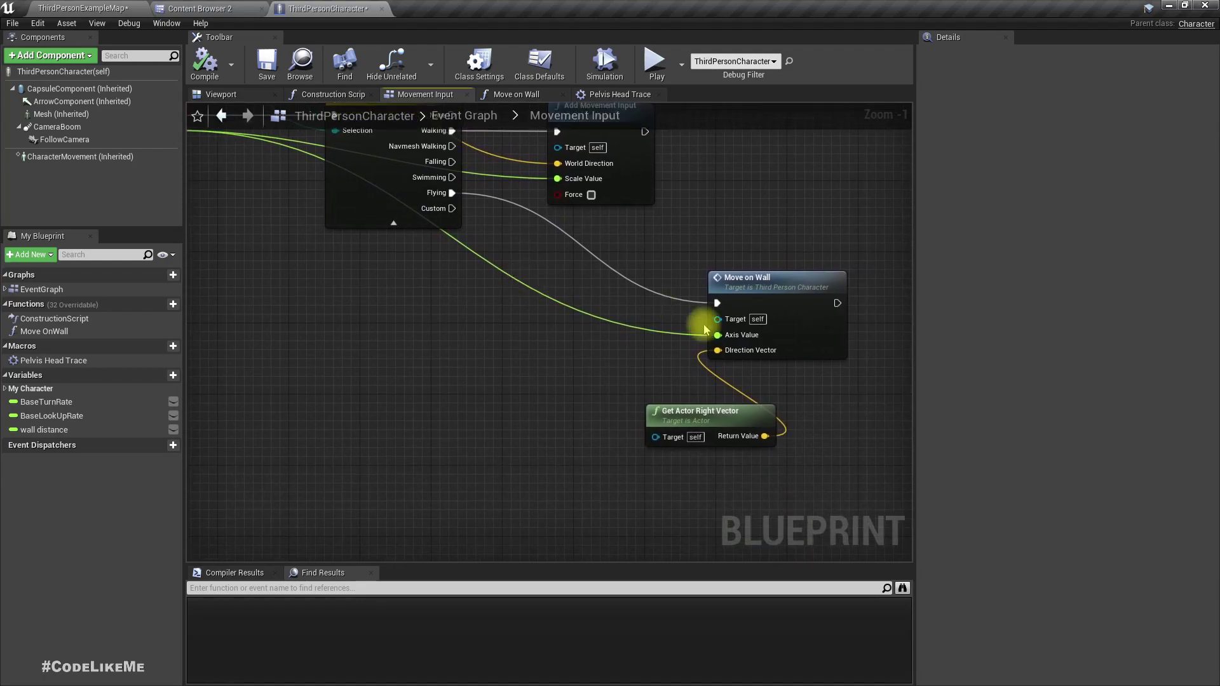
left_click_drag(721, 411, 646, 385)
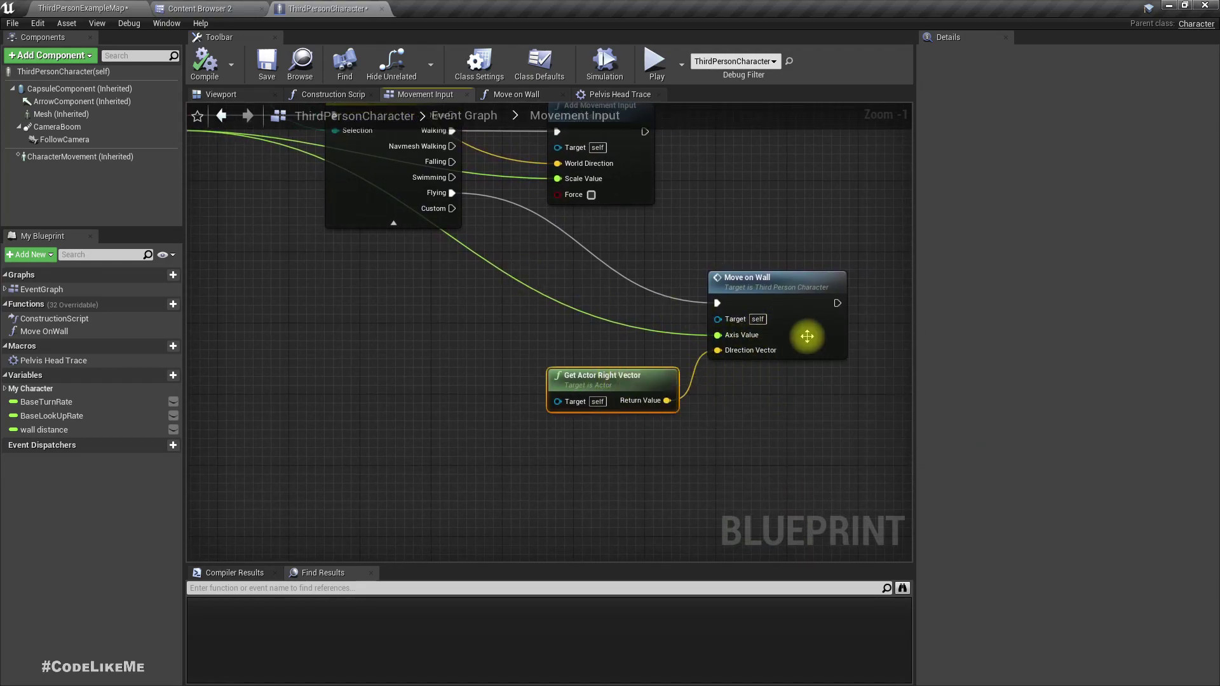
scroll(714, 387, "down", 3)
scroll(603, 286, "up", 3)
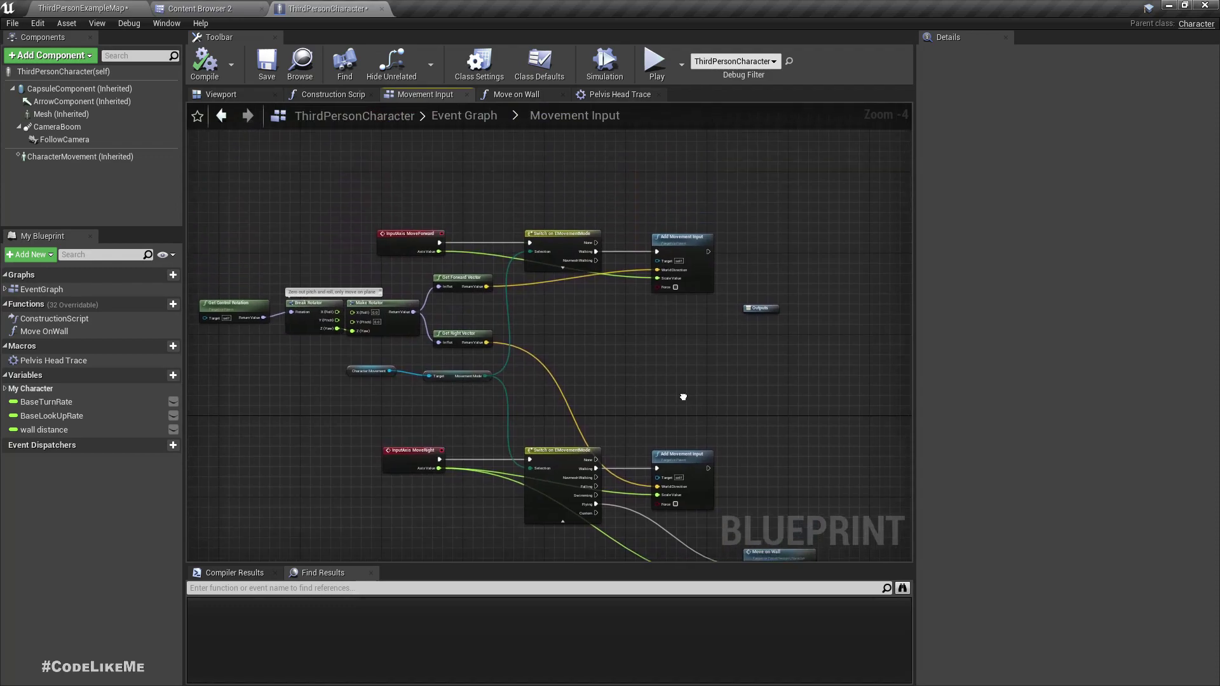
scroll(602, 285, "up", 2)
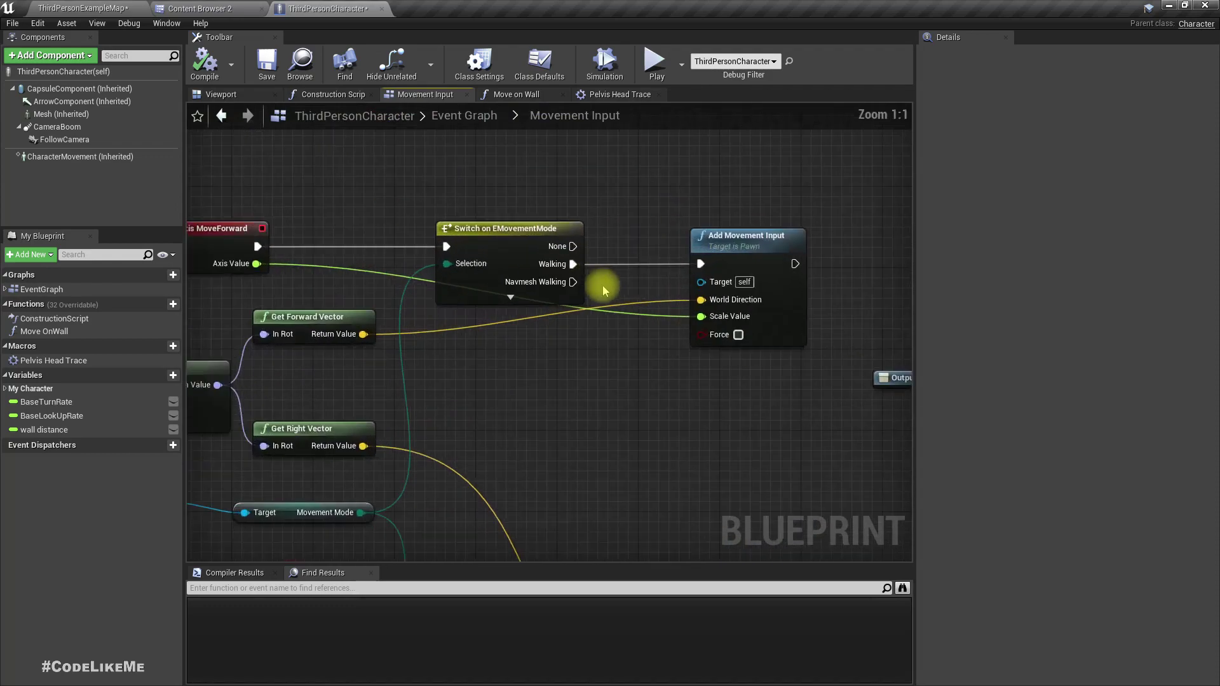
left_click(510, 297)
right_click_drag(570, 410, 619, 411)
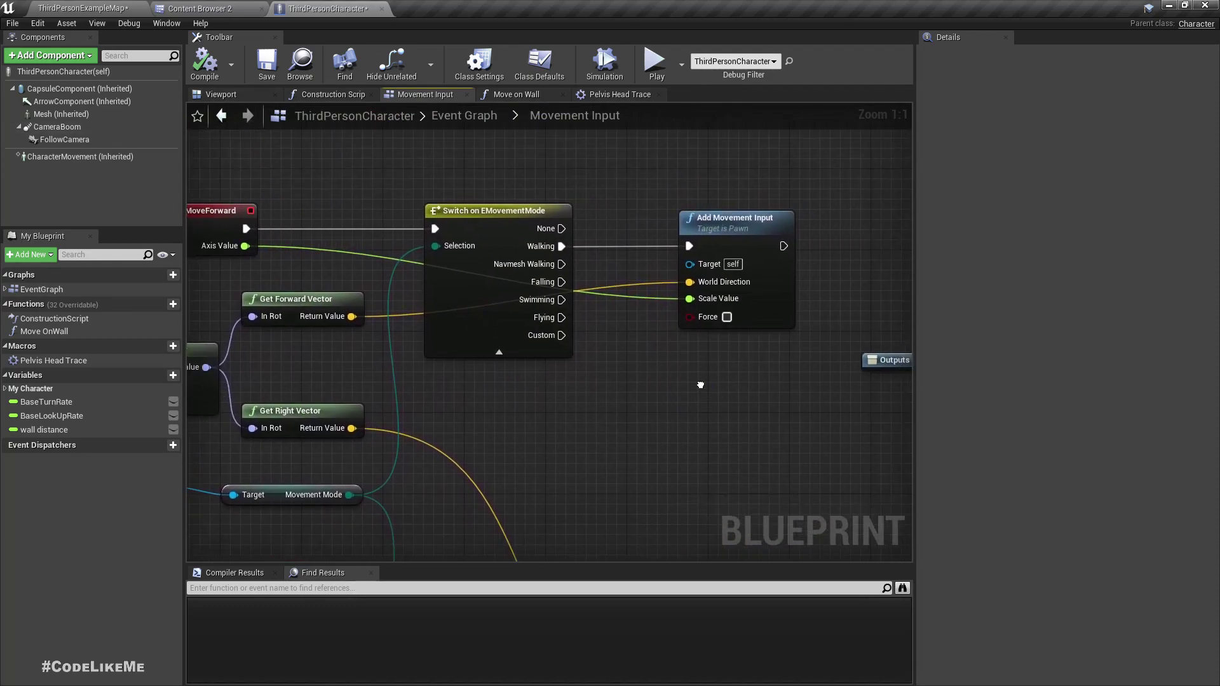
right_click_drag(759, 416, 690, 416)
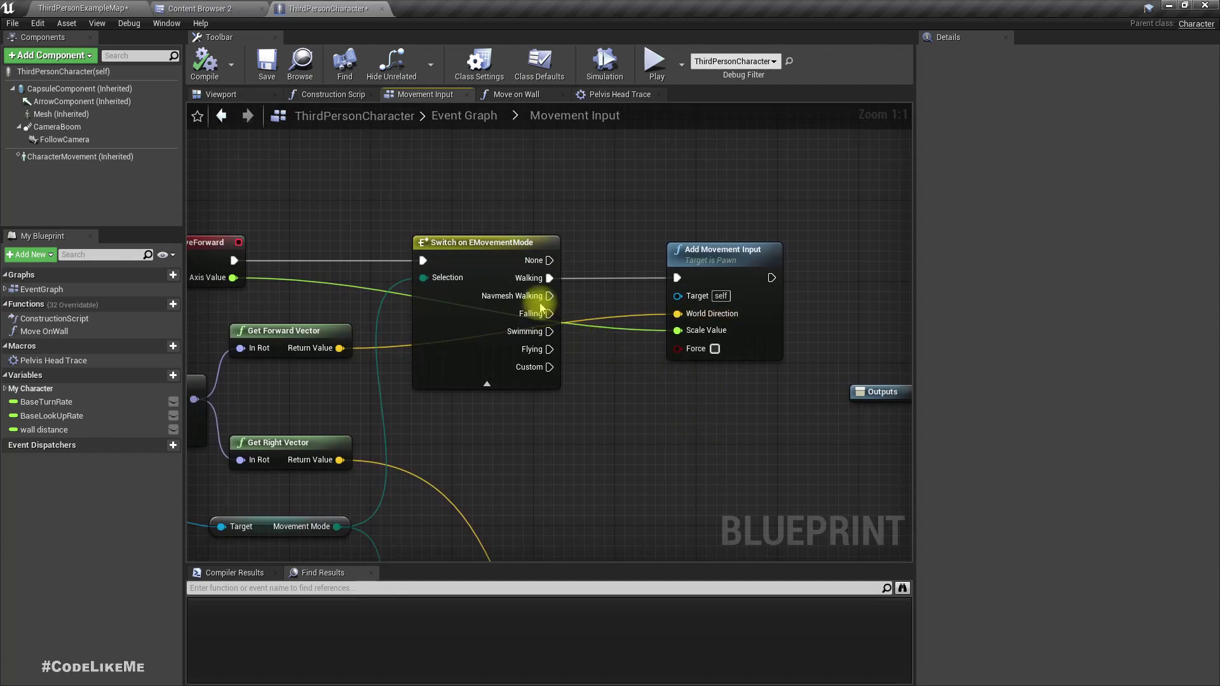
right_click_drag(602, 395, 531, 291)
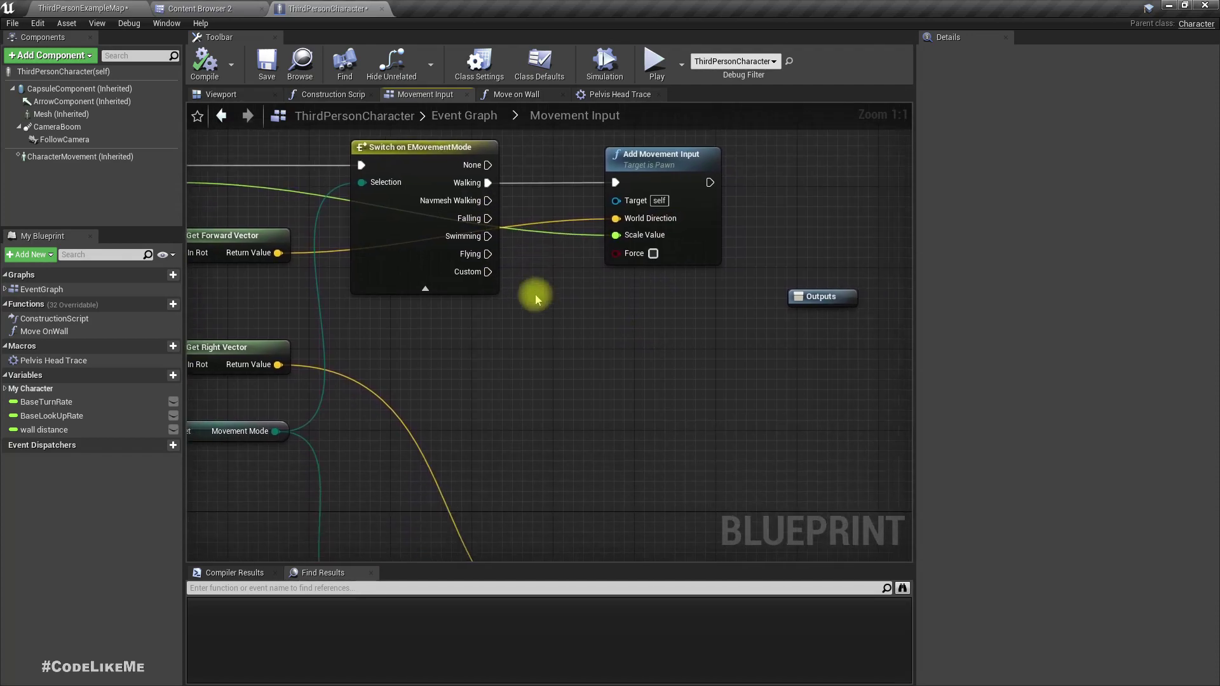
left_click_drag(487, 254, 656, 398)
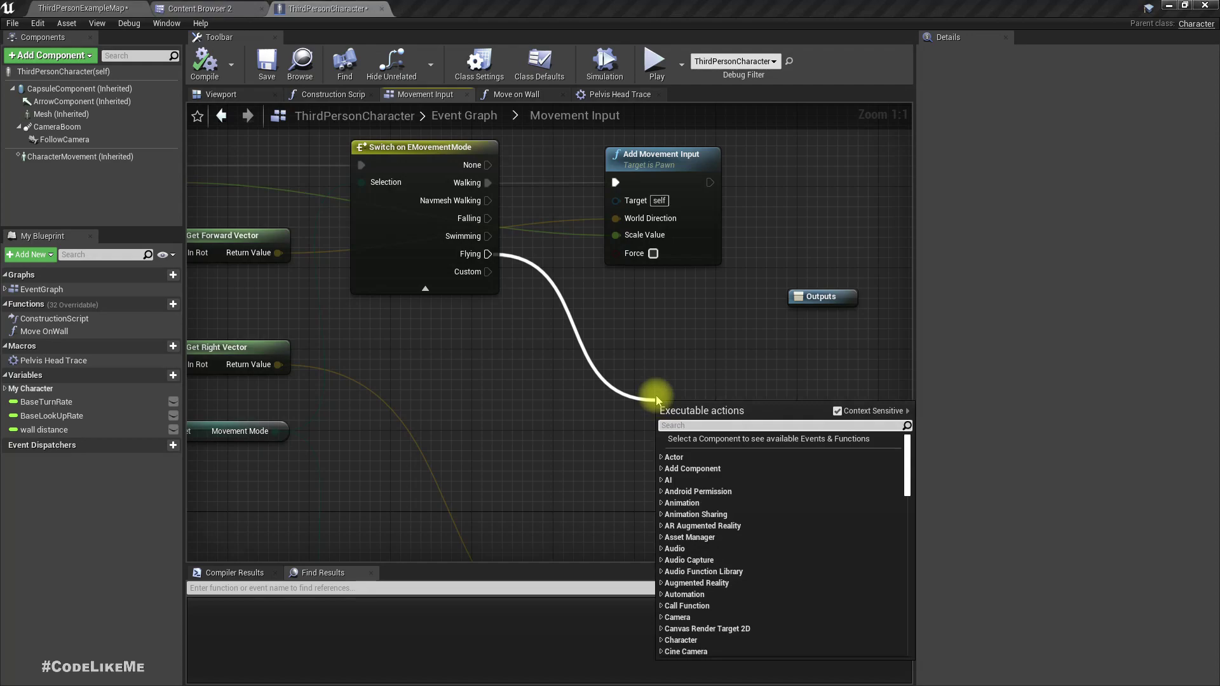
type("move on wa")
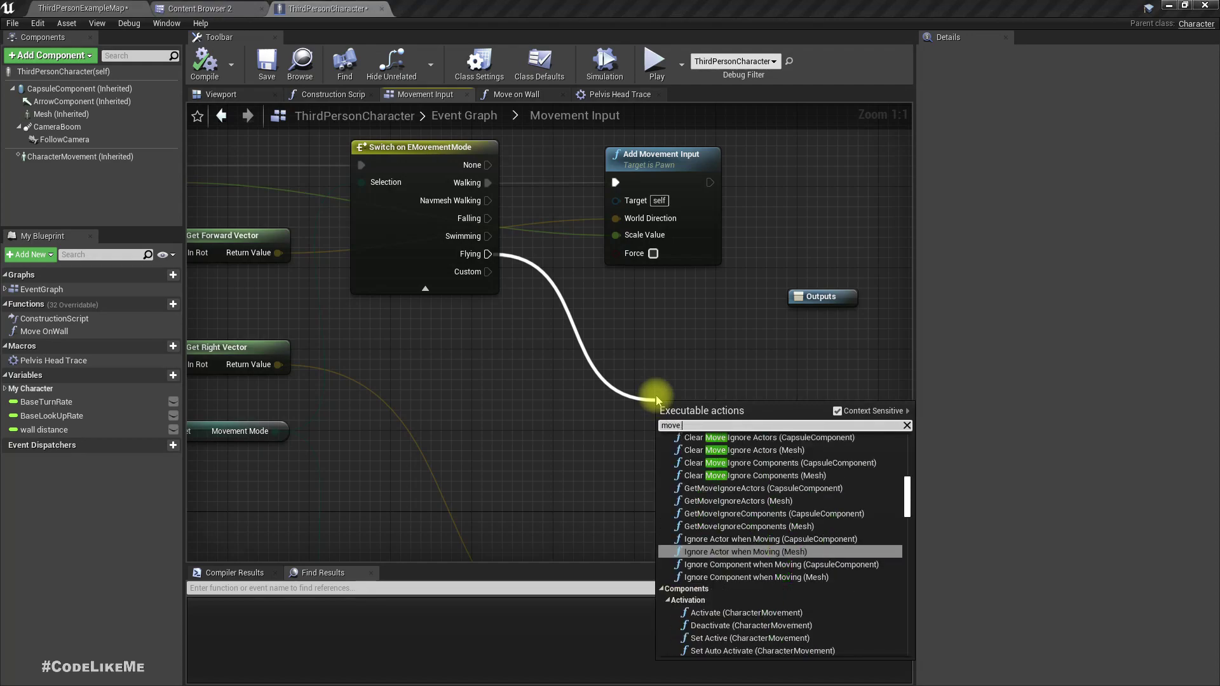
key("Return")
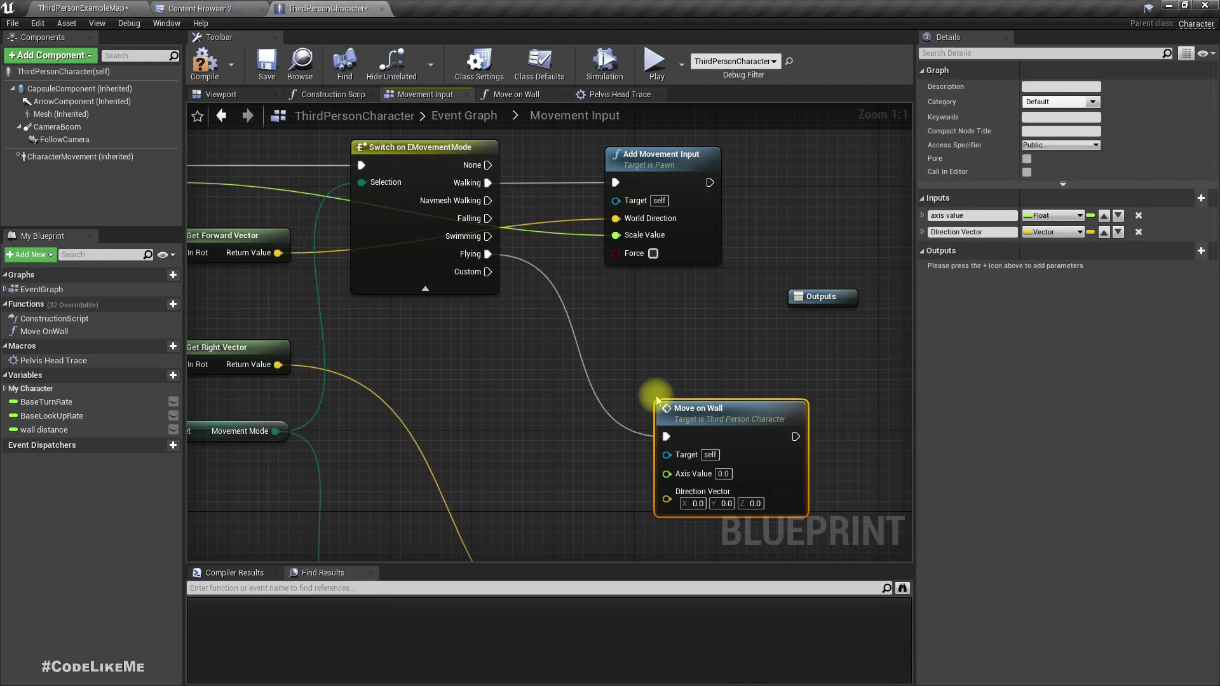
left_click_drag(692, 406, 677, 347)
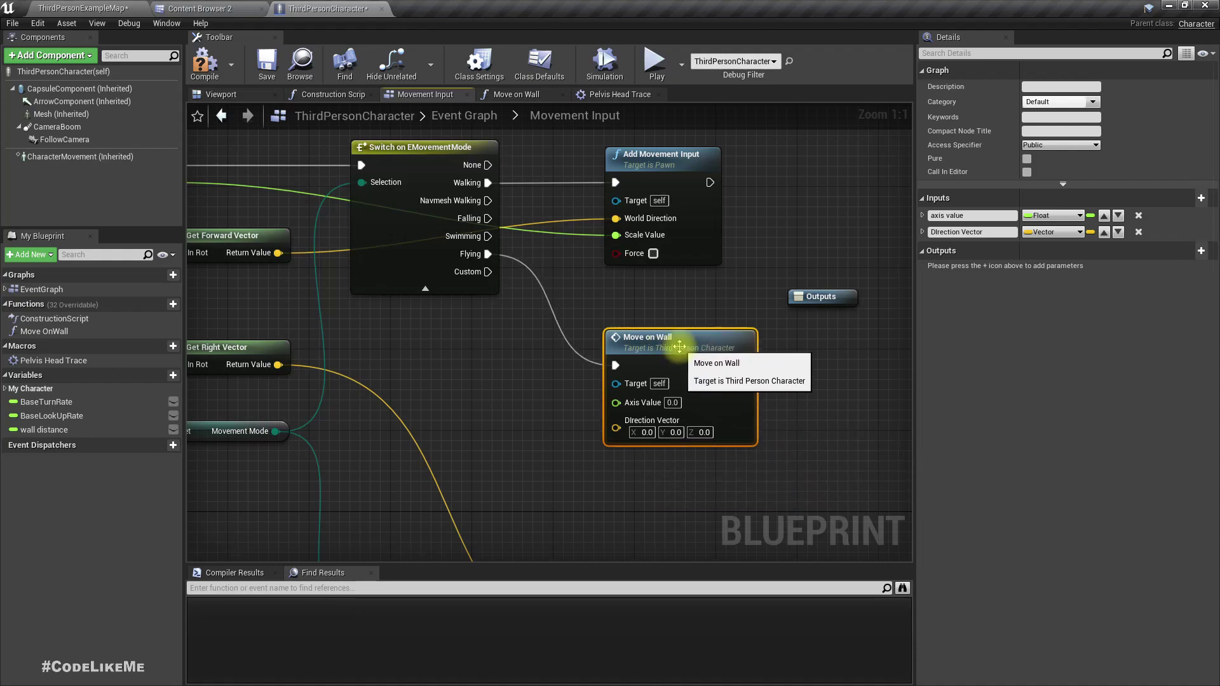
- Wire MoveForward's Axis Value into it and add Get Actor Up Vector for its Direction Vector
right_click_drag(559, 299, 821, 326)
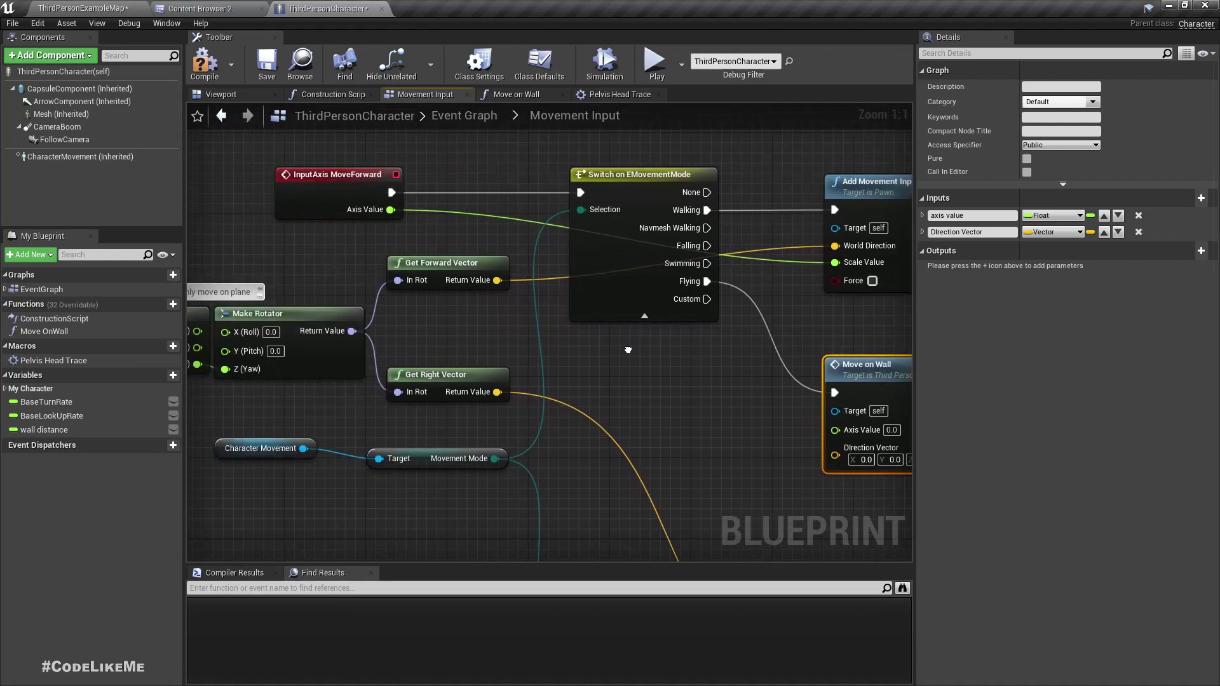
left_click_drag(434, 210, 877, 429)
right_click_drag(702, 468, 470, 417)
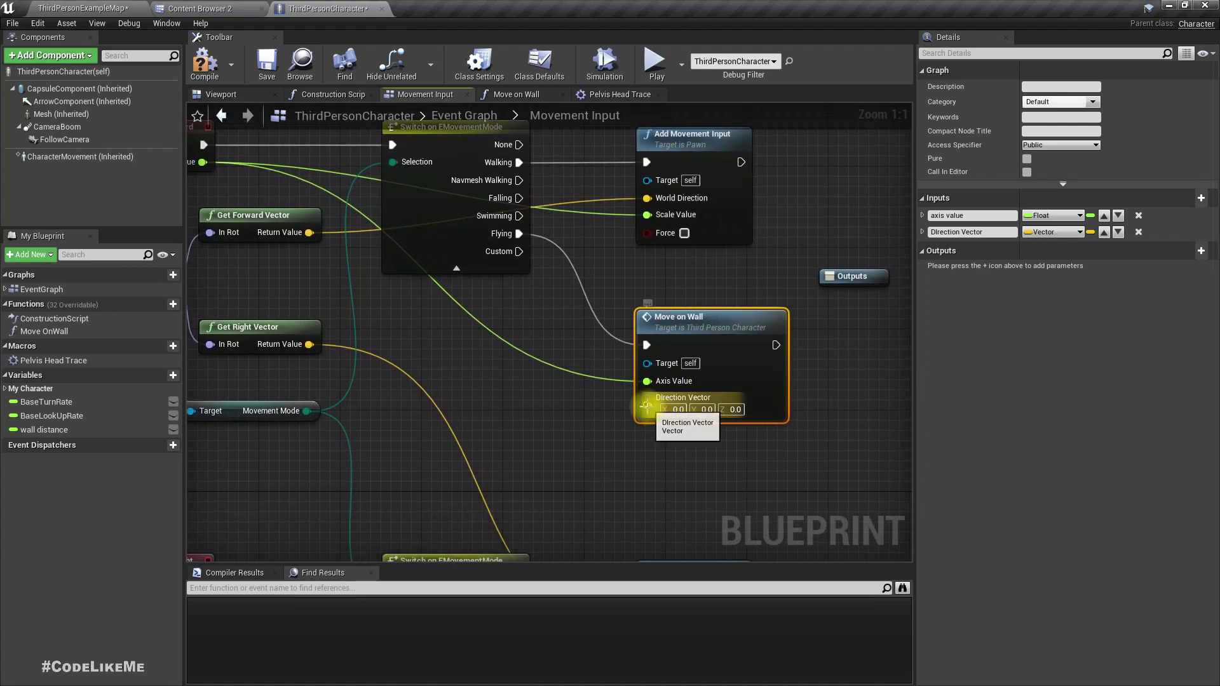
left_click_drag(647, 407, 555, 413)
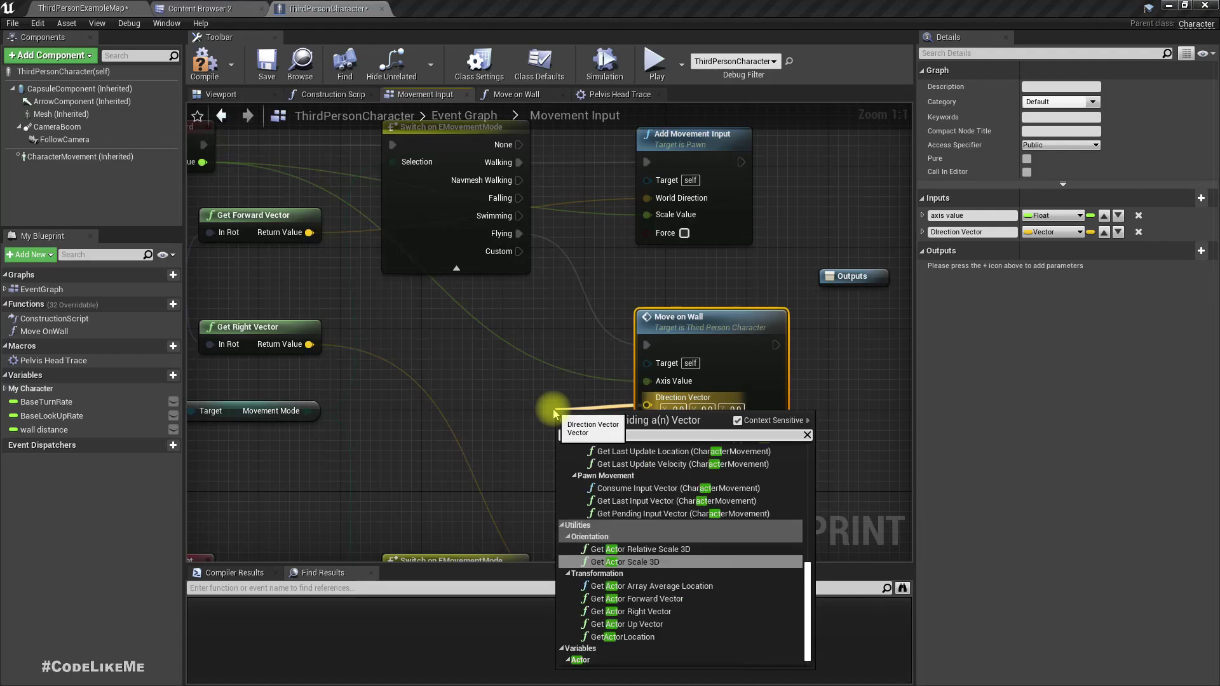
type("actor up")
key("Return")
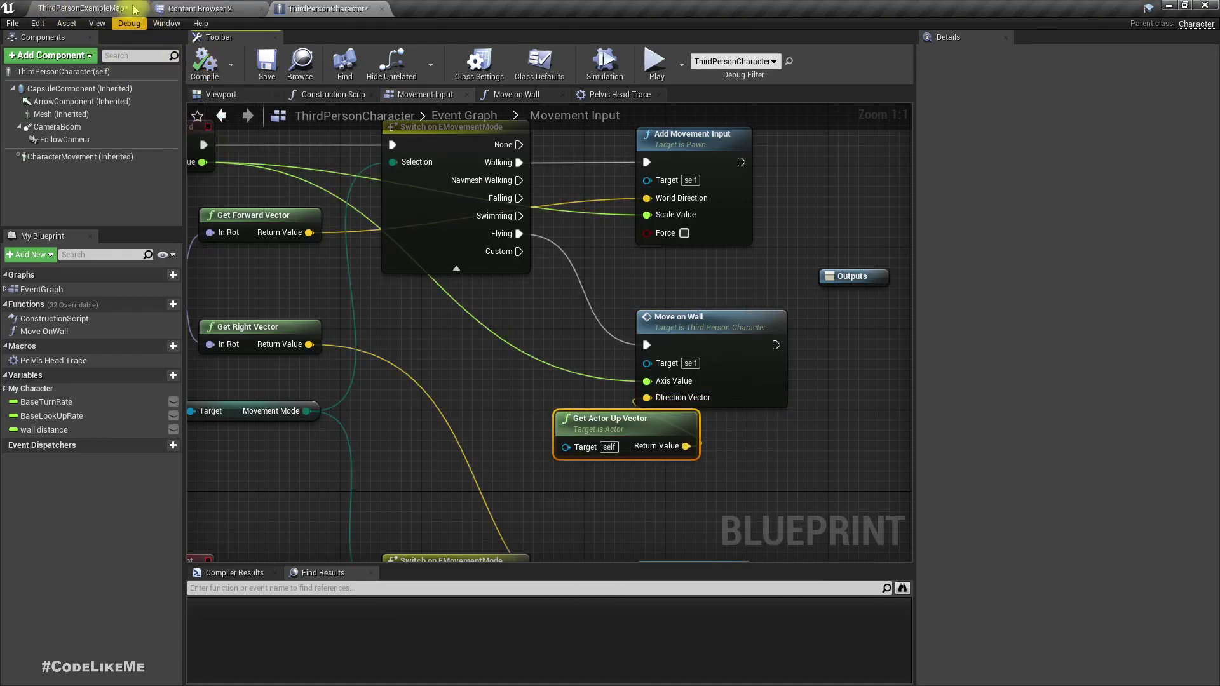
- Play the level and jump the character onto the wall to see it cling
left_click(114, 8)
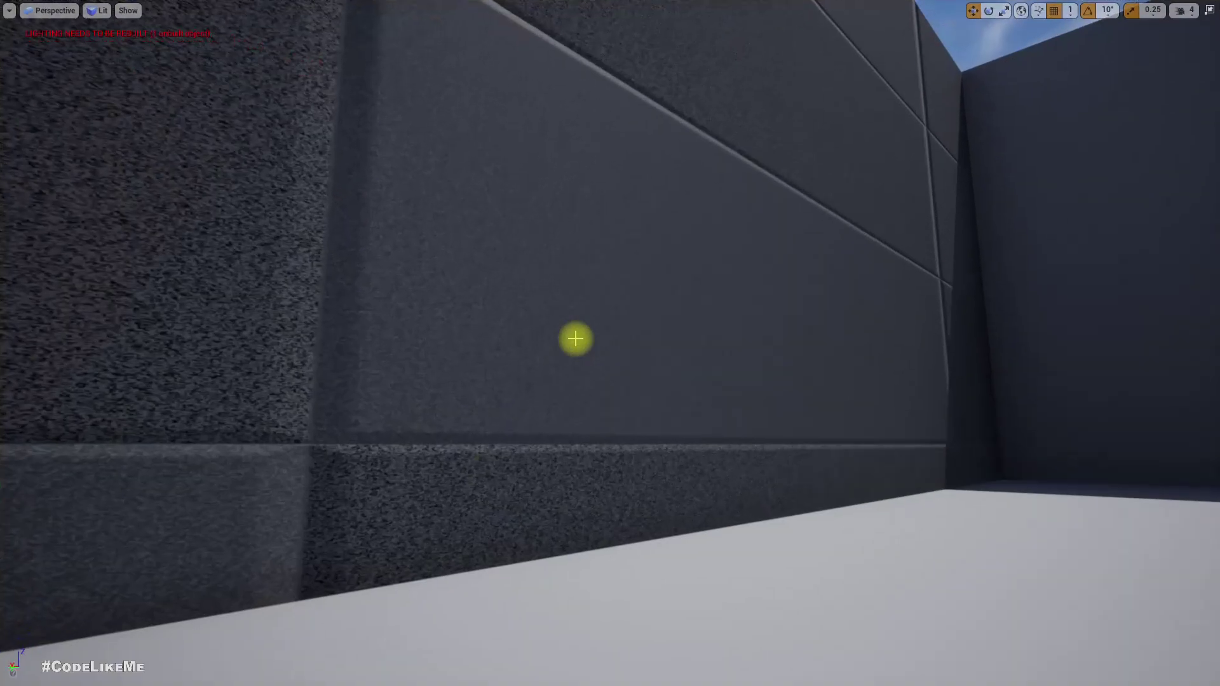
key("alt+p")
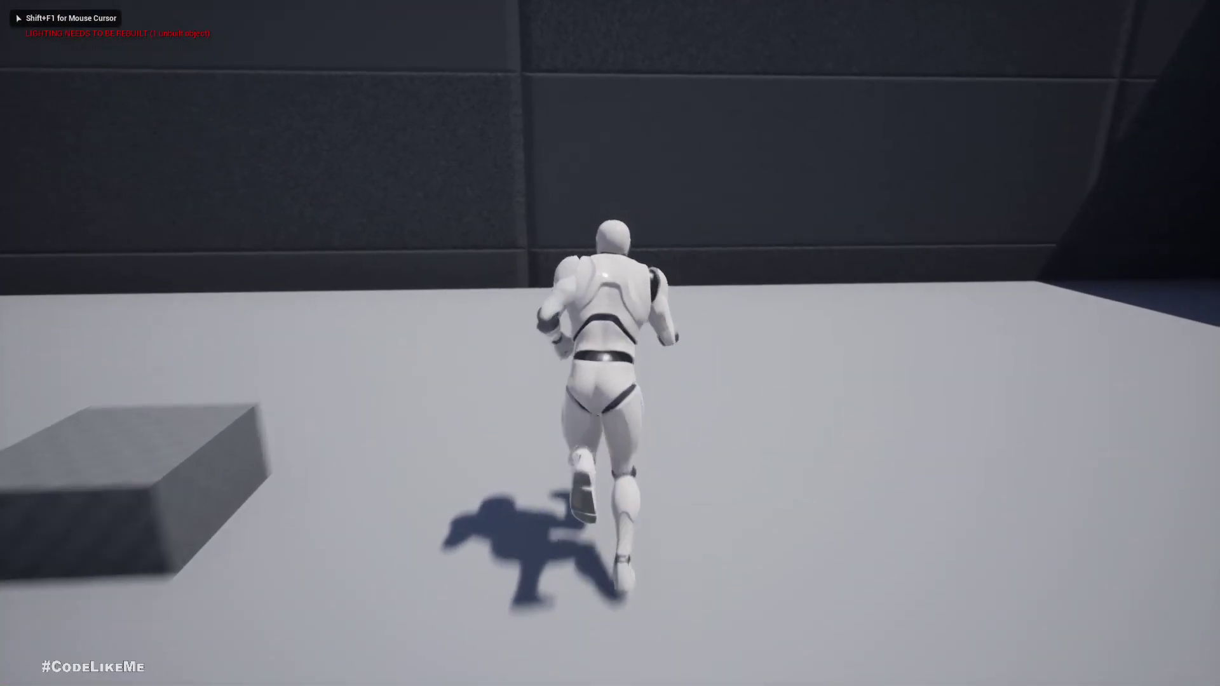
key("space")
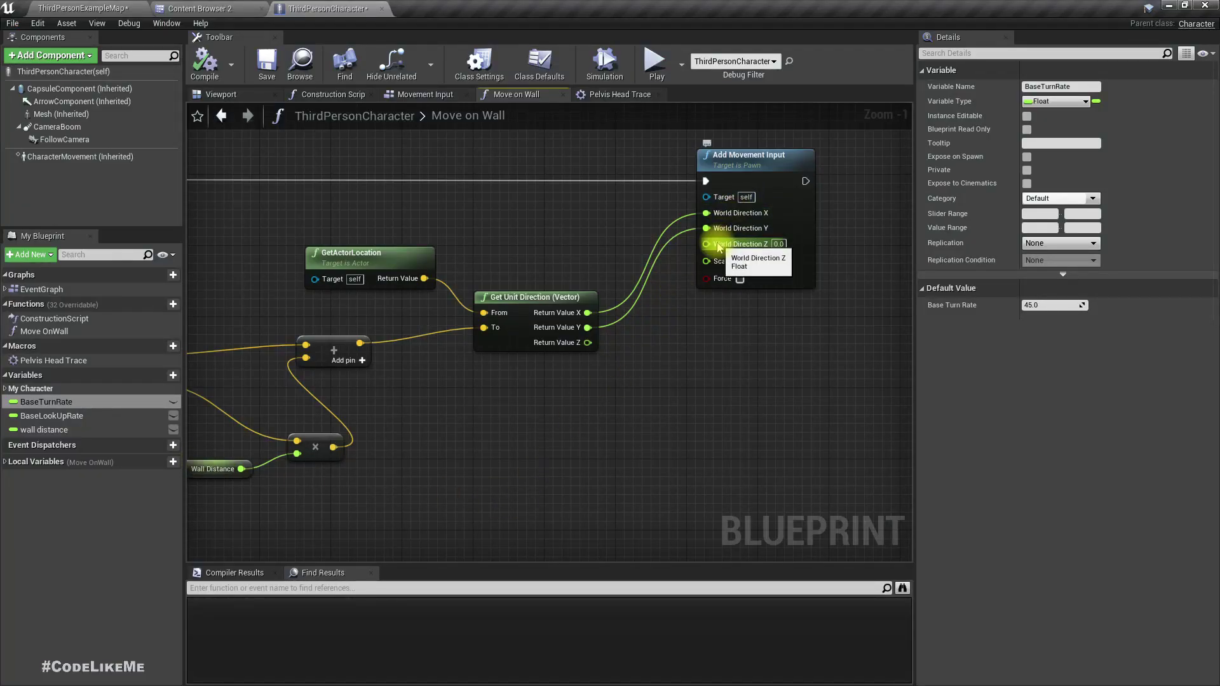
right_click_drag(630, 418, 703, 423)
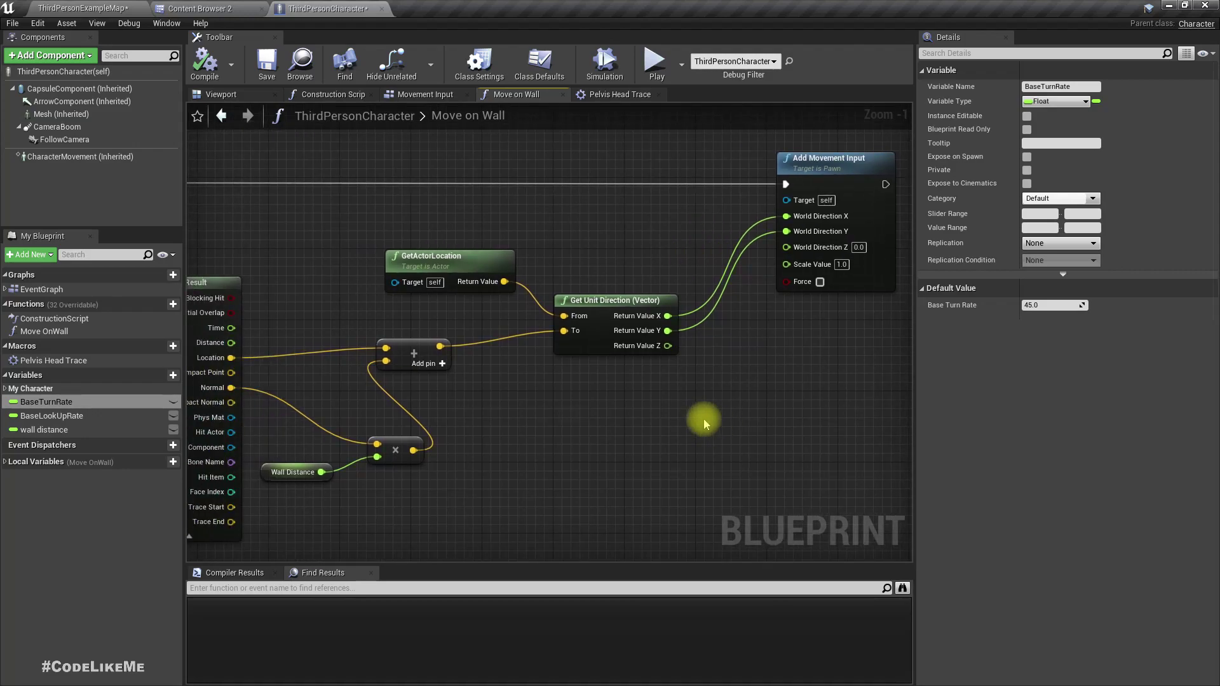
right_click_drag(704, 423, 681, 452)
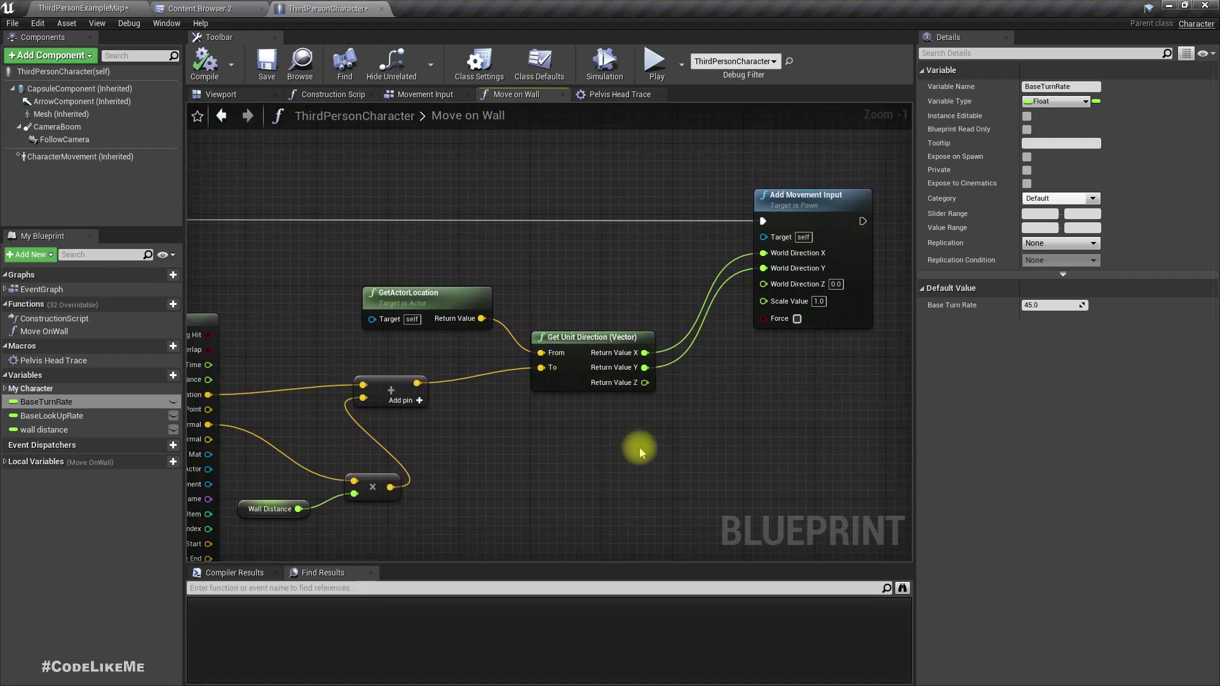
right_click_drag(551, 422, 1009, 385)
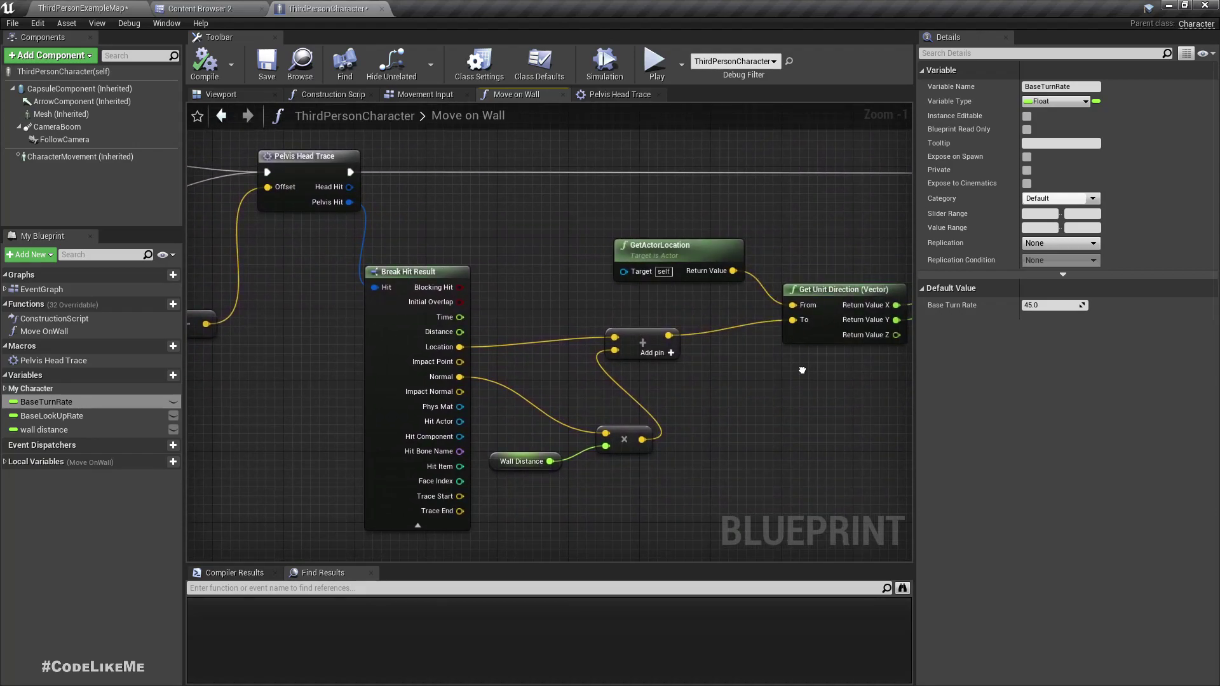
mouse_move(1007, 380)
right_mouse_down()
mouse_move(844, 373)
mouse_move(714, 388)
right_mouse_up()
right_click_drag(579, 324, 657, 330)
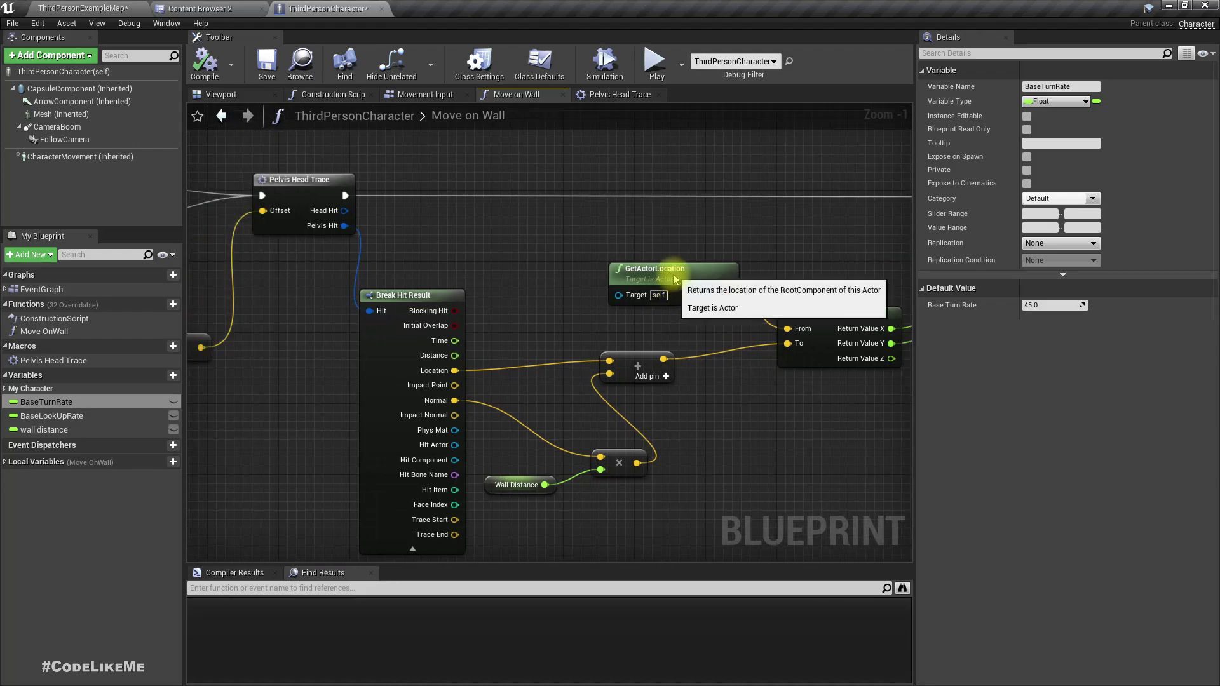
left_click(618, 295)
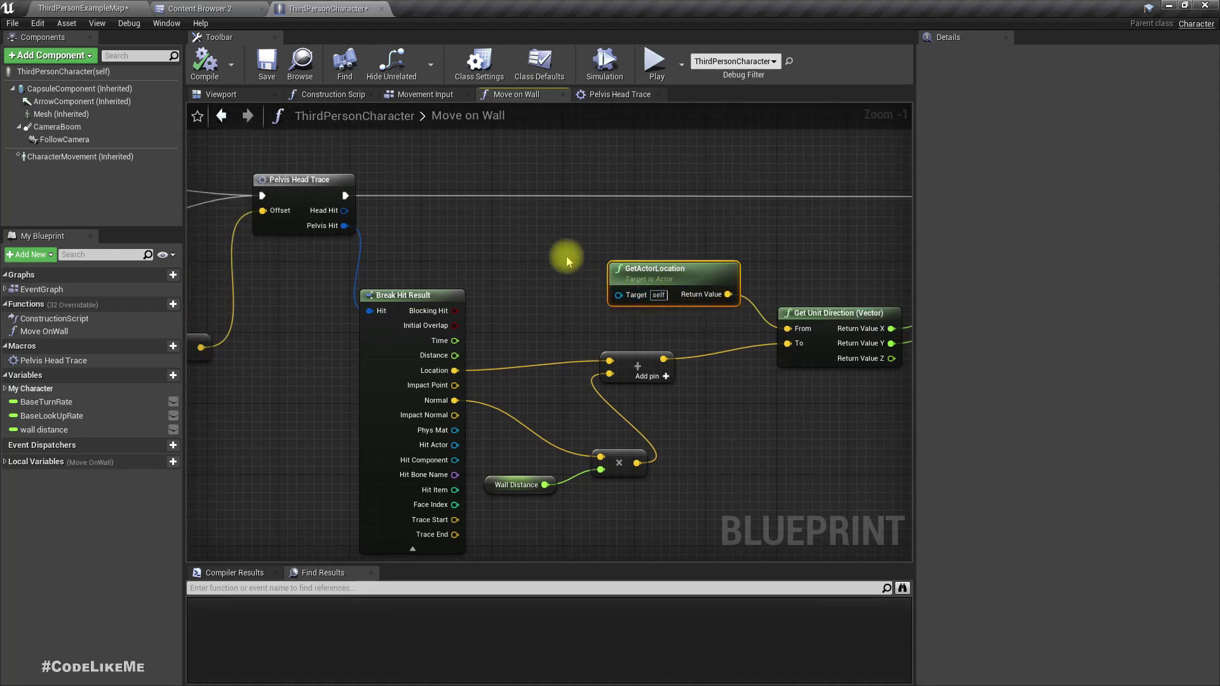
mouse_move(486, 242)
right_mouse_down()
mouse_move(792, 251)
mouse_move(911, 233)
right_mouse_up()
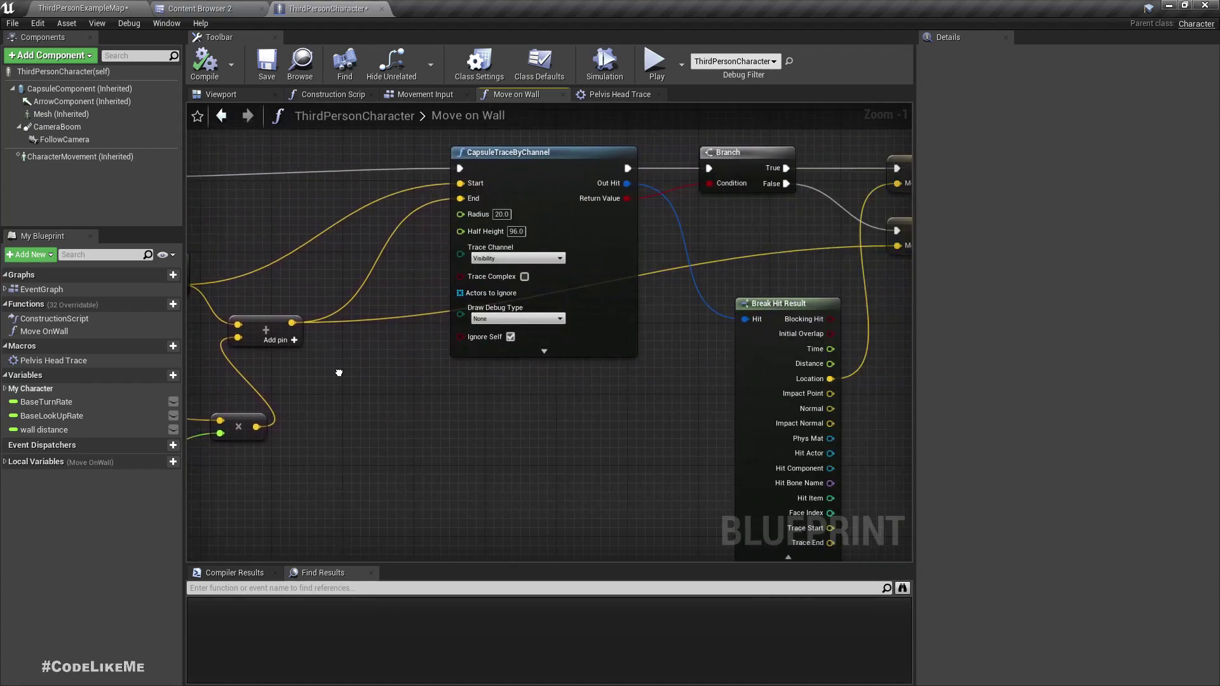
right_click_drag(858, 395, 411, 395)
right_click_drag(668, 381, 423, 382)
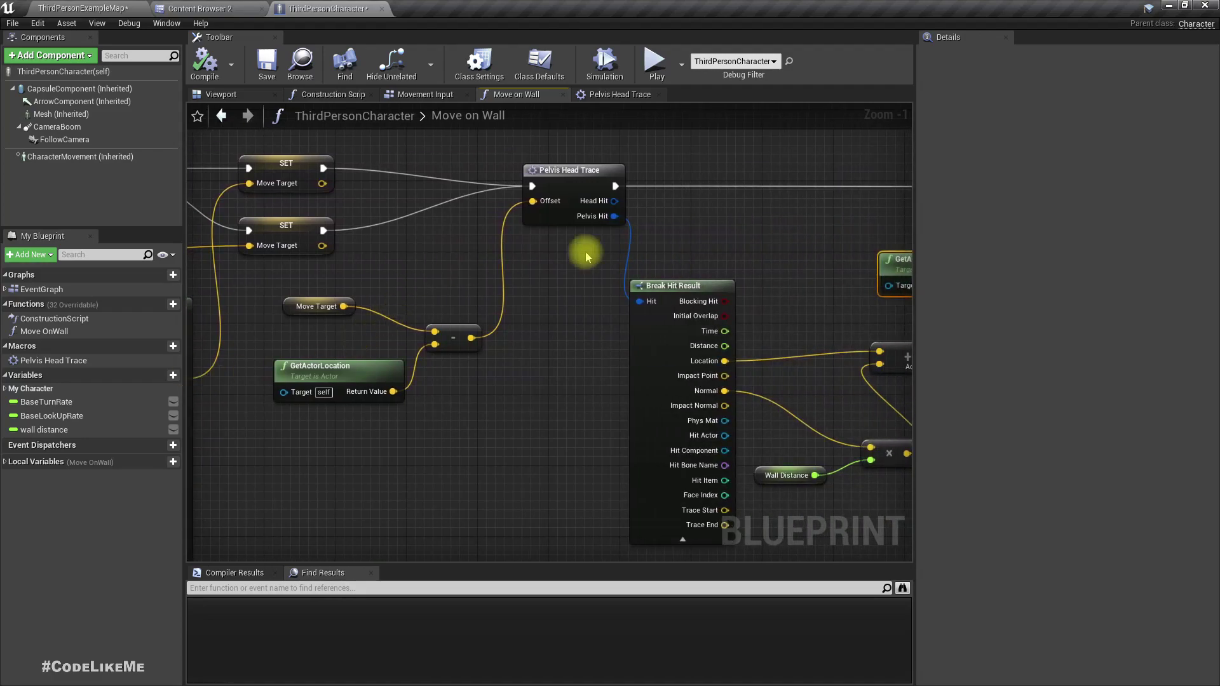
left_click(562, 185)
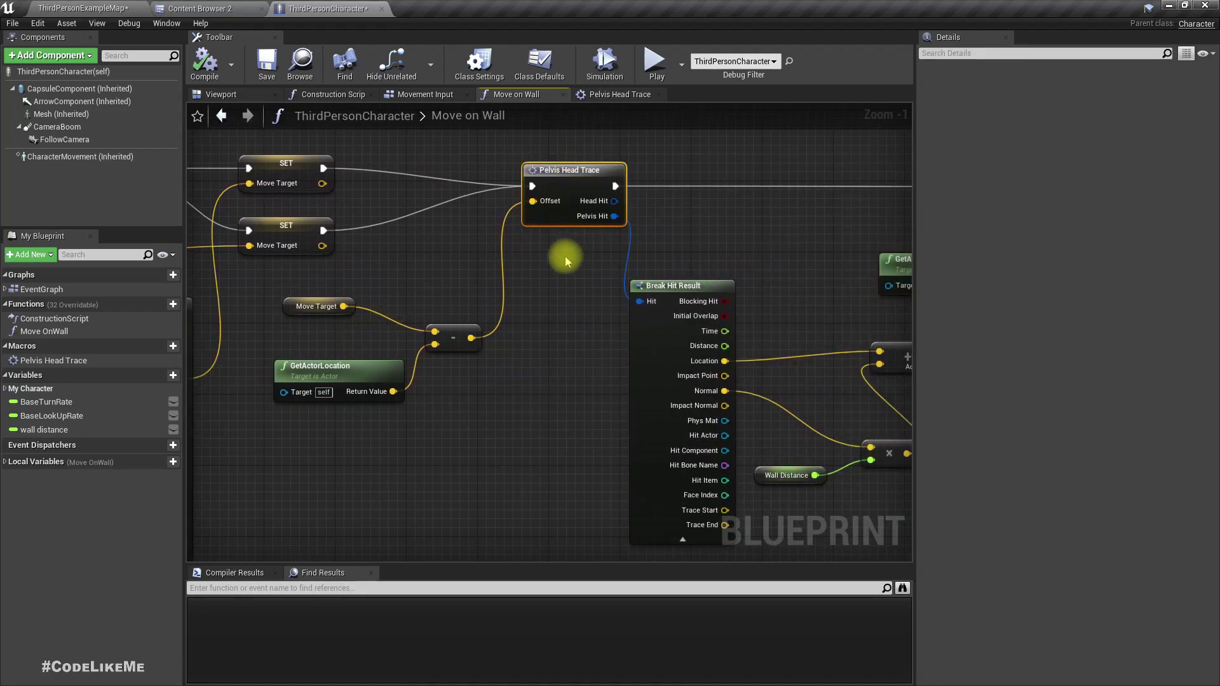
right_click_drag(572, 277, 510, 322)
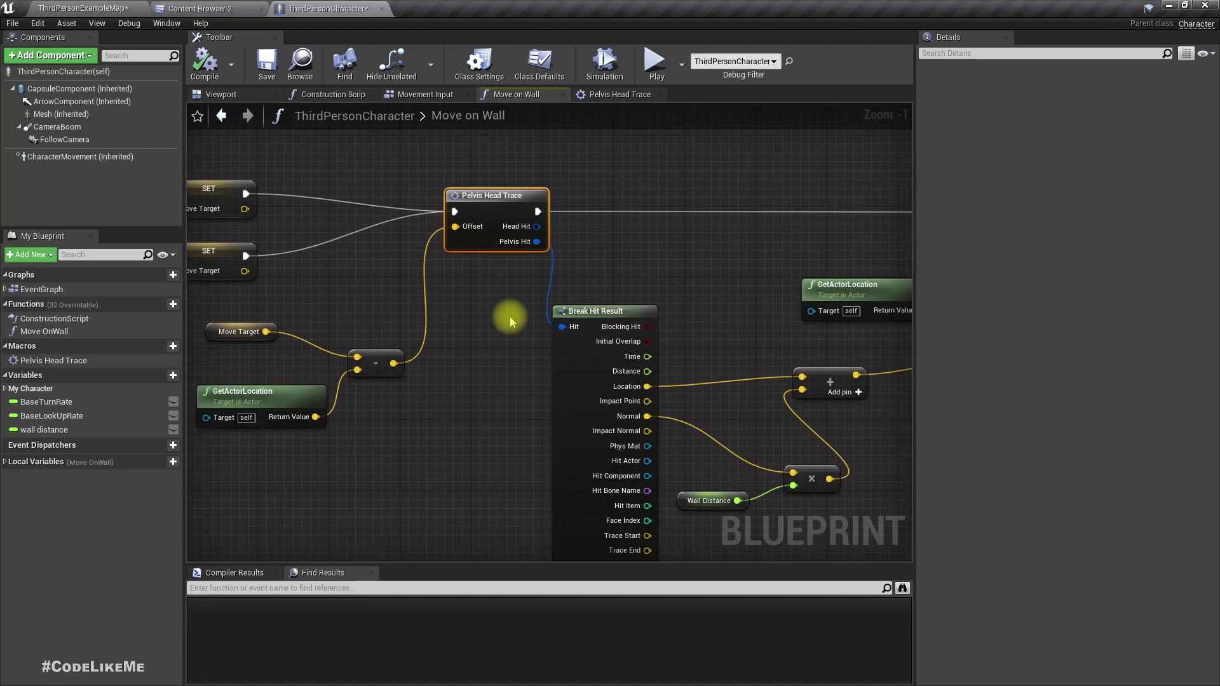
right_click_drag(510, 317, 441, 337)
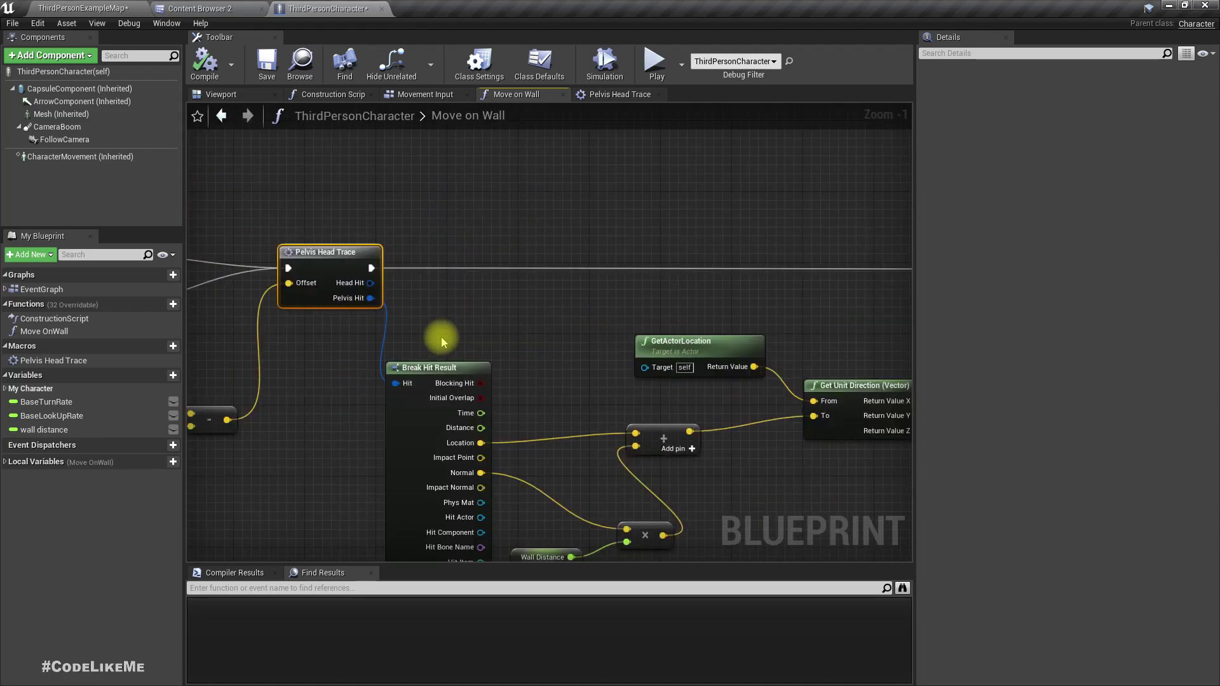
- Enter the Pelvis Head Trace macro and rearrange the Mesh and socket nodes
double_click(334, 269)
scroll(655, 428, "up", 2)
scroll(593, 417, "up", 3)
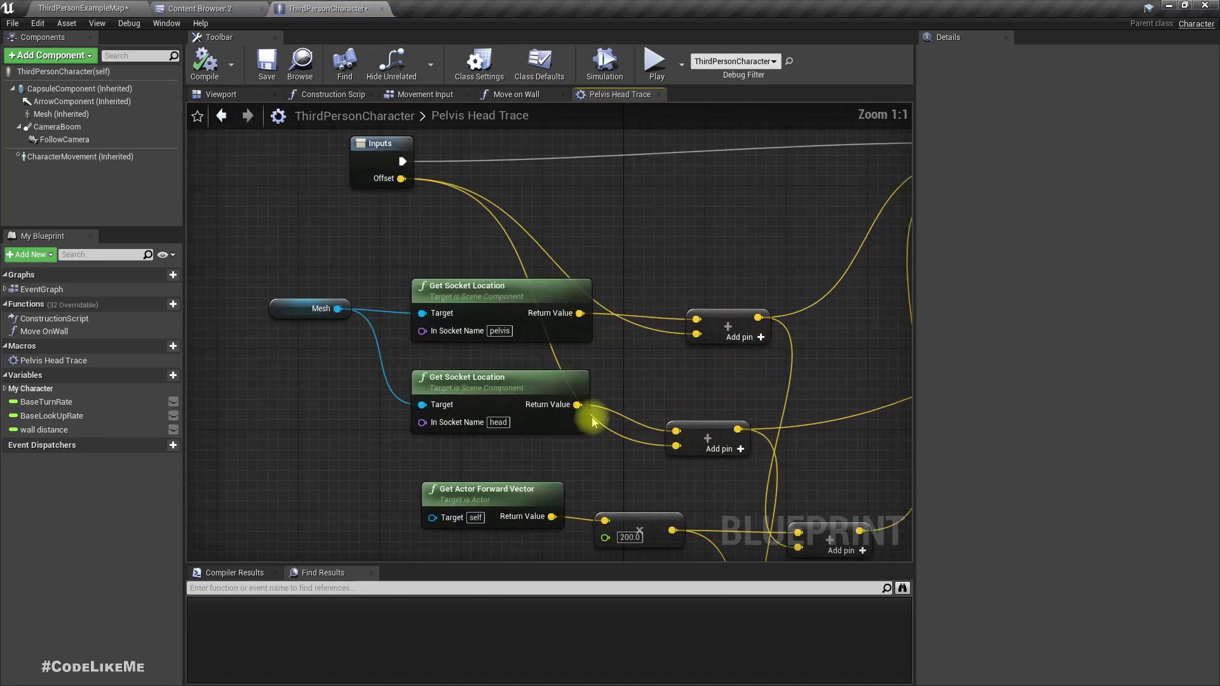
left_click(493, 303)
left_click_drag(285, 325, 276, 372)
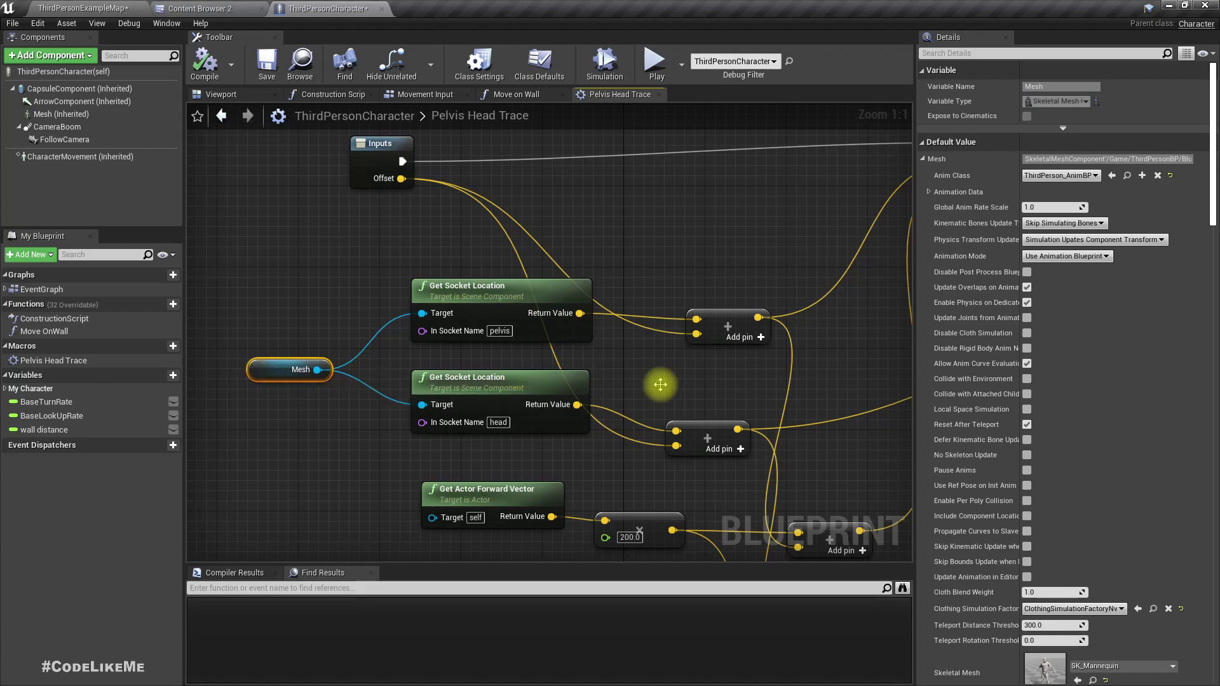
right_click_drag(276, 372, 190, 239)
scroll(703, 415, "down", 5)
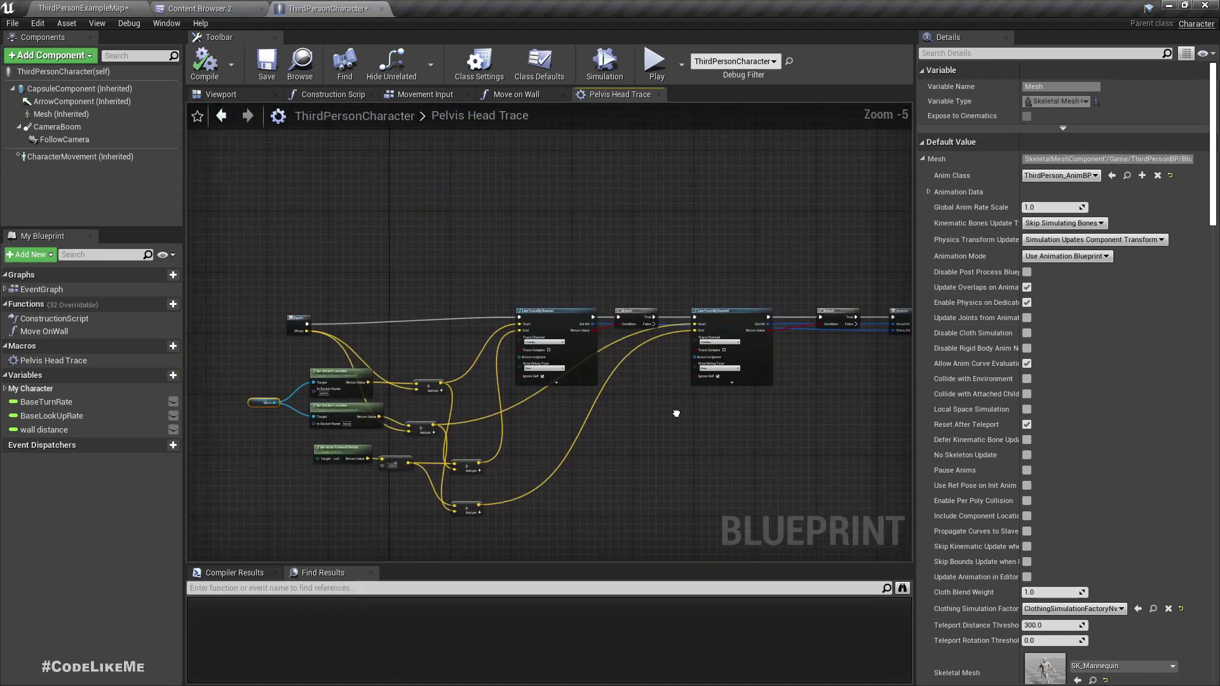
scroll(502, 416, "up", 2)
scroll(502, 417, "down", 2)
scroll(502, 416, "up", 5)
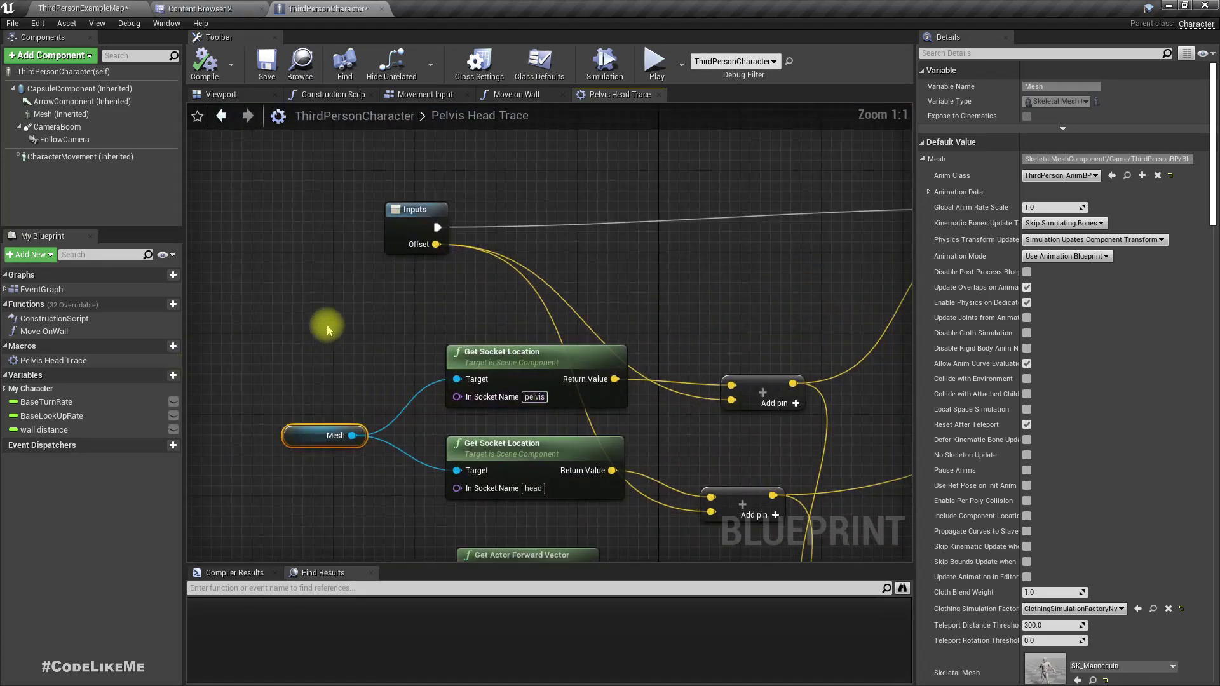
right_click(295, 353)
mouse_move(311, 314)
right_mouse_down()
mouse_move(359, 293)
mouse_move(364, 303)
right_mouse_up()
- Add GetActorLocation, wire its Return Value into the pelvis add node, and compile
right_click(422, 355)
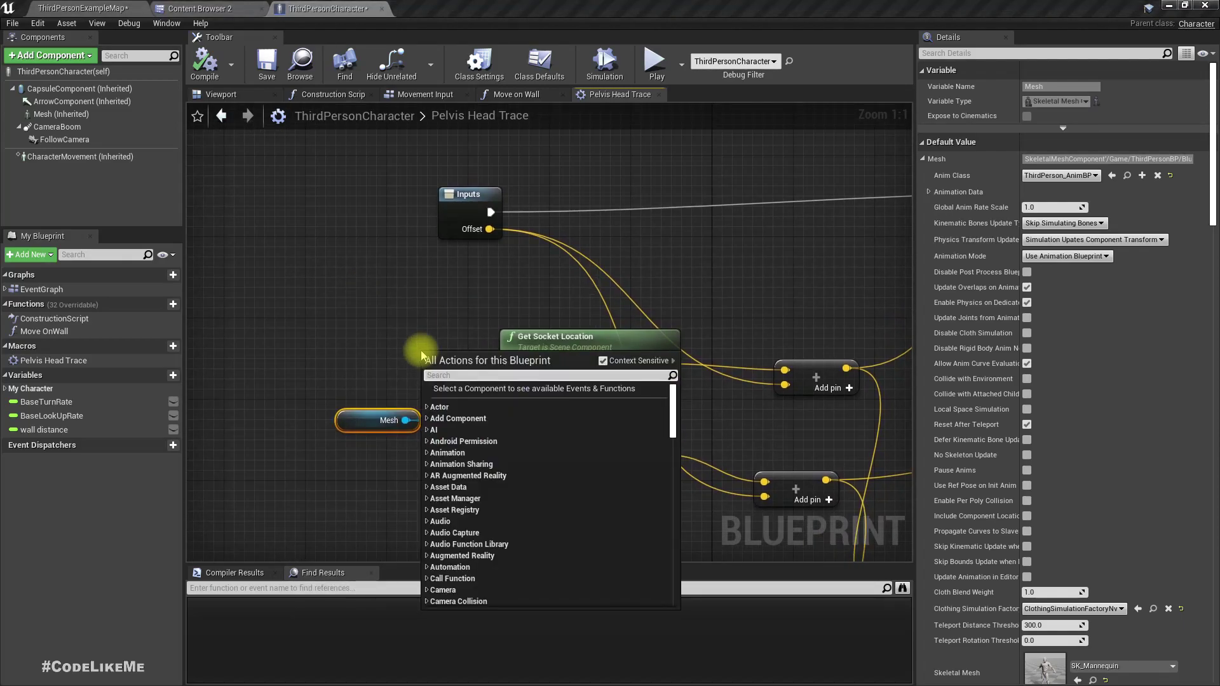
type("get actor loca")
key("Down")
key("Return")
left_click_drag(471, 380, 471, 308)
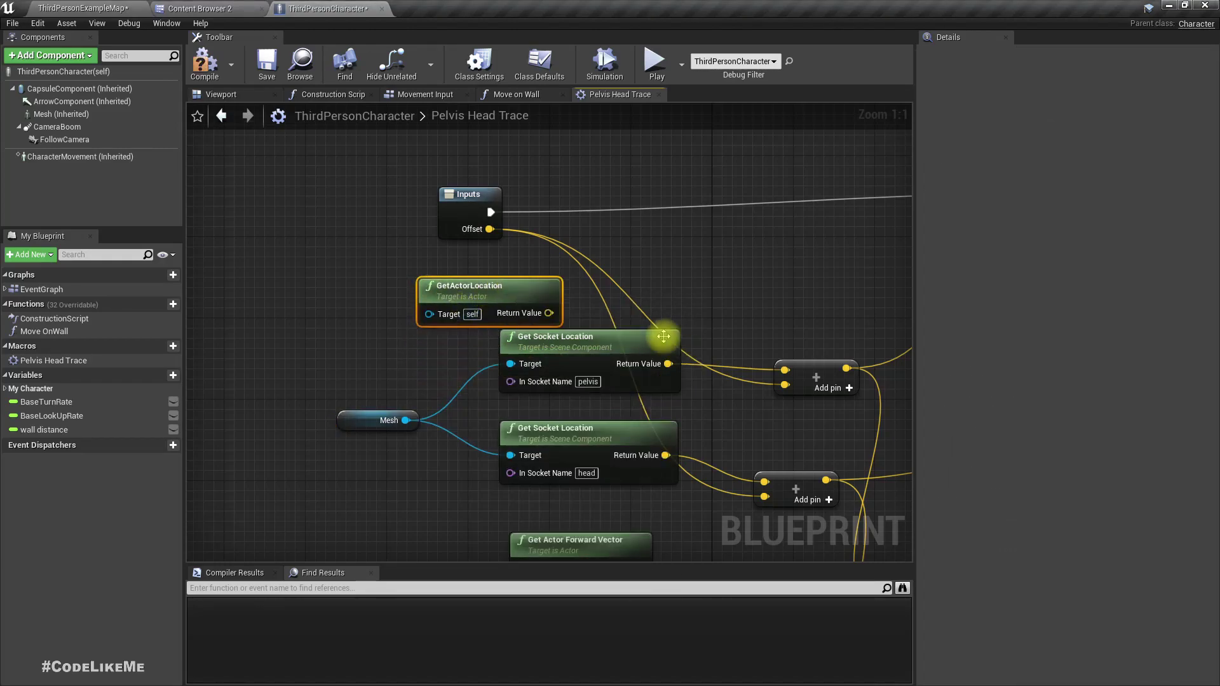
mouse_move(549, 312)
left_mouse_down()
mouse_move(789, 336)
mouse_move(789, 376)
left_mouse_up()
left_click_drag(531, 347, 501, 366)
left_click_drag(510, 297, 581, 298)
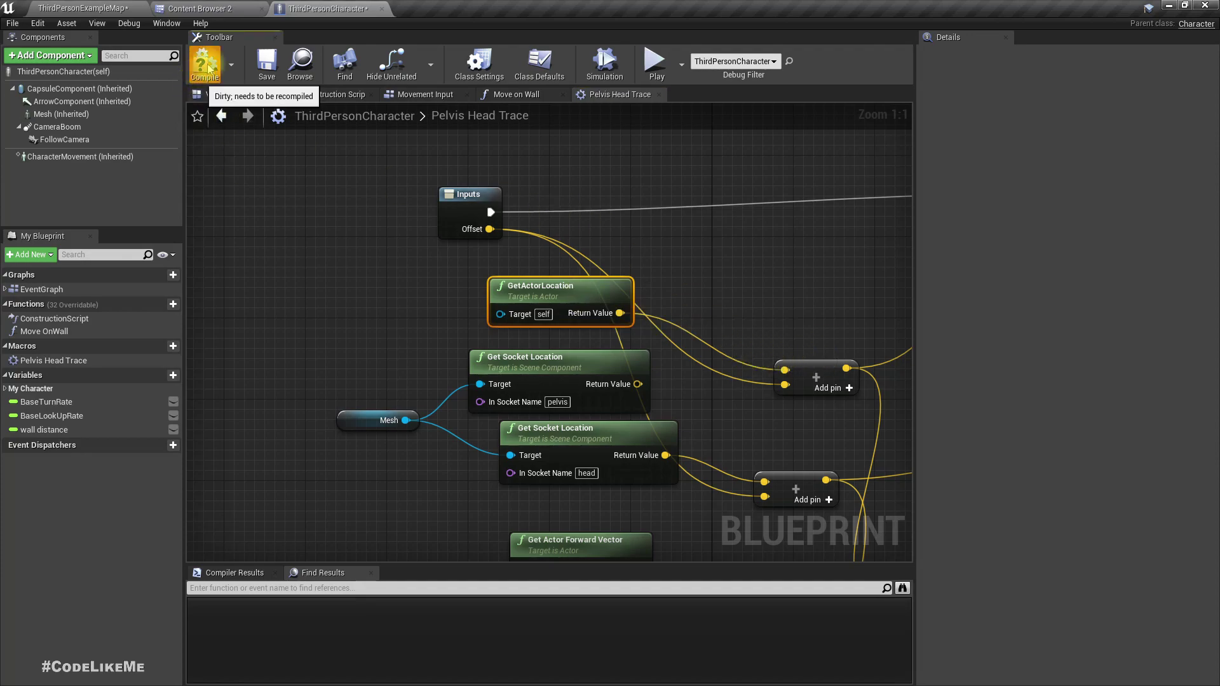
left_click(196, 77)
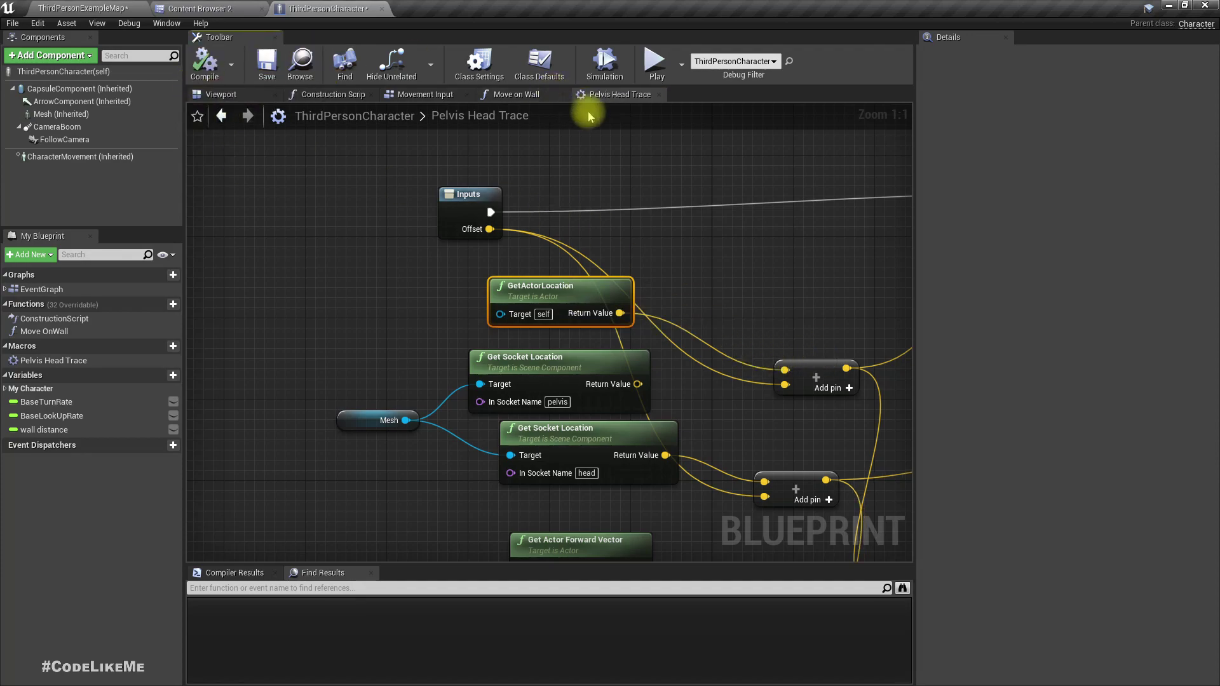
- Rename the macro to 'mid & Head Trace', recompile, and switch back to Move on Wall
left_click(67, 361)
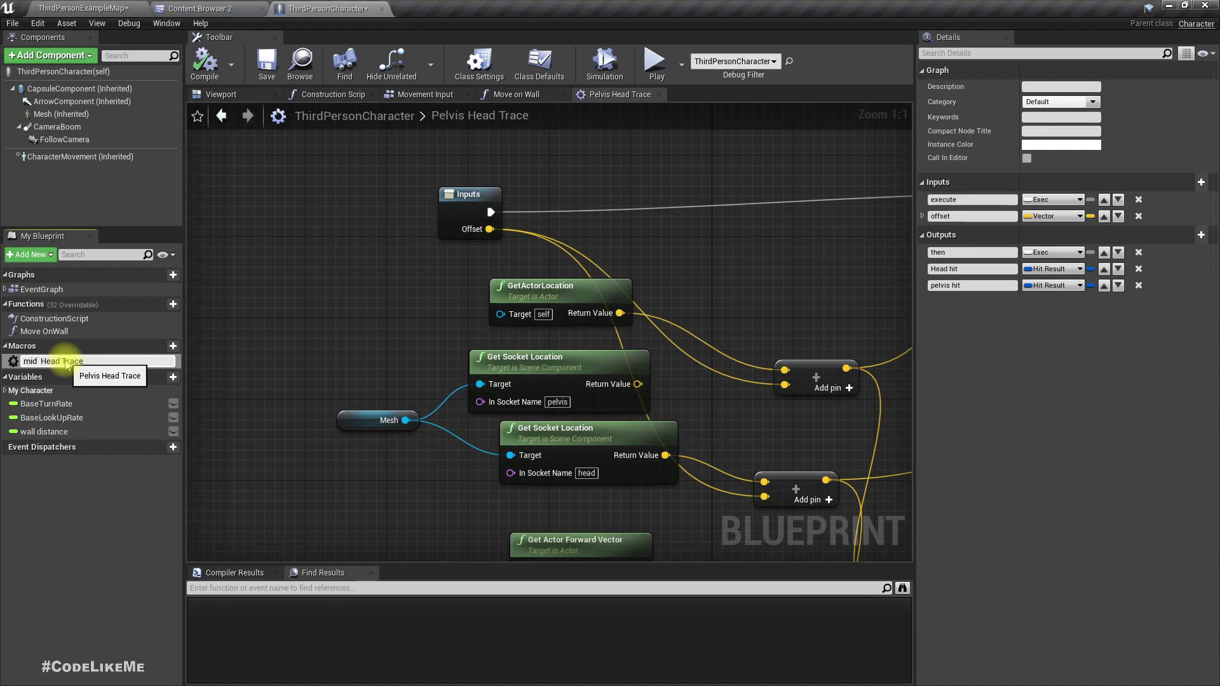
type("&")
key("Return")
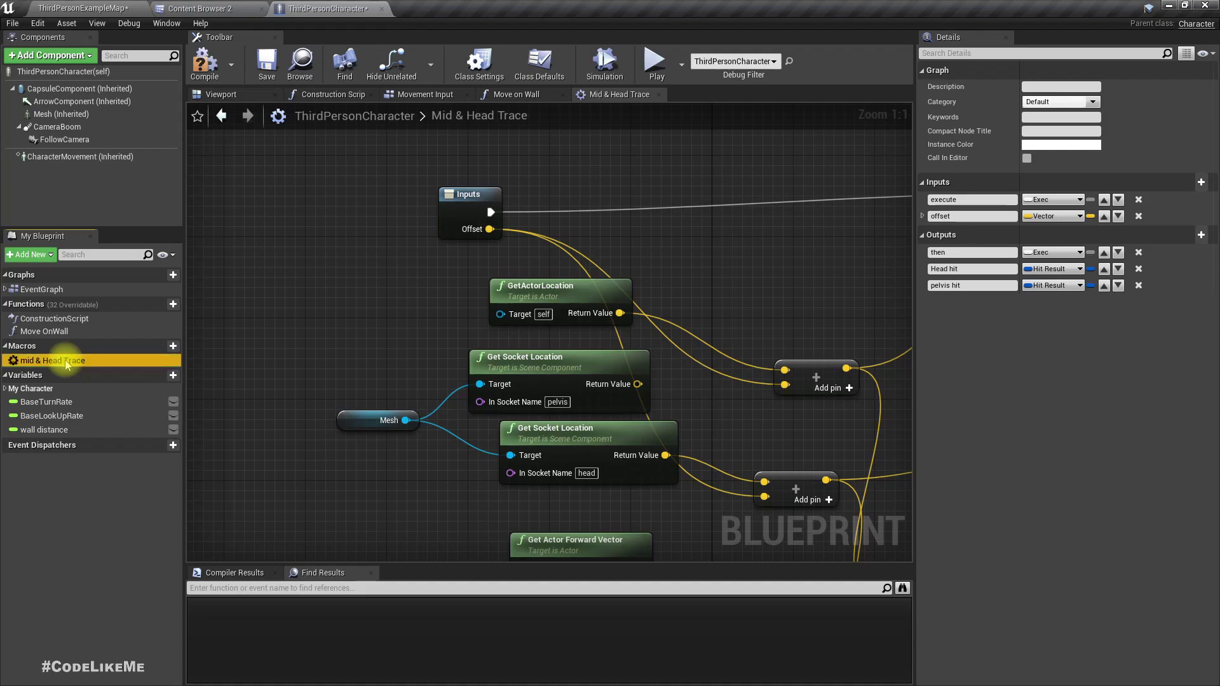
left_click(205, 63)
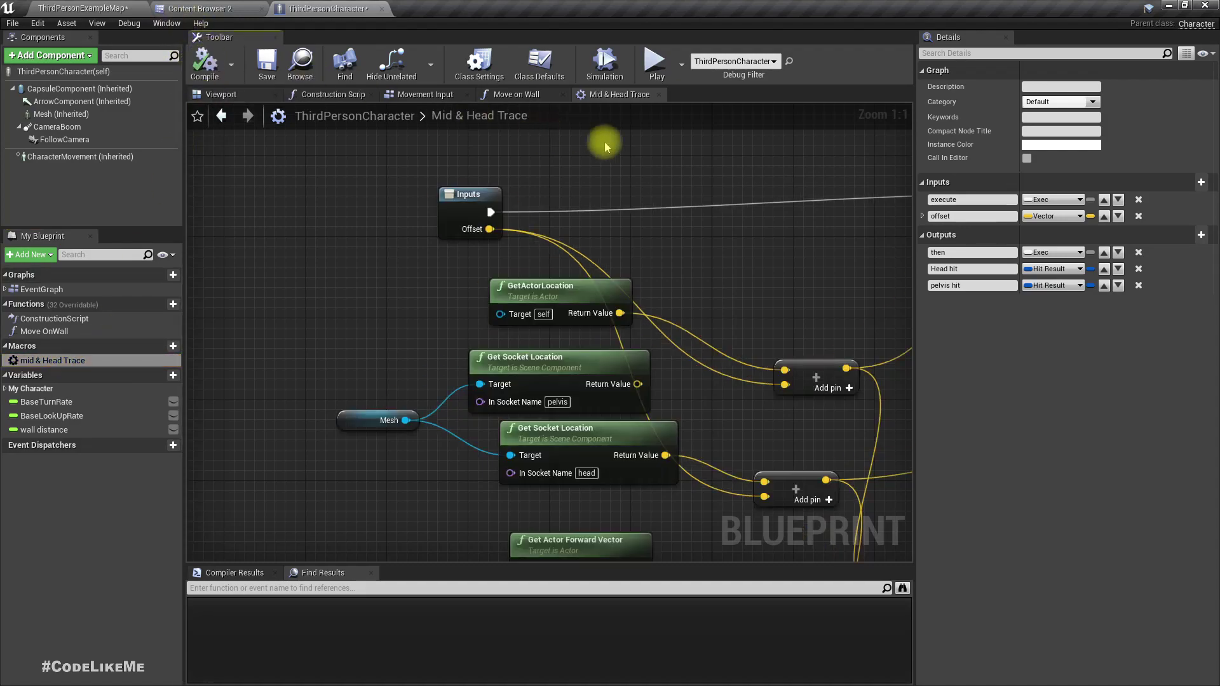
left_click(513, 94)
- Connect Get Unit Direction's Return Value Z into Add Movement Input's World Direction Z
right_click_drag(666, 235, 427, 193)
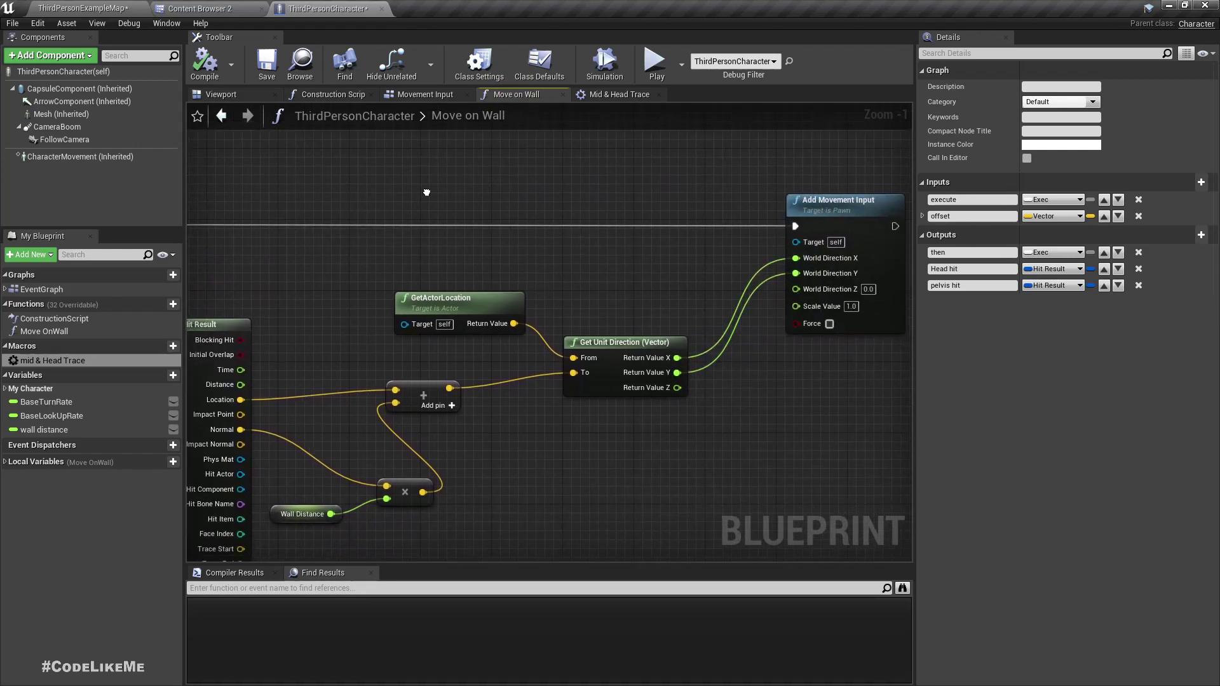
mouse_move(676, 358)
left_click_drag(675, 388, 797, 289)
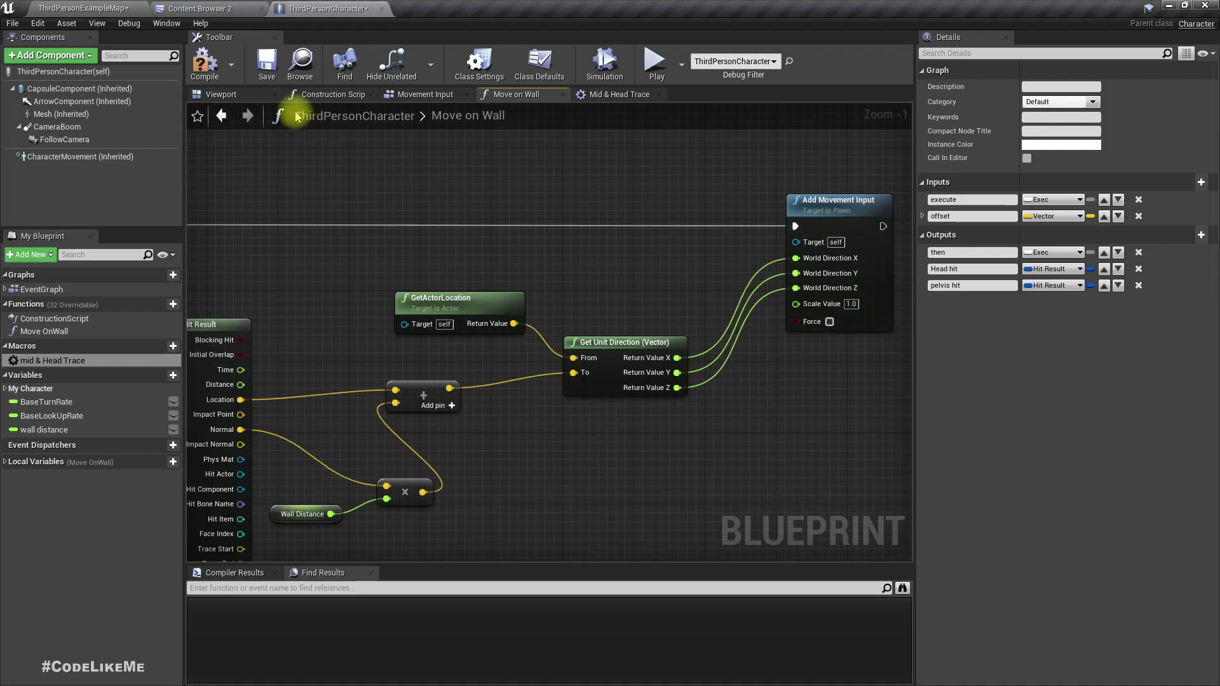
- Play the level, run to the wall, latch on and climb sideways then upward with WASD
left_click(57, 8)
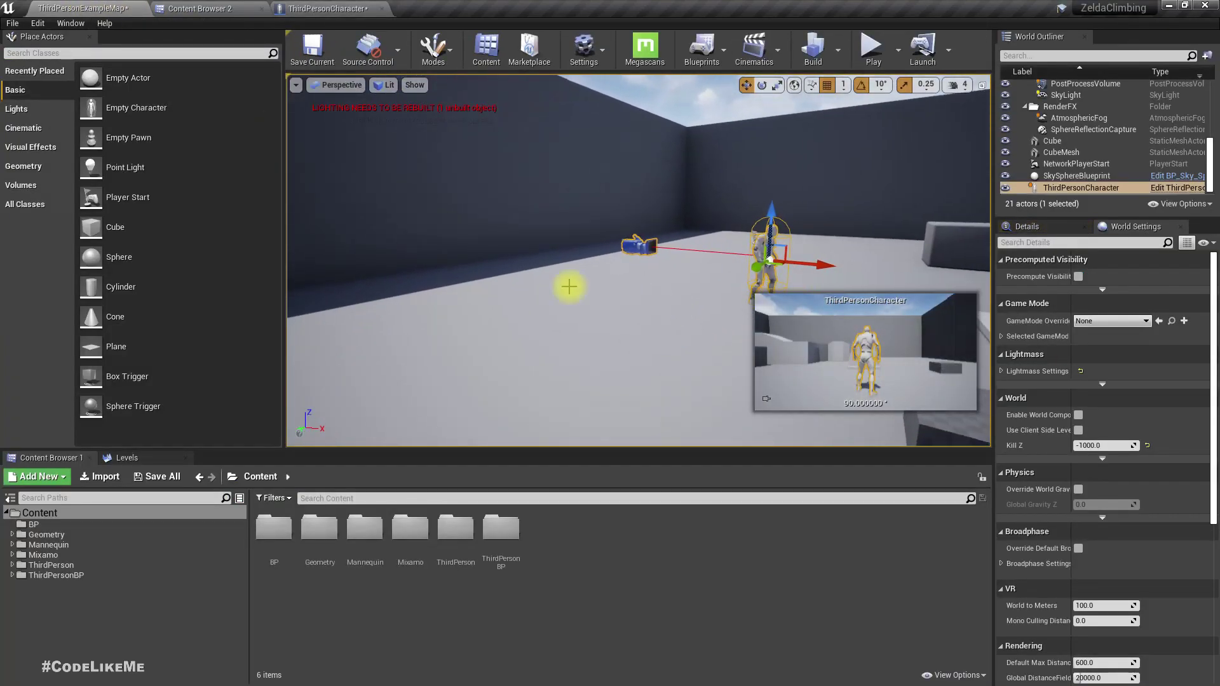
left_click(434, 282)
key("alt+p")
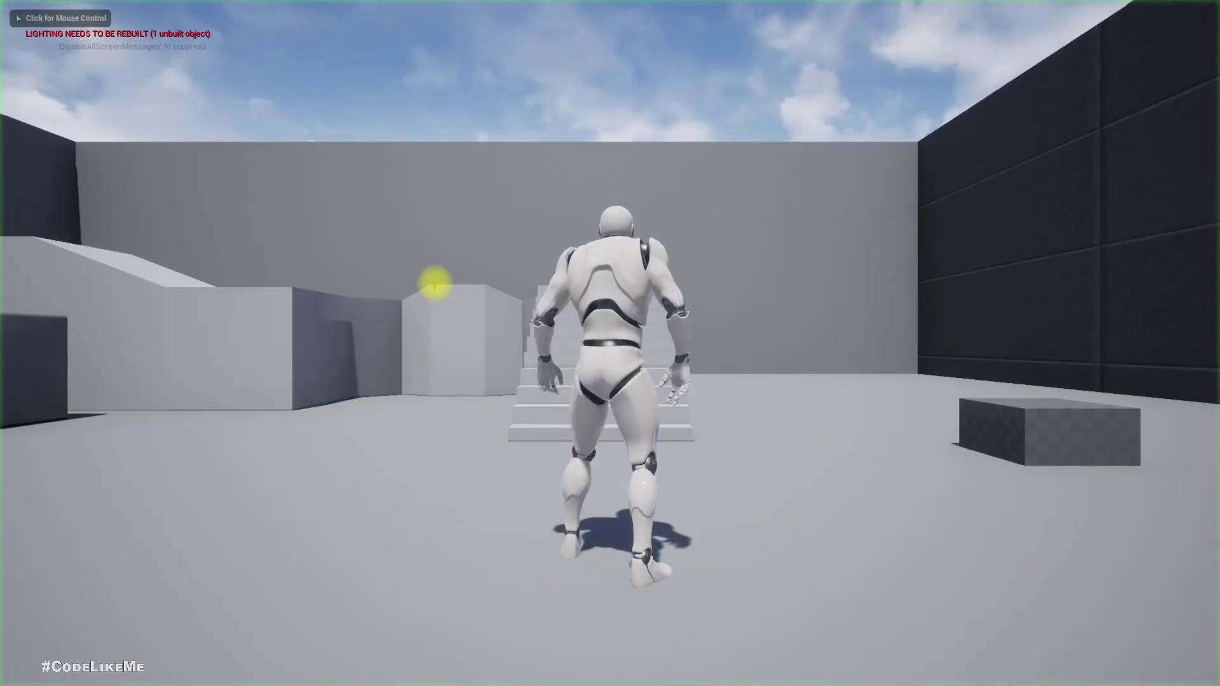
key("w")
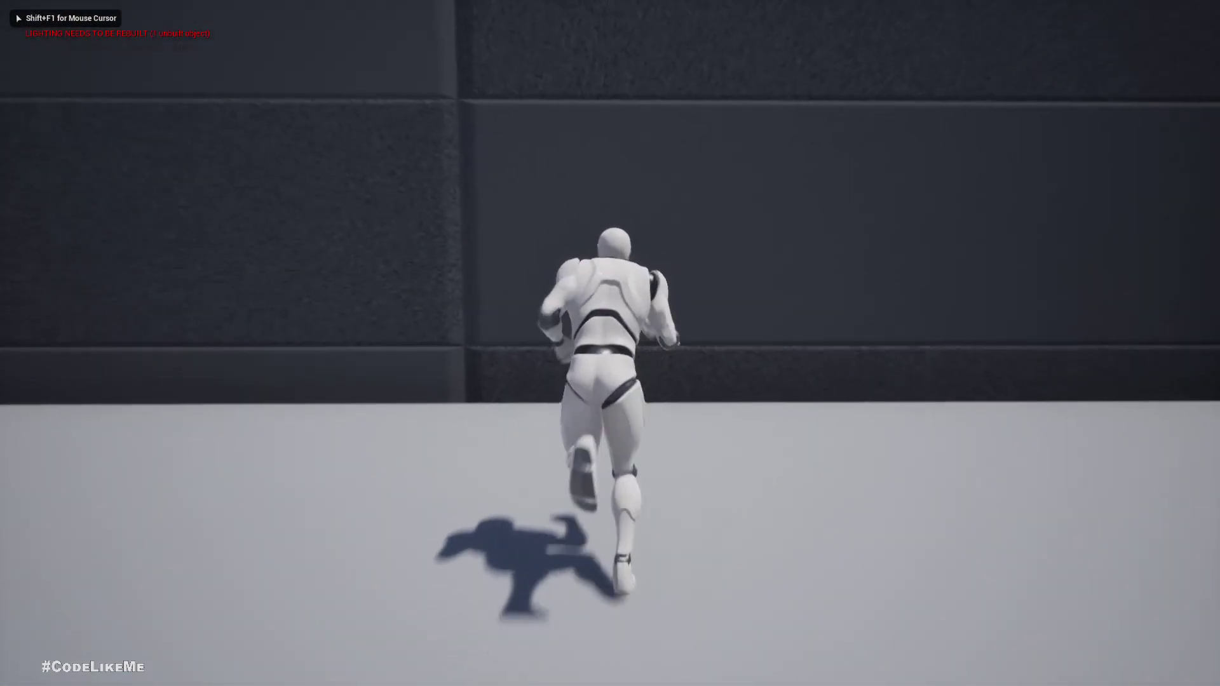
key("space")
key("d")
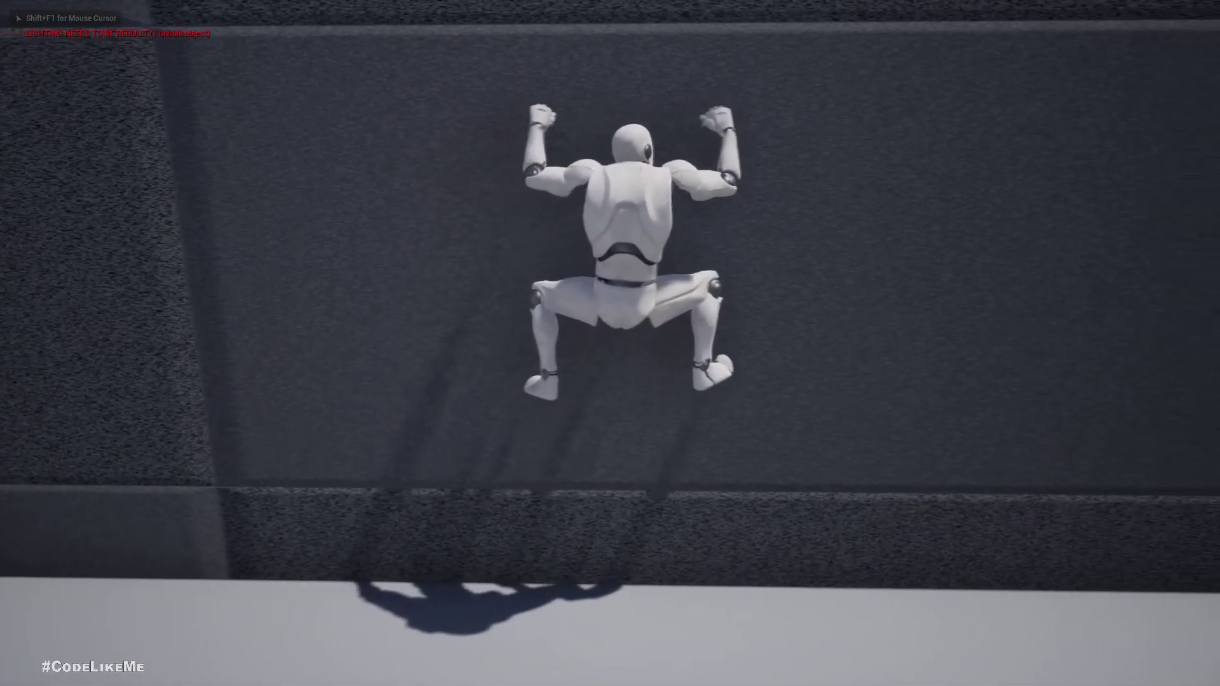
key("a")
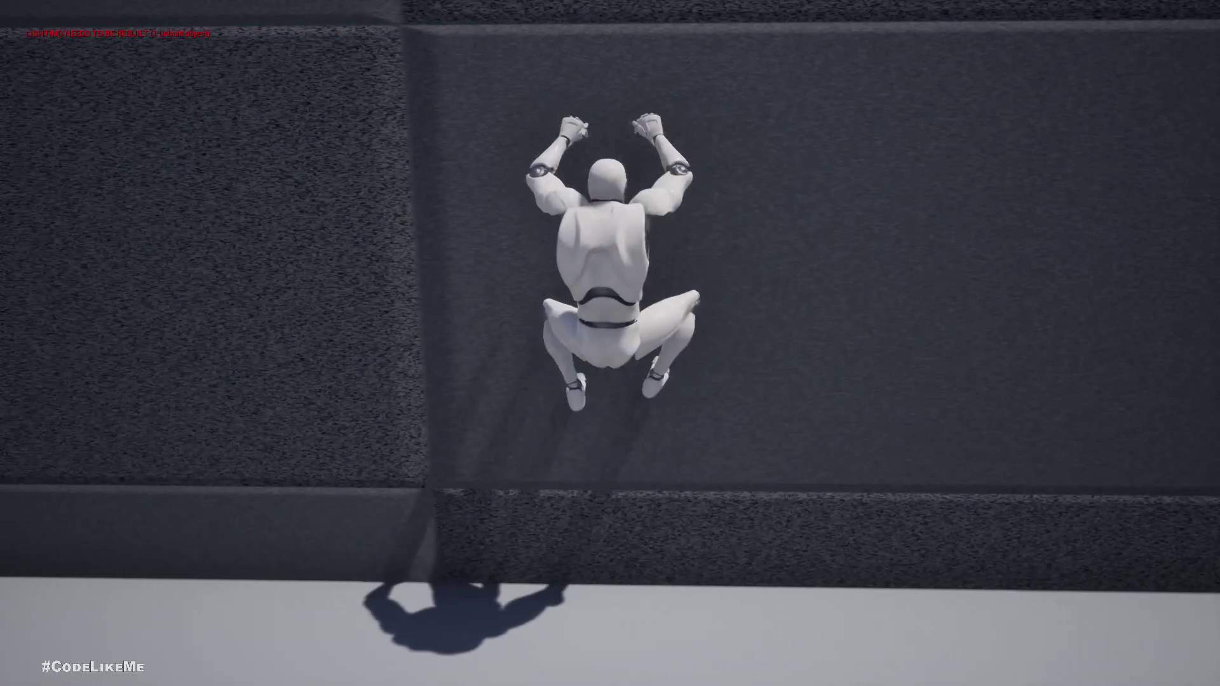
key("d")
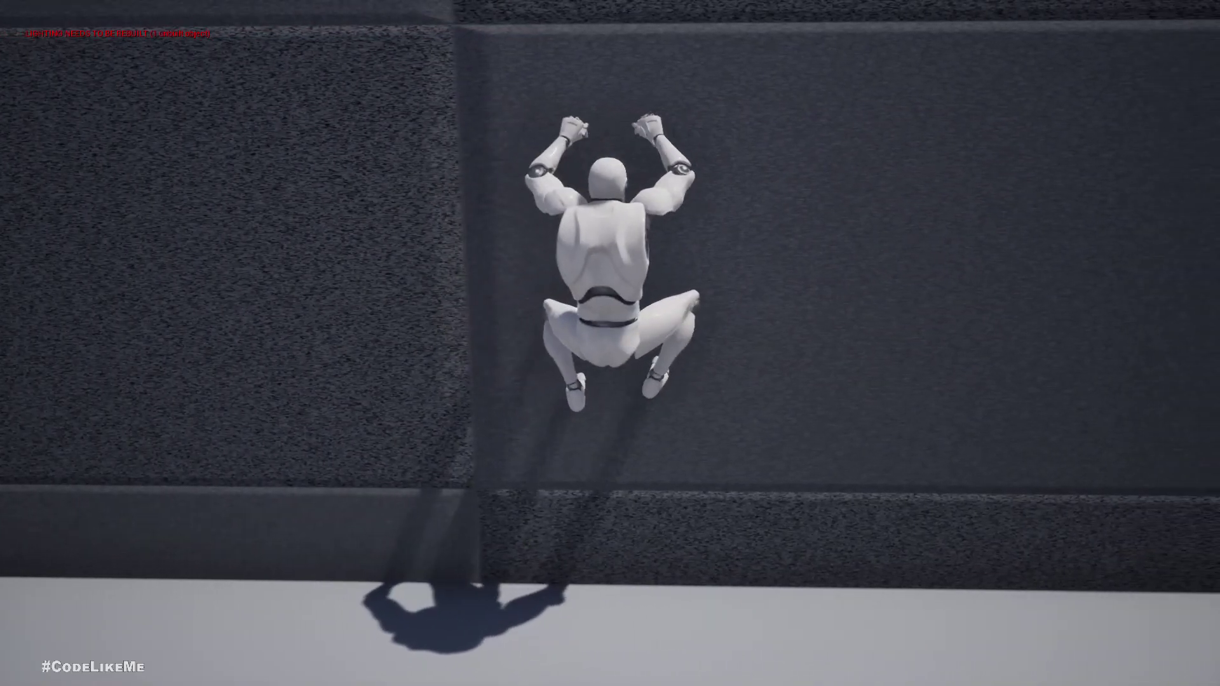
key("w")
key("w")
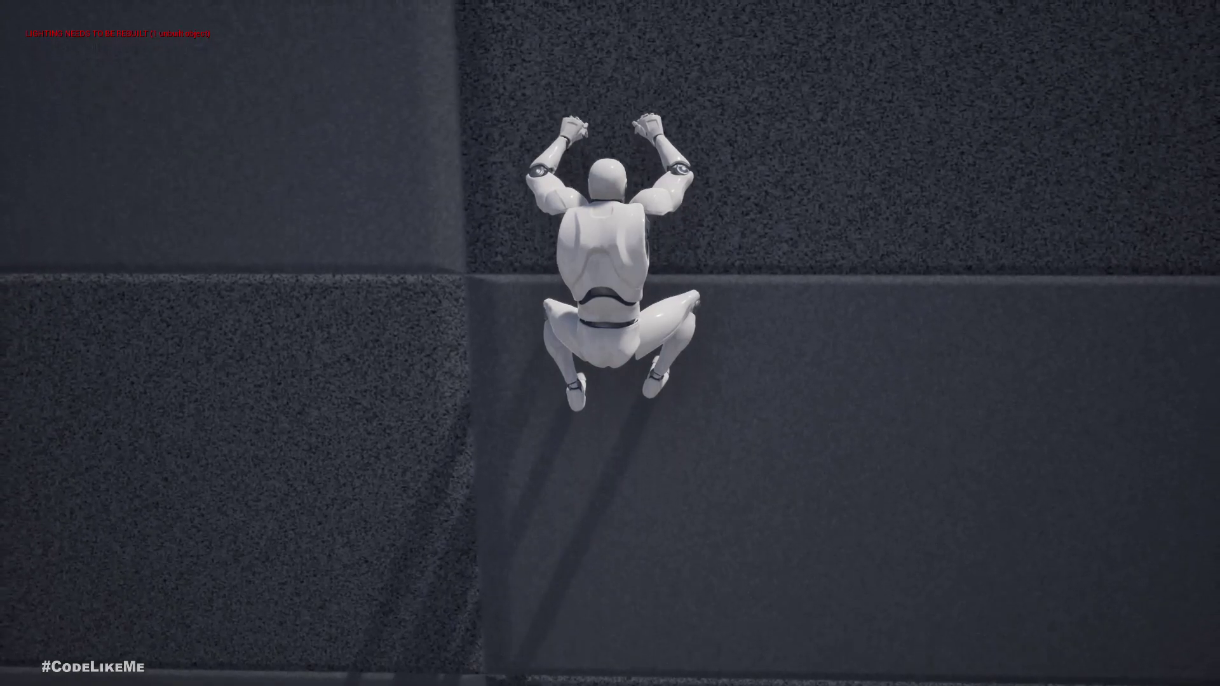
key("w")
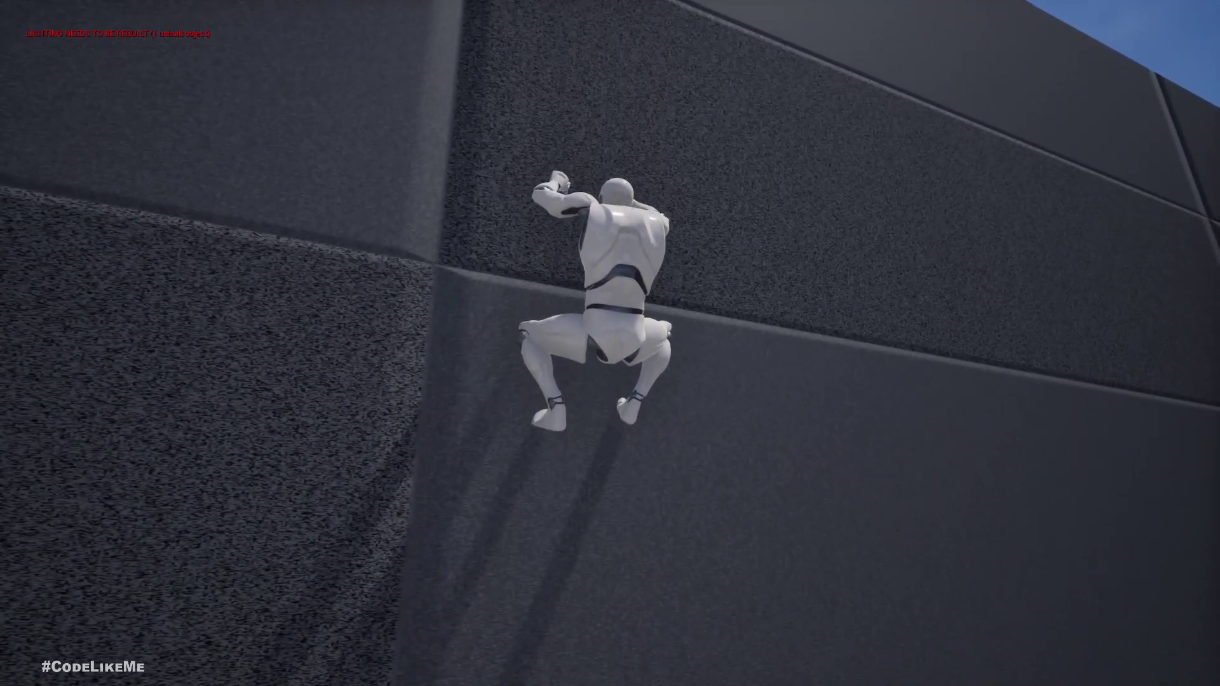
- Stop the play session and save the current map
key("Escape")
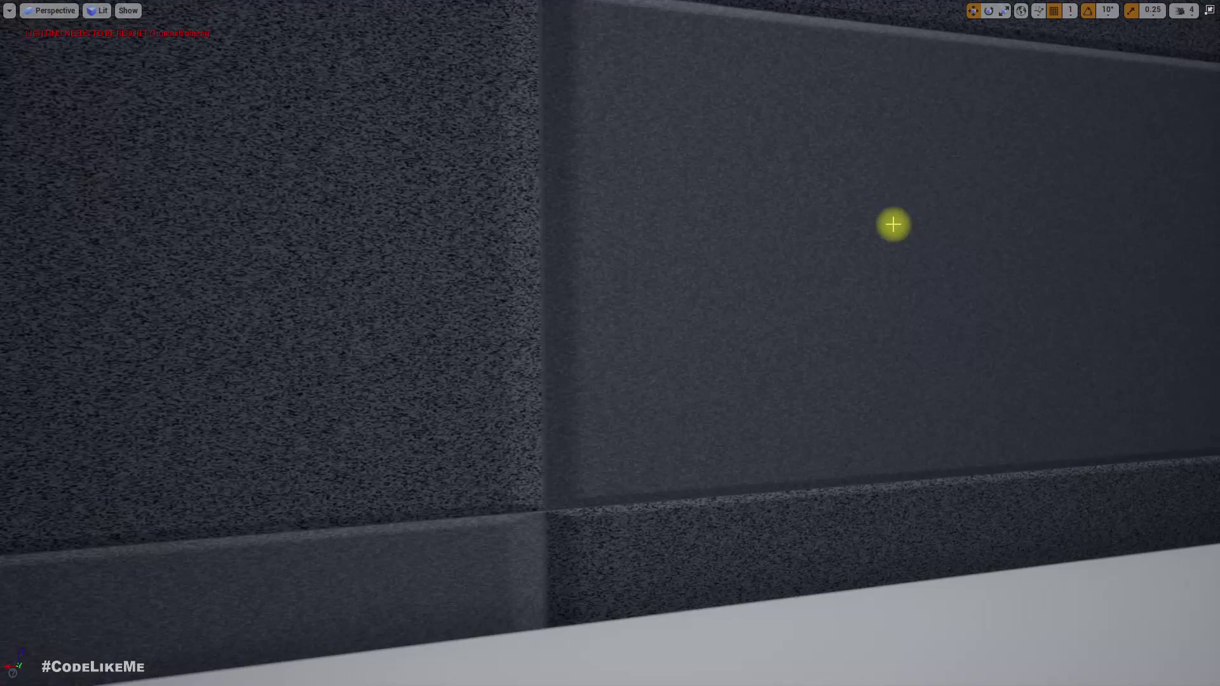
key("F11")
key("ctrl+s")
- From the character's mesh, browse to Mannequin animations and open ThirdPerson_AnimBP
left_click(325, 9)
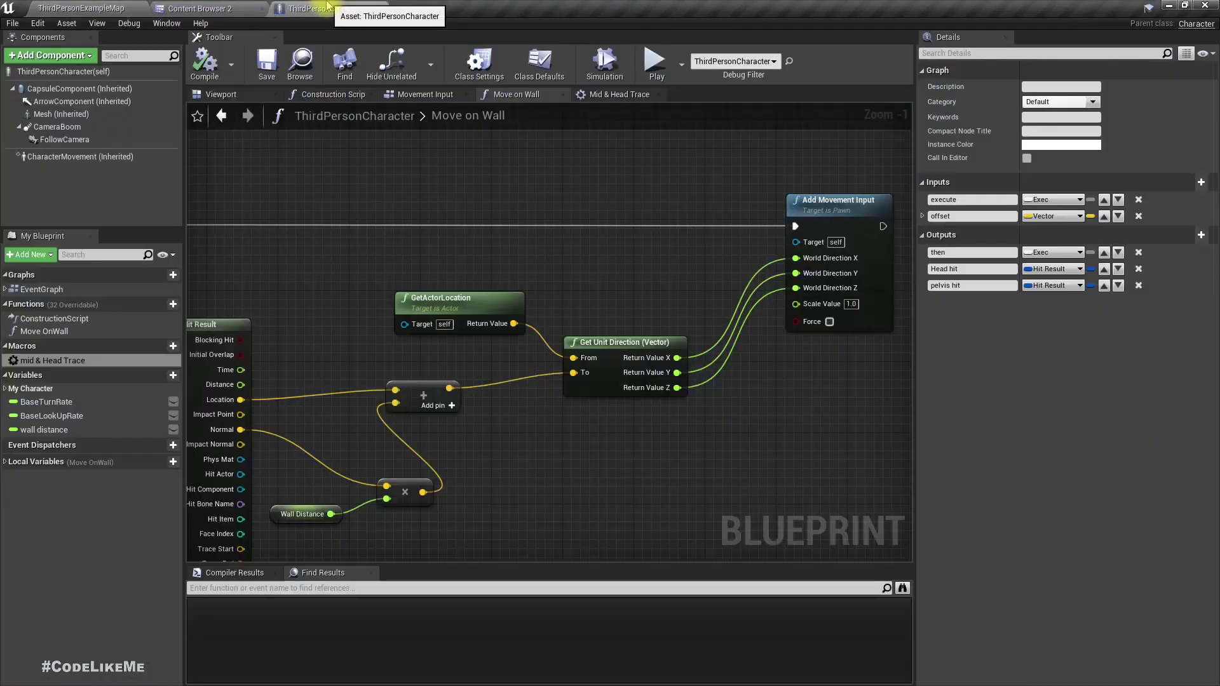
left_click(60, 113)
left_click(1158, 302)
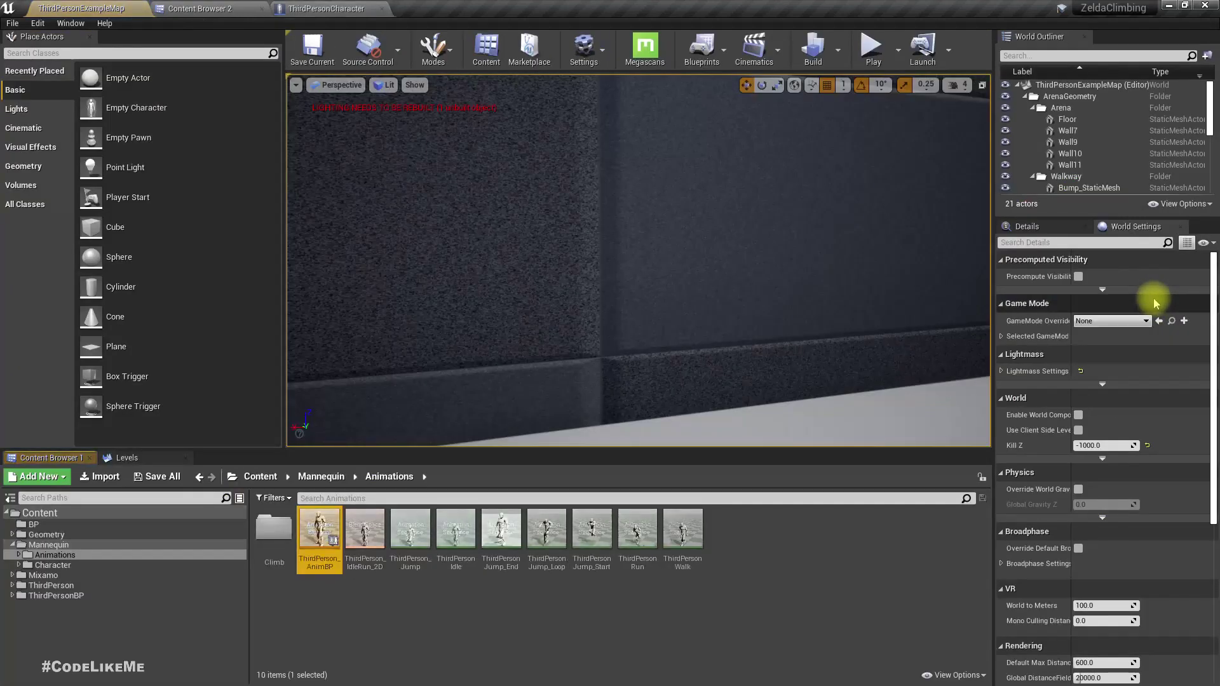
double_click(319, 531)
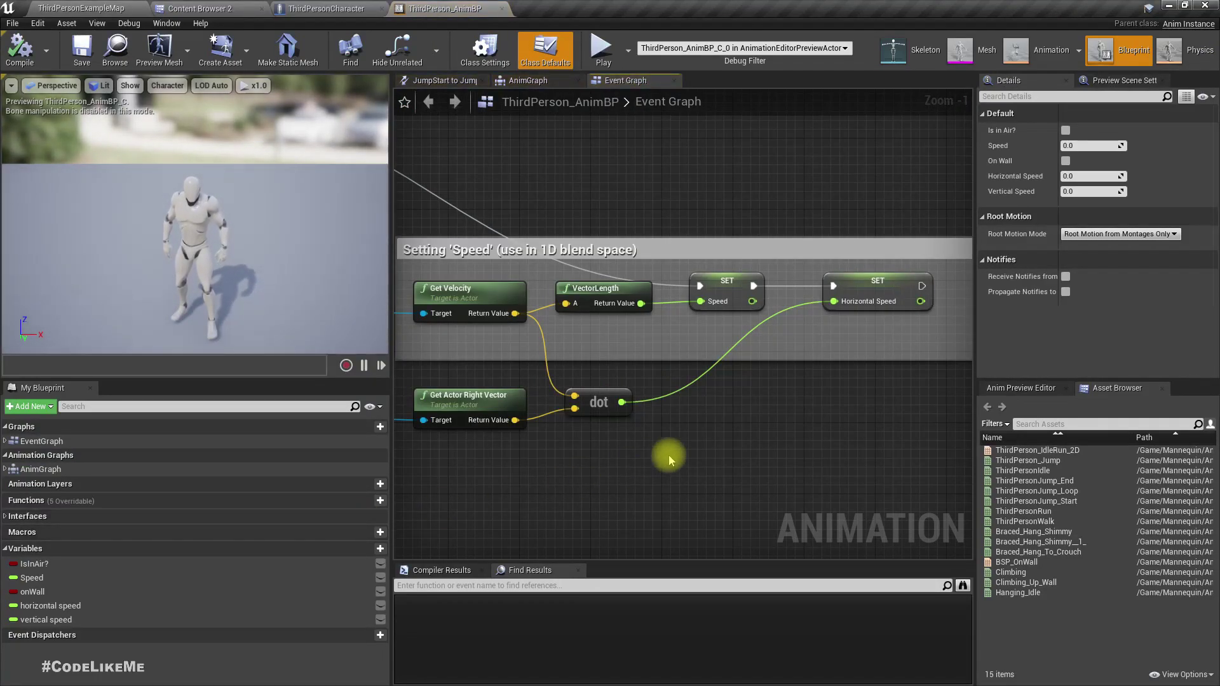
scroll(664, 441, "down", 2)
scroll(636, 425, "up", 2)
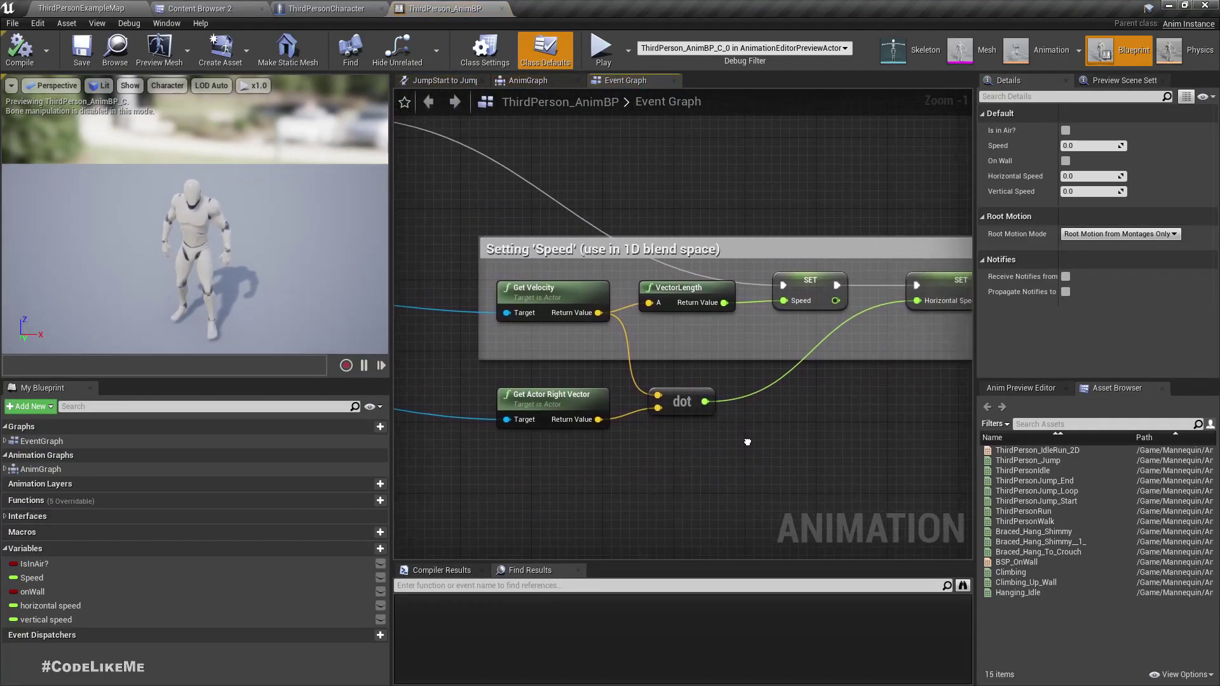
- In the Setting Speed section, wire Get Velocity toward a new node for Horizontal Speed
mouse_move(636, 425)
right_mouse_down()
mouse_move(669, 436)
mouse_move(657, 443)
right_mouse_up()
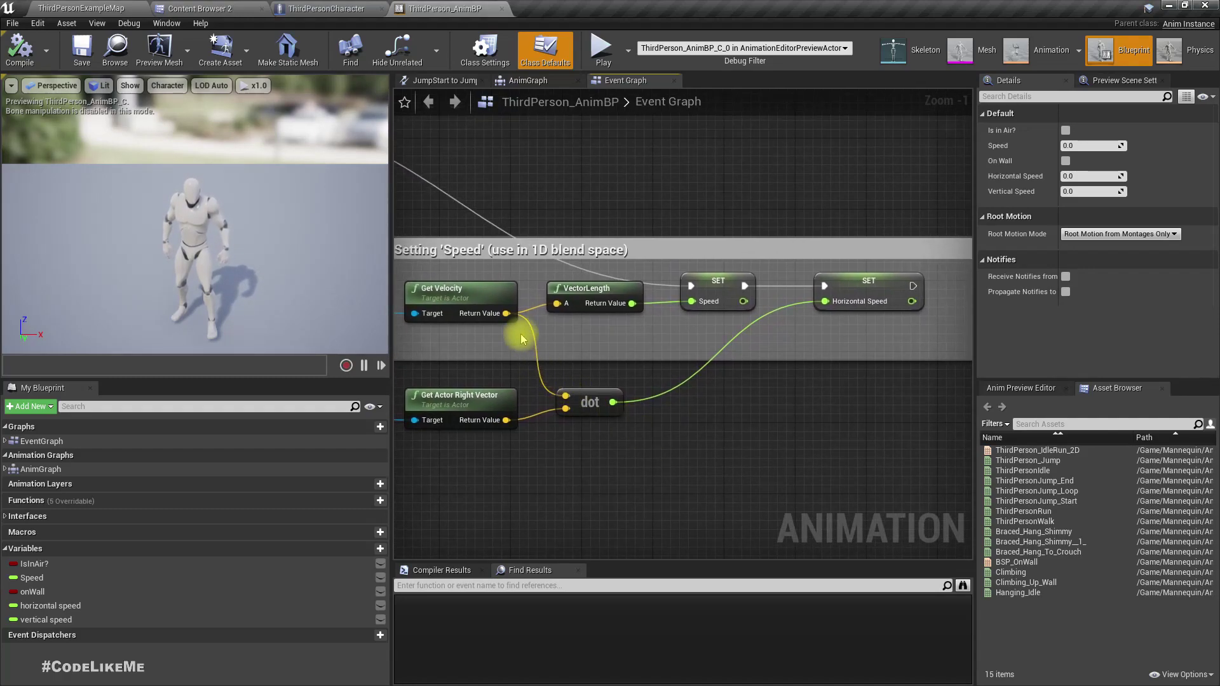
left_click_drag(506, 314, 558, 443)
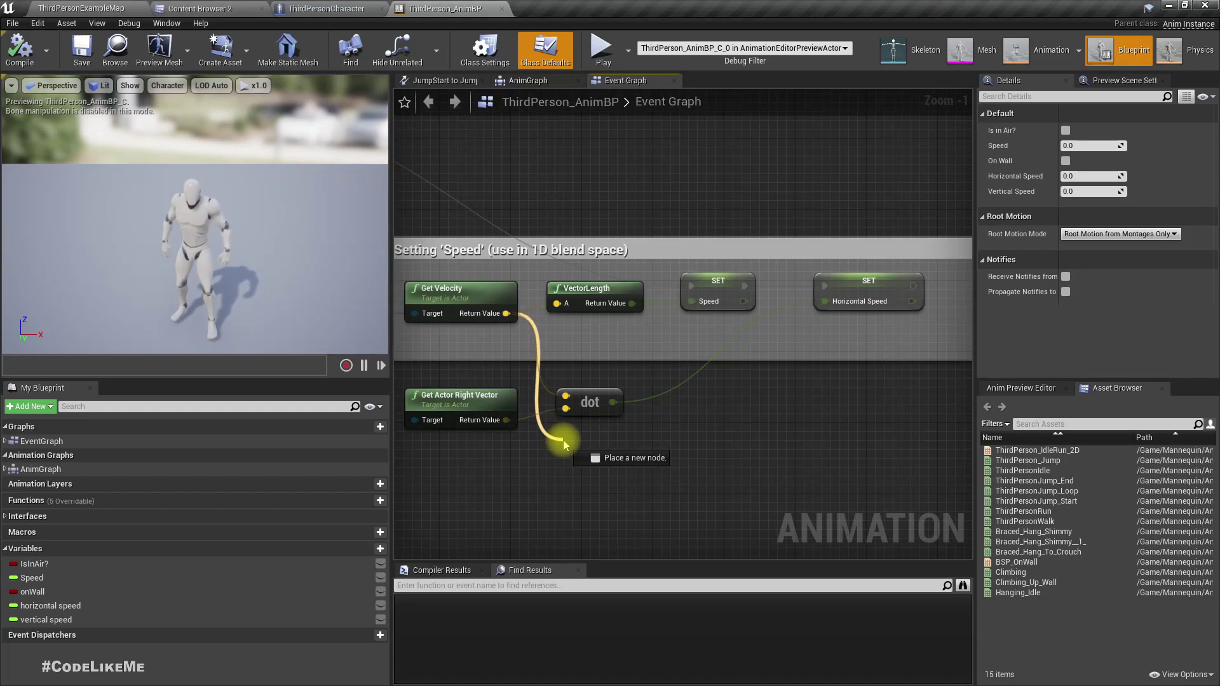
left_click_drag(564, 443, 564, 444)
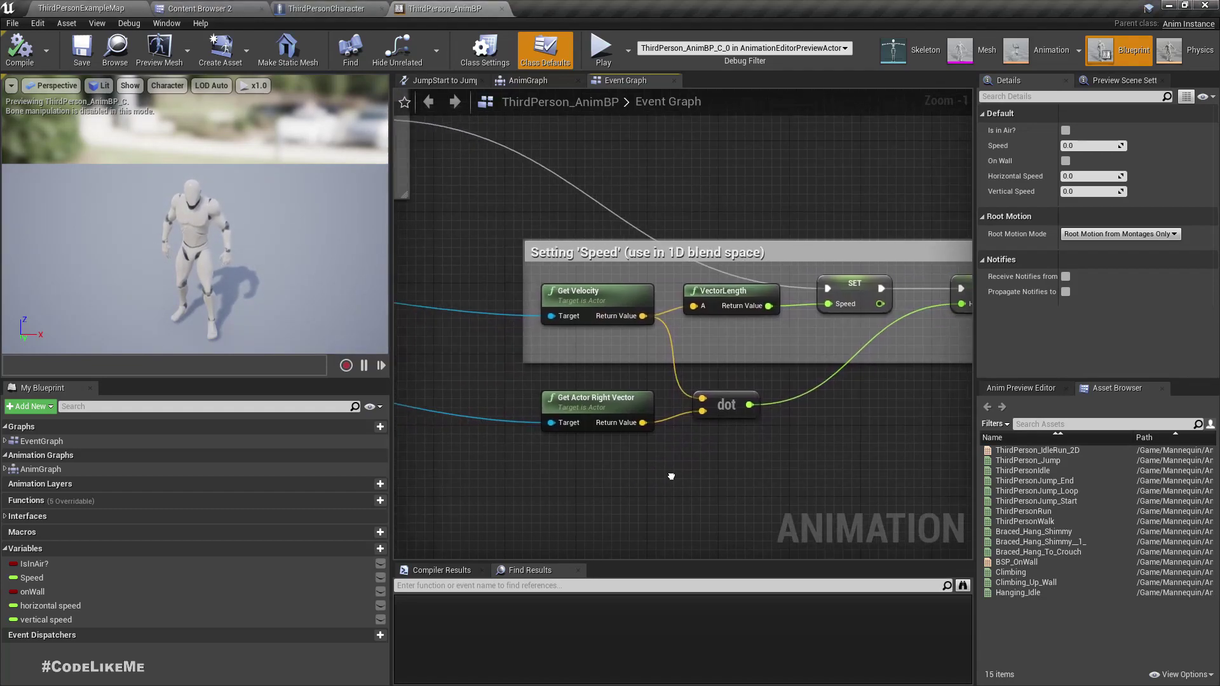
mouse_move(667, 439)
right_mouse_down()
mouse_move(710, 474)
mouse_move(653, 371)
right_mouse_up()
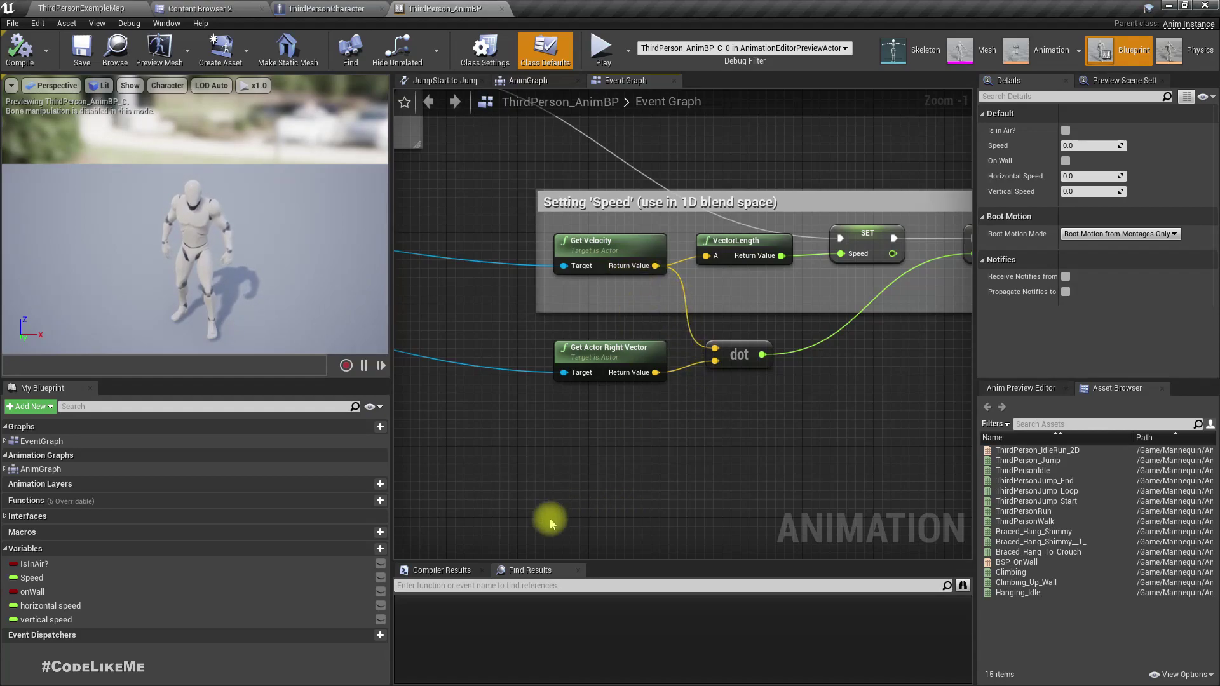
scroll(534, 478, "down", 1)
scroll(583, 463, "down", 1)
scroll(620, 449, "down", 1)
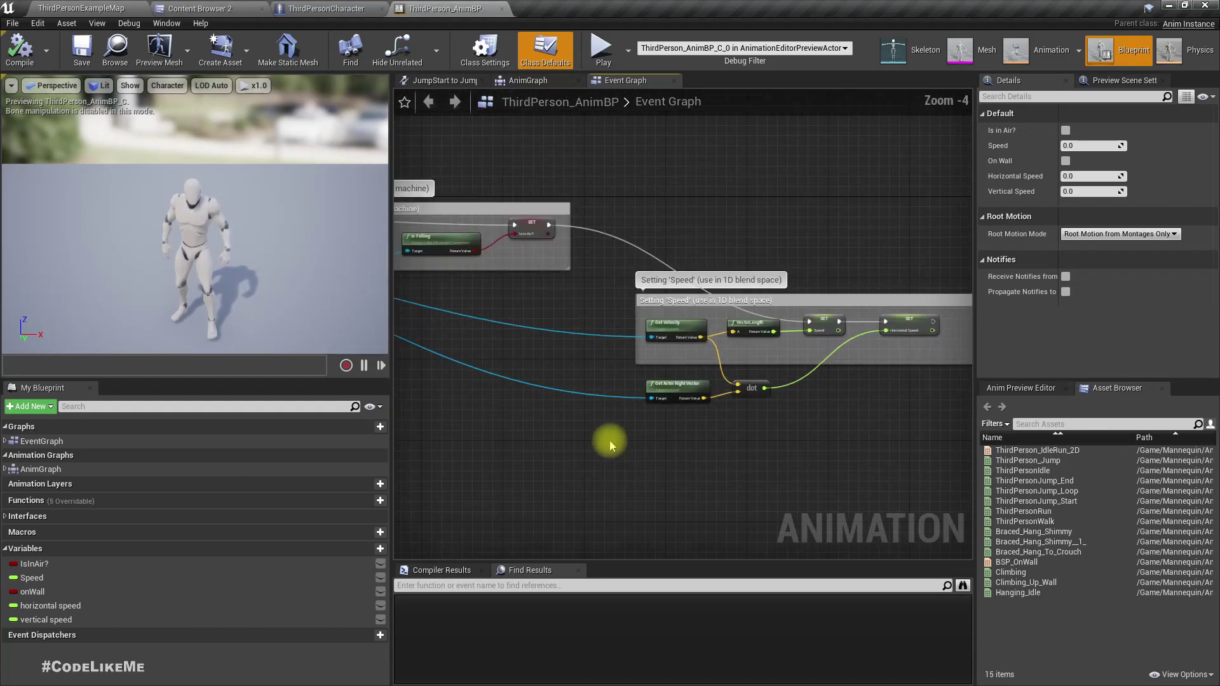
- Add a Get Actor Up Vector node from Get Pawn Owner, placed under Get Actor Right Vector
right_click_drag(607, 439, 921, 415)
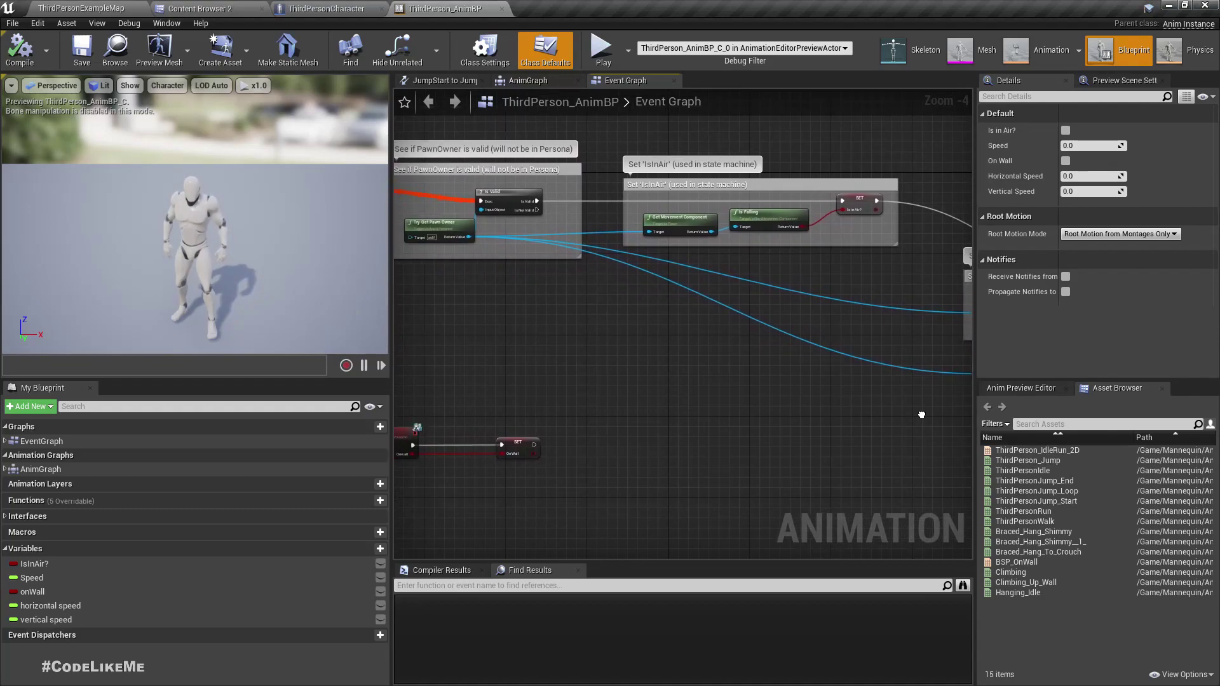
scroll(474, 279, "up", 2)
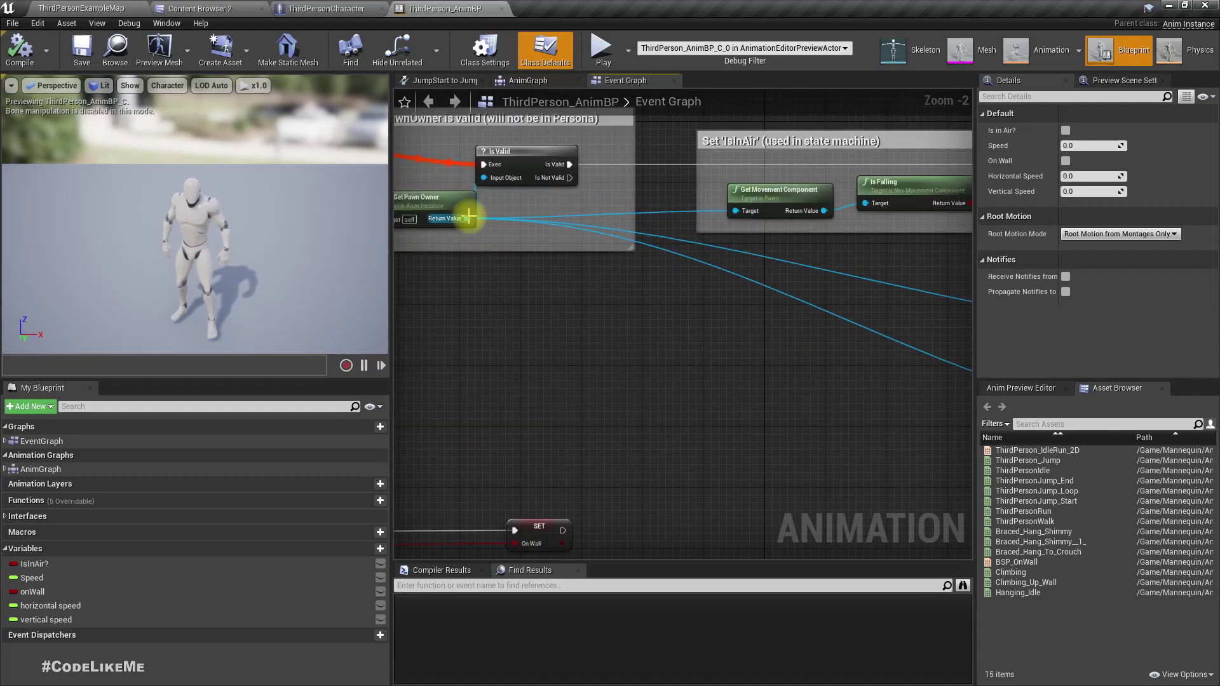
left_click_drag(468, 217, 824, 463)
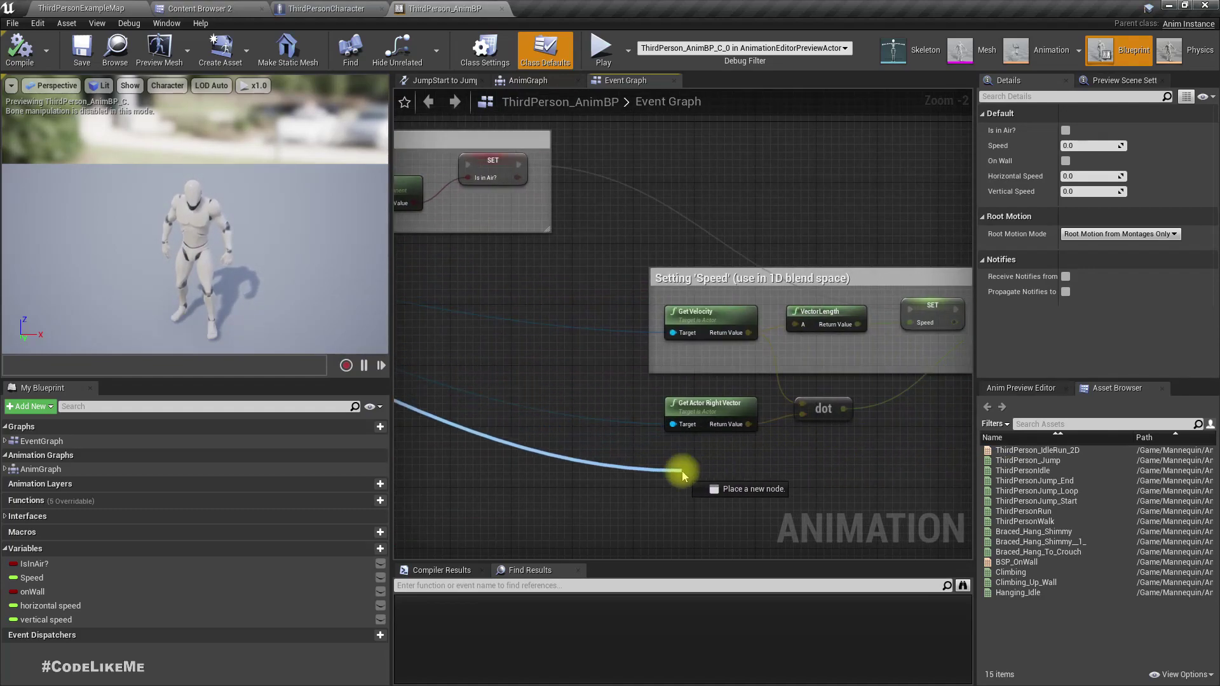
left_click_drag(659, 473, 657, 472)
type("actor")
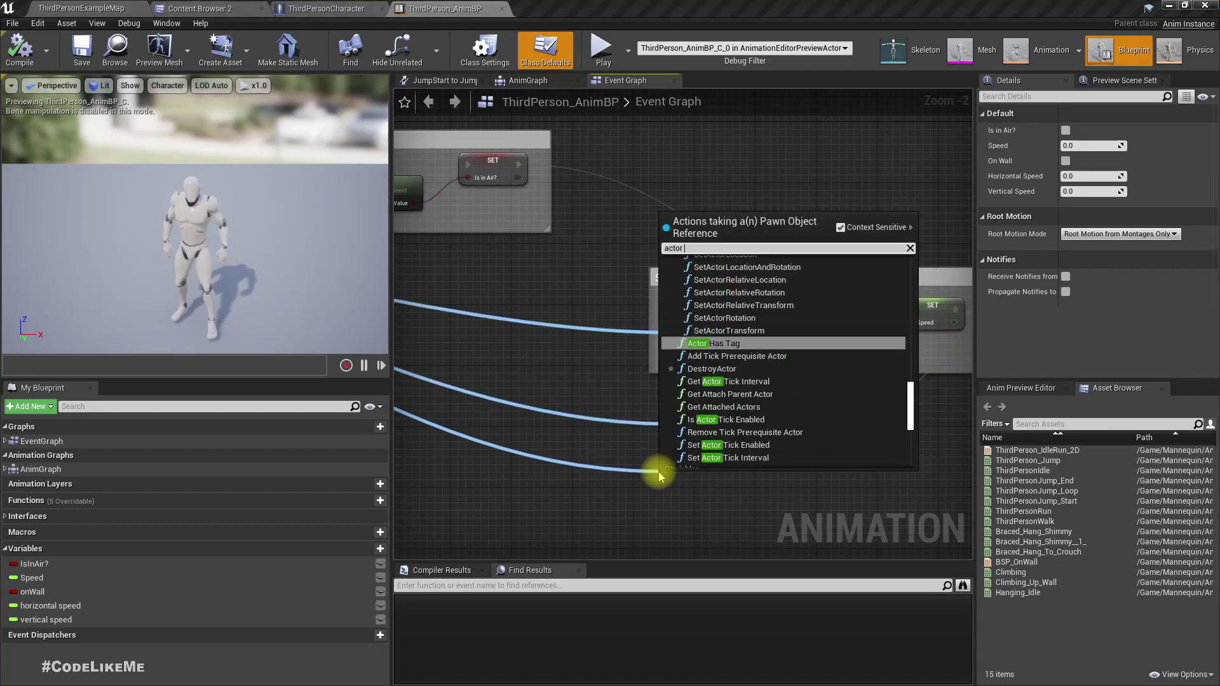
type(" up")
key("Return")
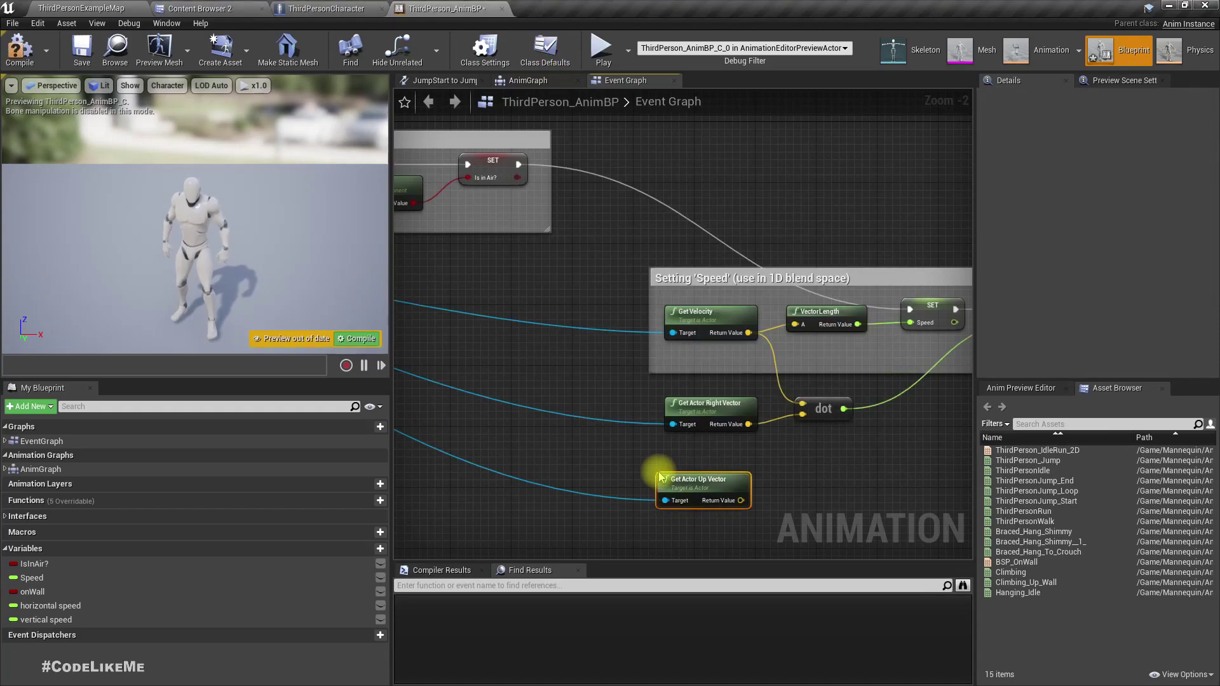
left_click_drag(708, 487, 715, 464)
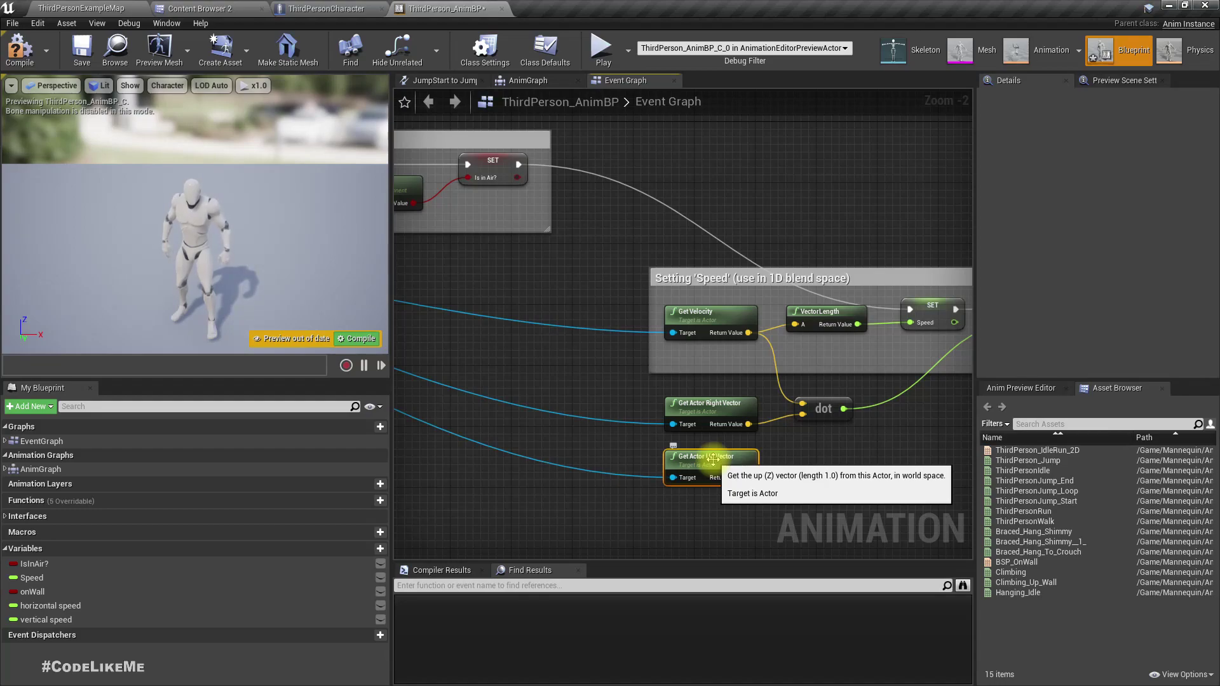
- Add a Dot node fed by velocity and the actor up vector, widening the Speed comment box
right_click_drag(731, 462, 590, 403)
left_click_drag(606, 274, 647, 385)
type("dot")
key("Return")
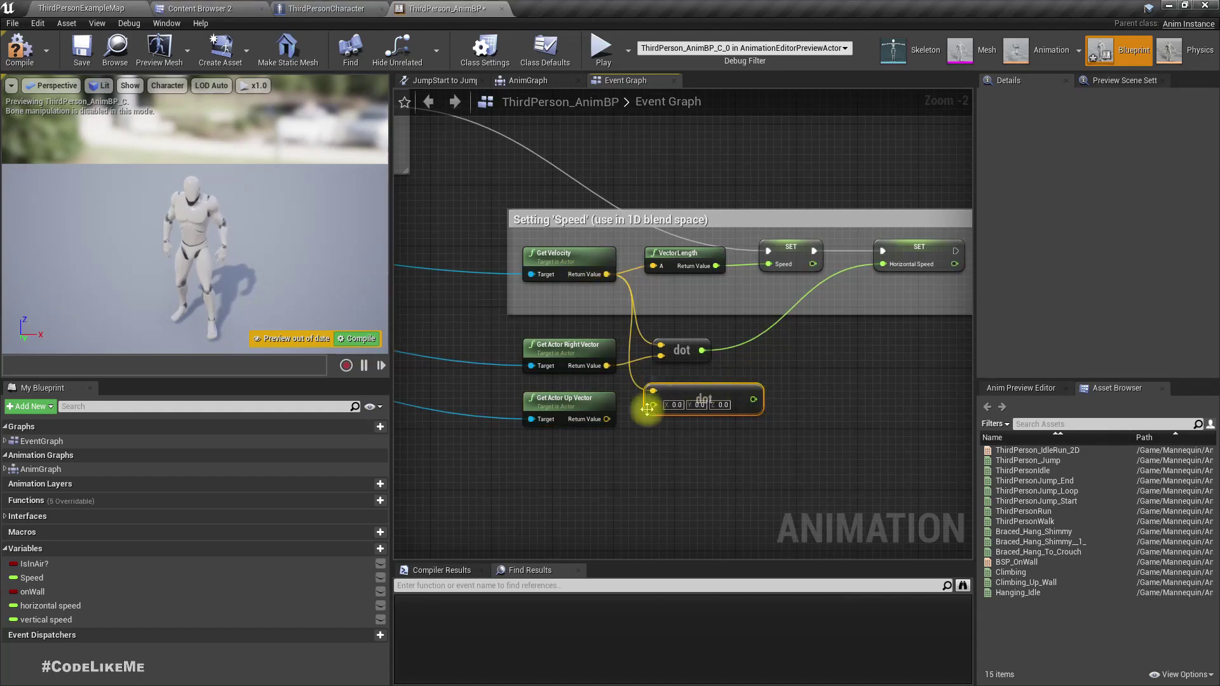
mouse_move(647, 408)
left_mouse_down()
mouse_move(624, 423)
mouse_move(654, 407)
left_mouse_up()
right_click_drag(795, 436, 592, 497)
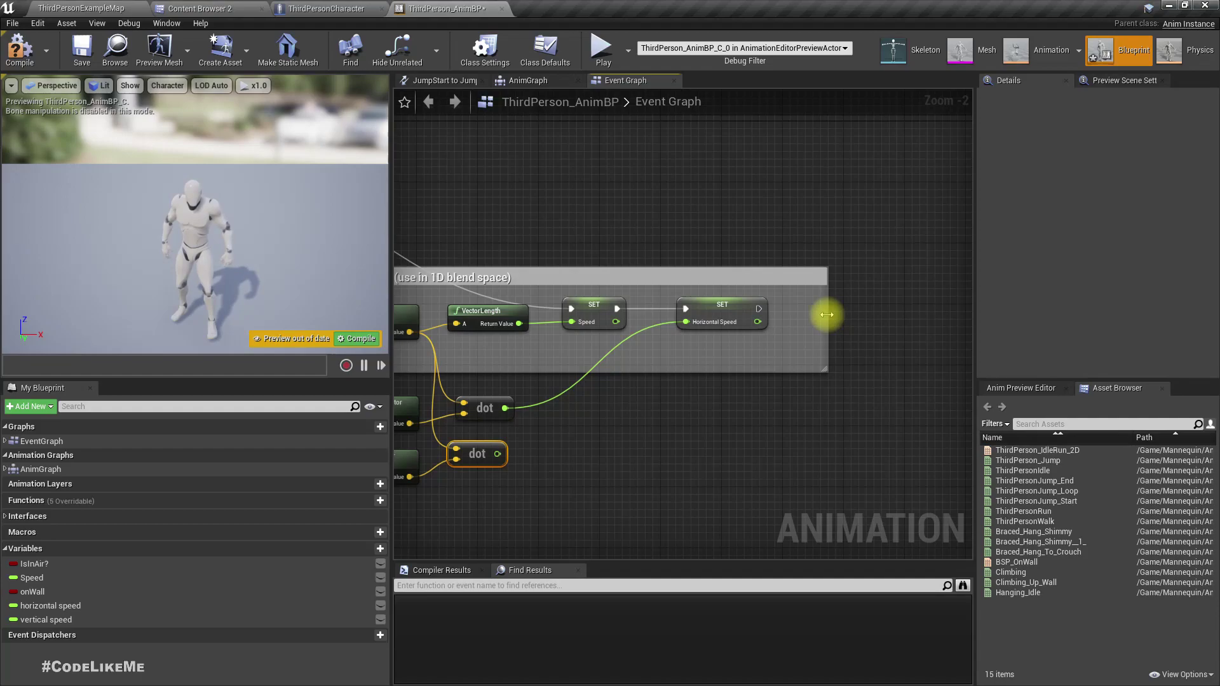
left_click_drag(827, 327, 1044, 324)
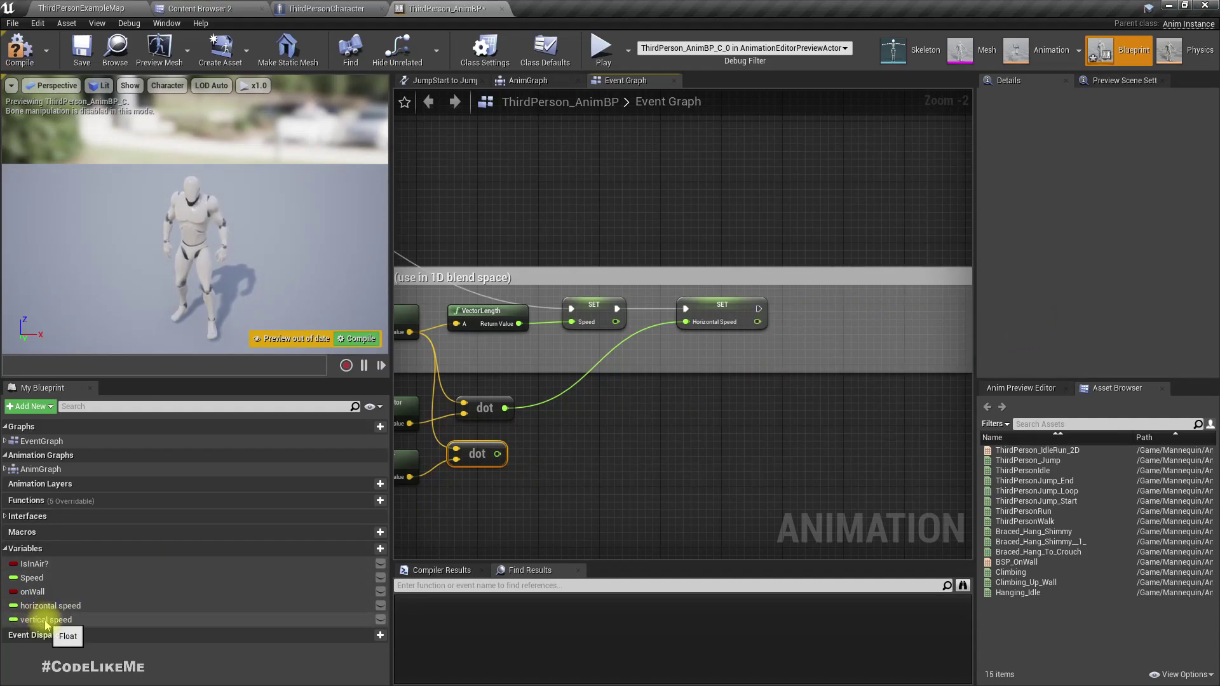
- Set Vertical Speed from the new dot result, executed after SET Horizontal Speed
left_click_drag(45, 622, 841, 370)
left_click_drag(849, 310, 759, 312, "alt")
mouse_move(853, 323)
left_mouse_down()
mouse_move(533, 464)
mouse_move(497, 454)
left_mouse_up()
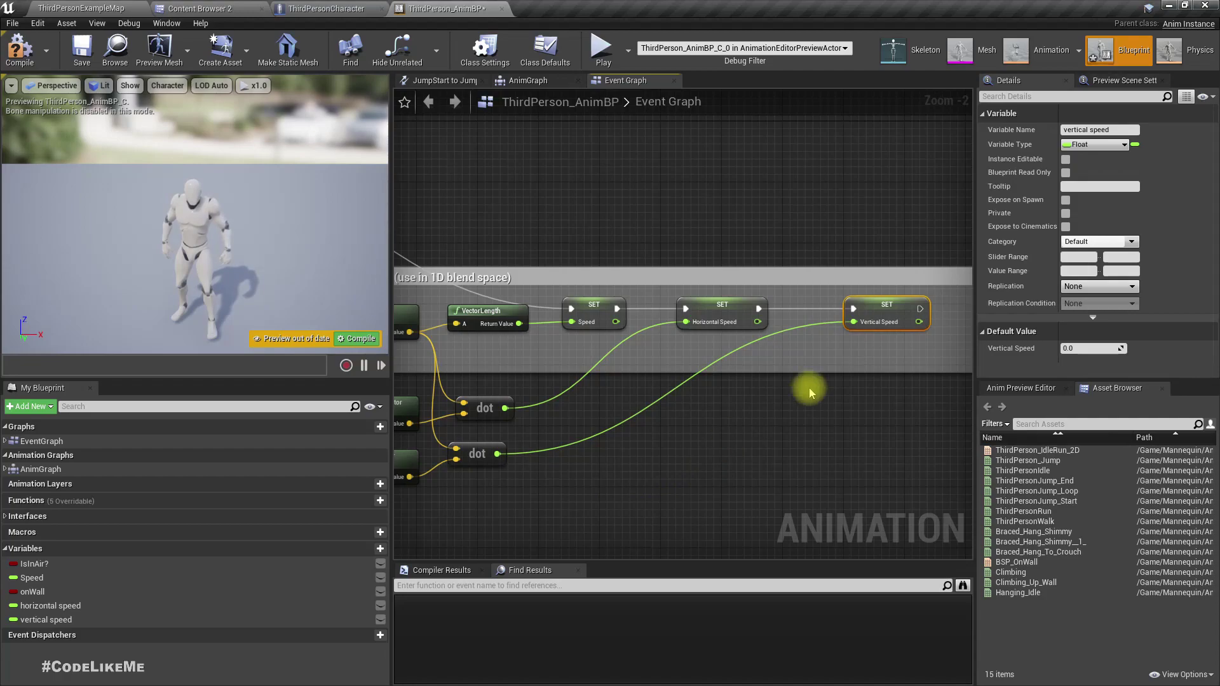
- Compile the animation blueprint and return to the level
left_click(525, 82)
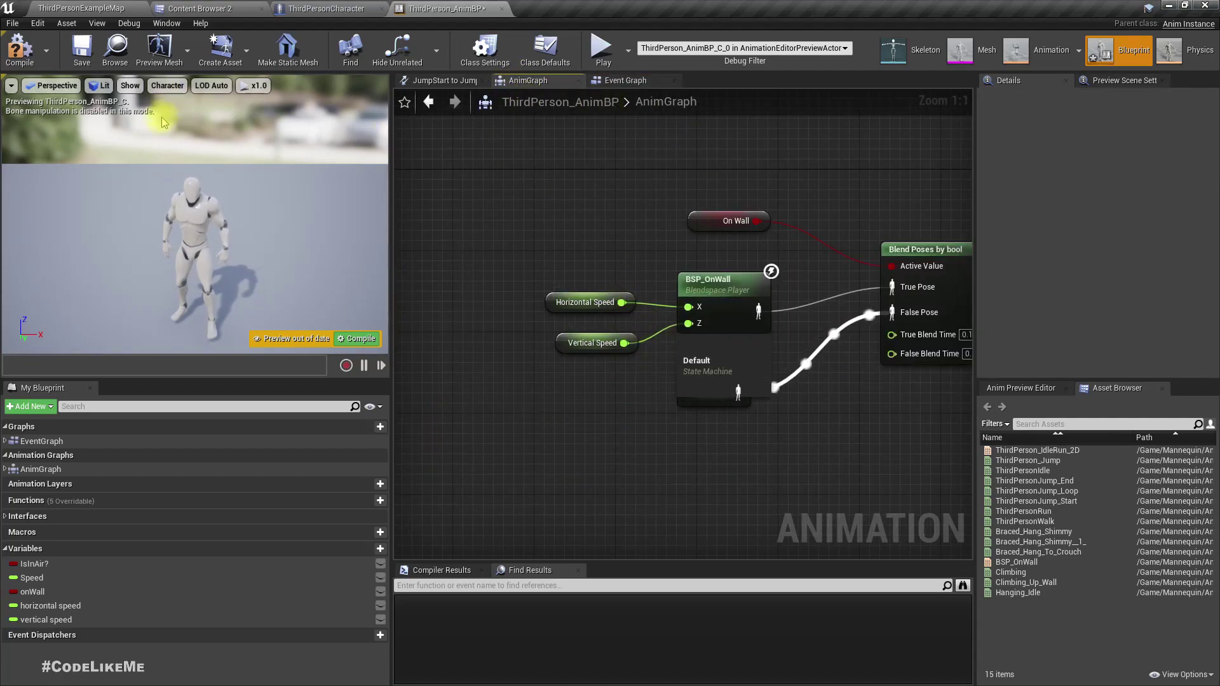
left_click(26, 53)
left_click(81, 8)
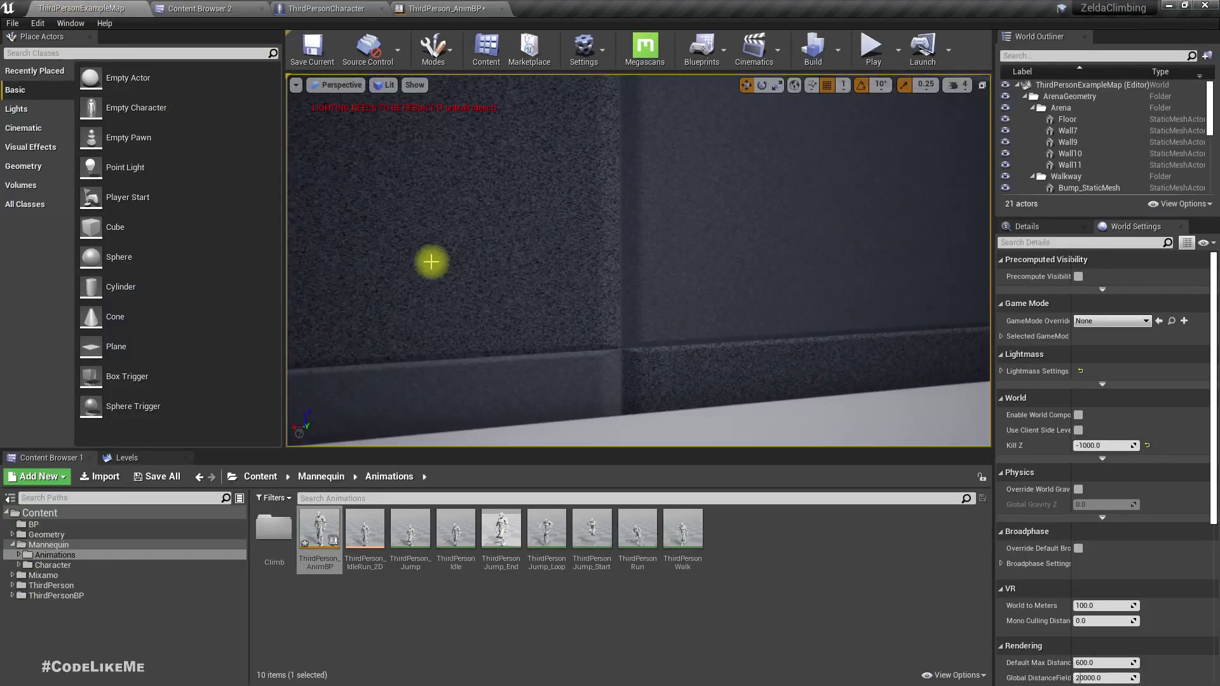
- Play-test running at the wall, jumping on and climbing up, then end the session
key("F11")
key("alt+p")
key("w")
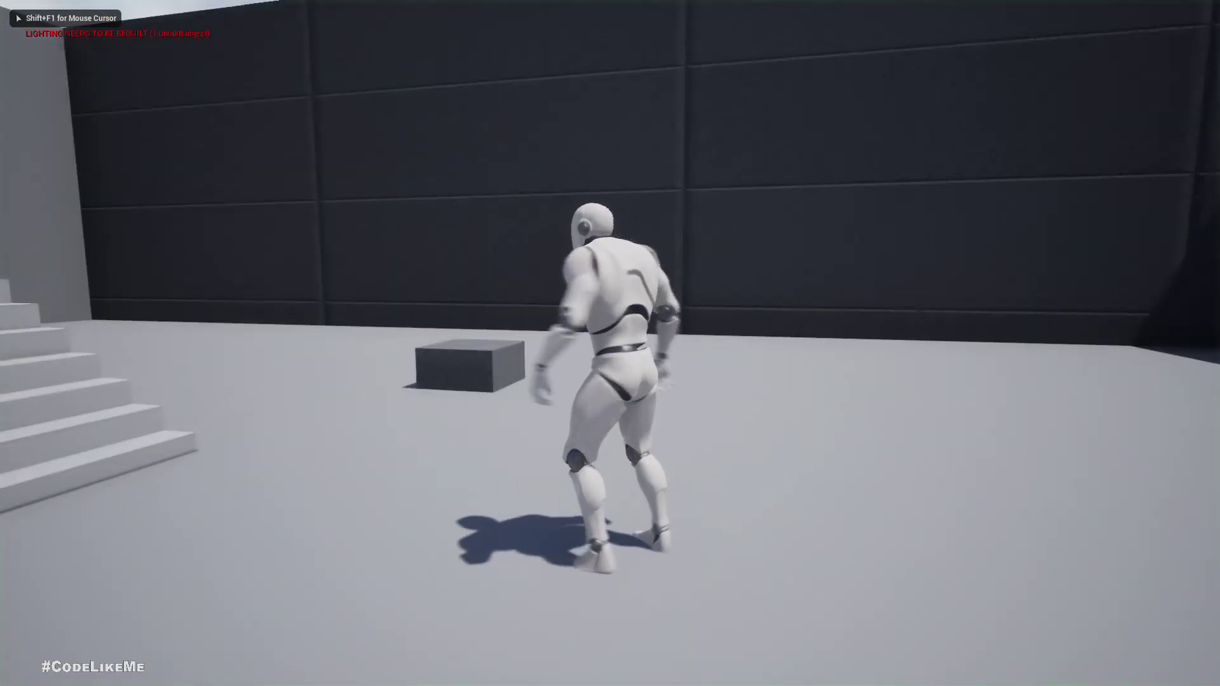
key("space")
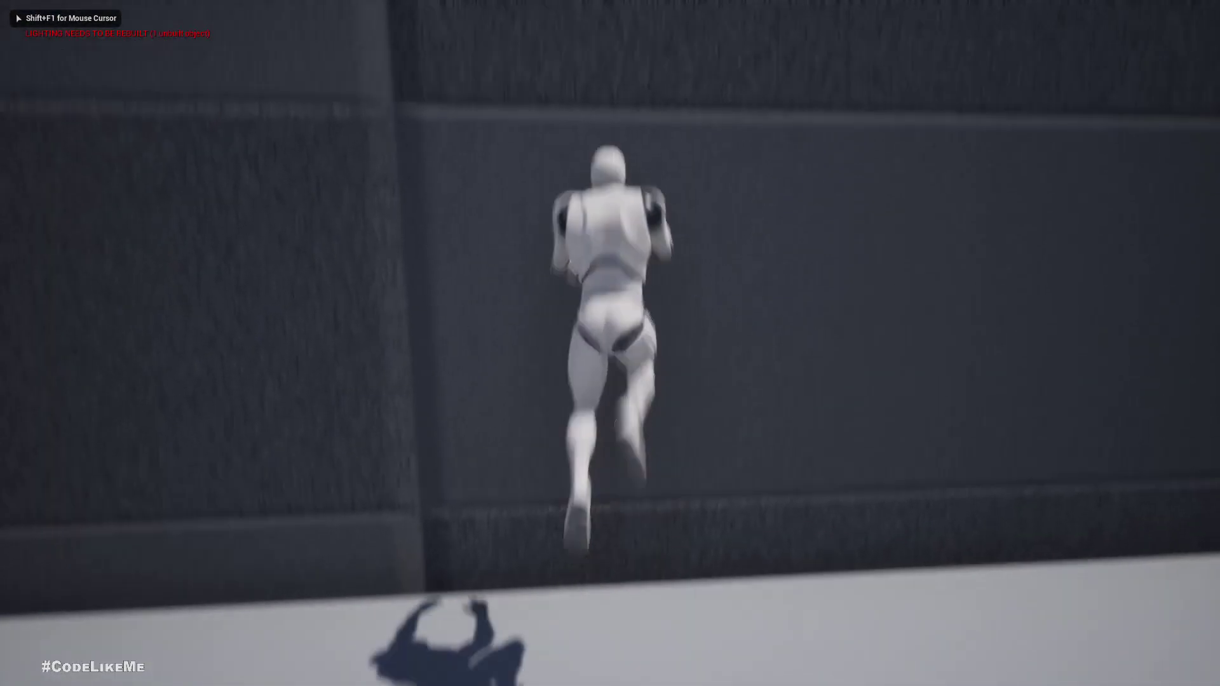
key("space")
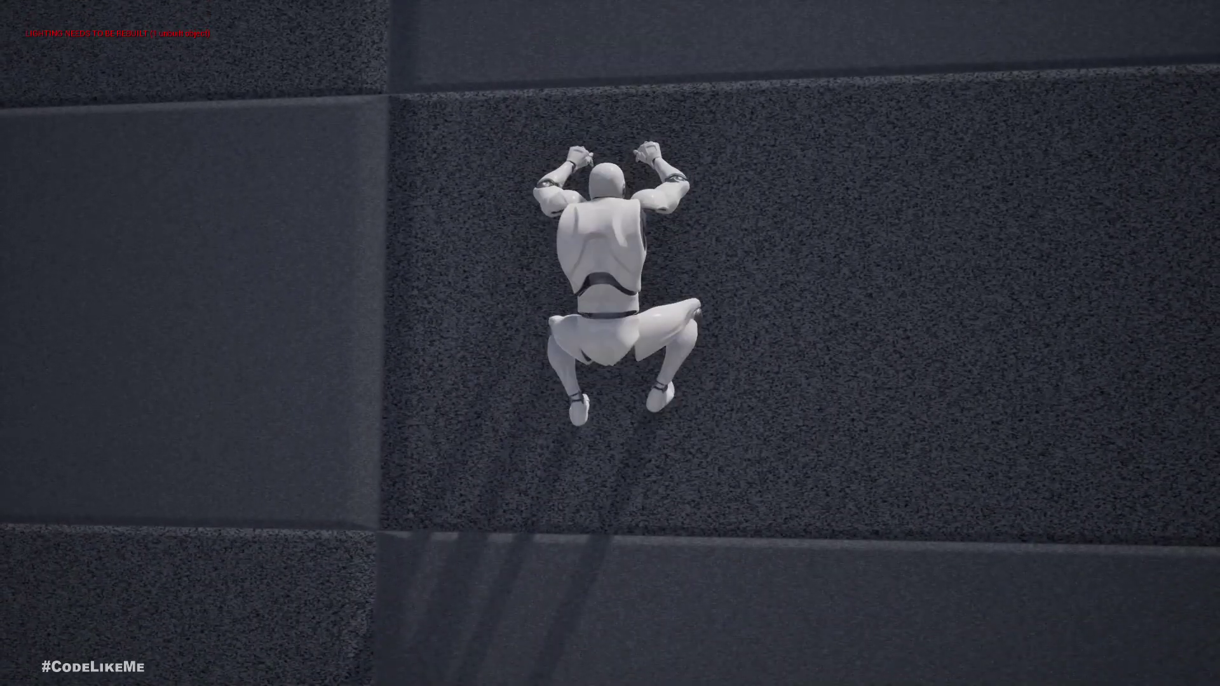
key("Escape")
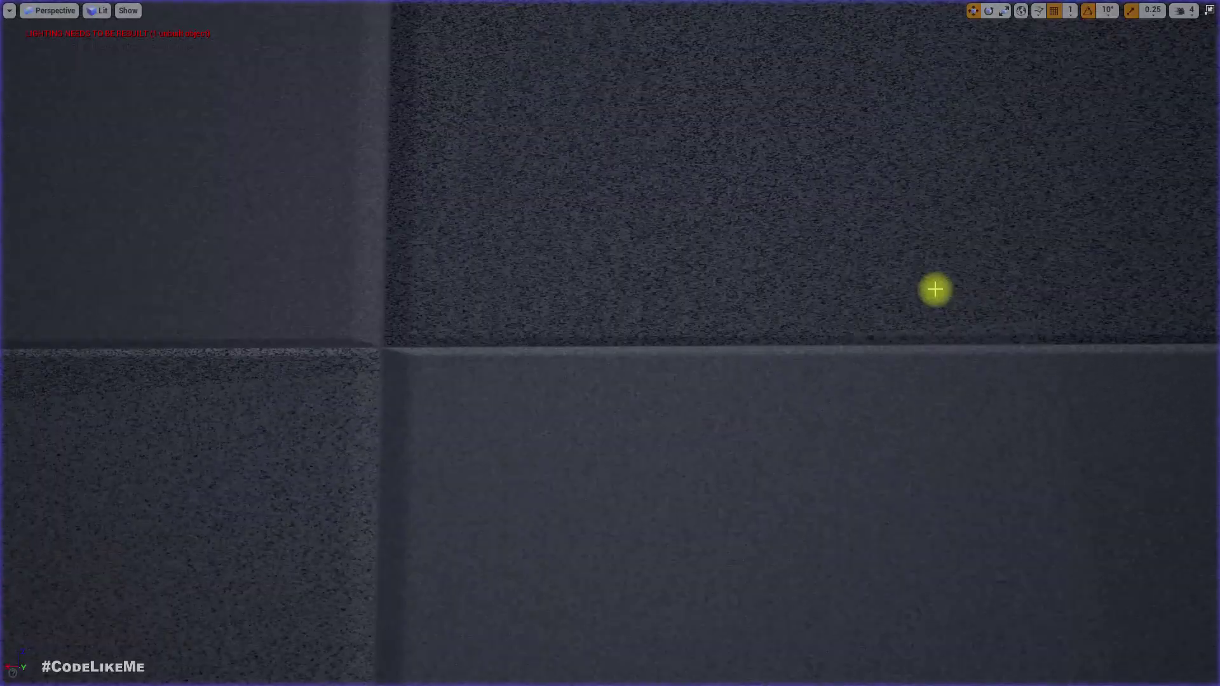
key("F11")
- Open the BSP_OnWall blend space and preview poses by moving the preview pin
left_click(448, 8)
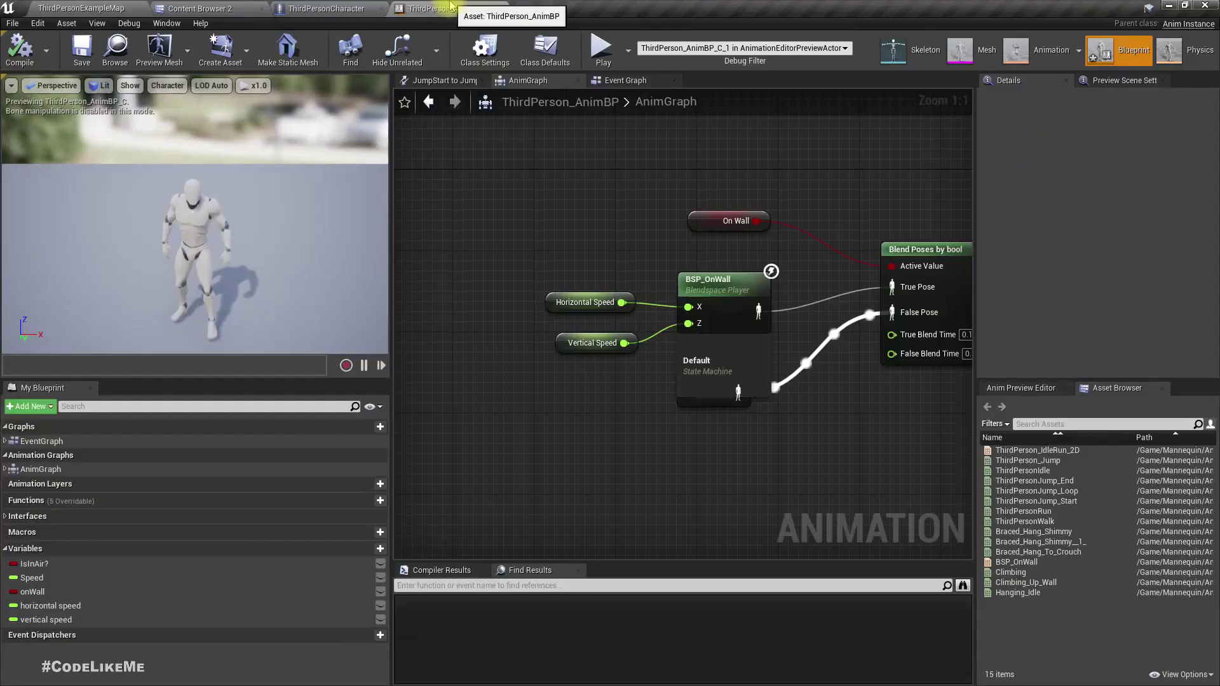
double_click(710, 286)
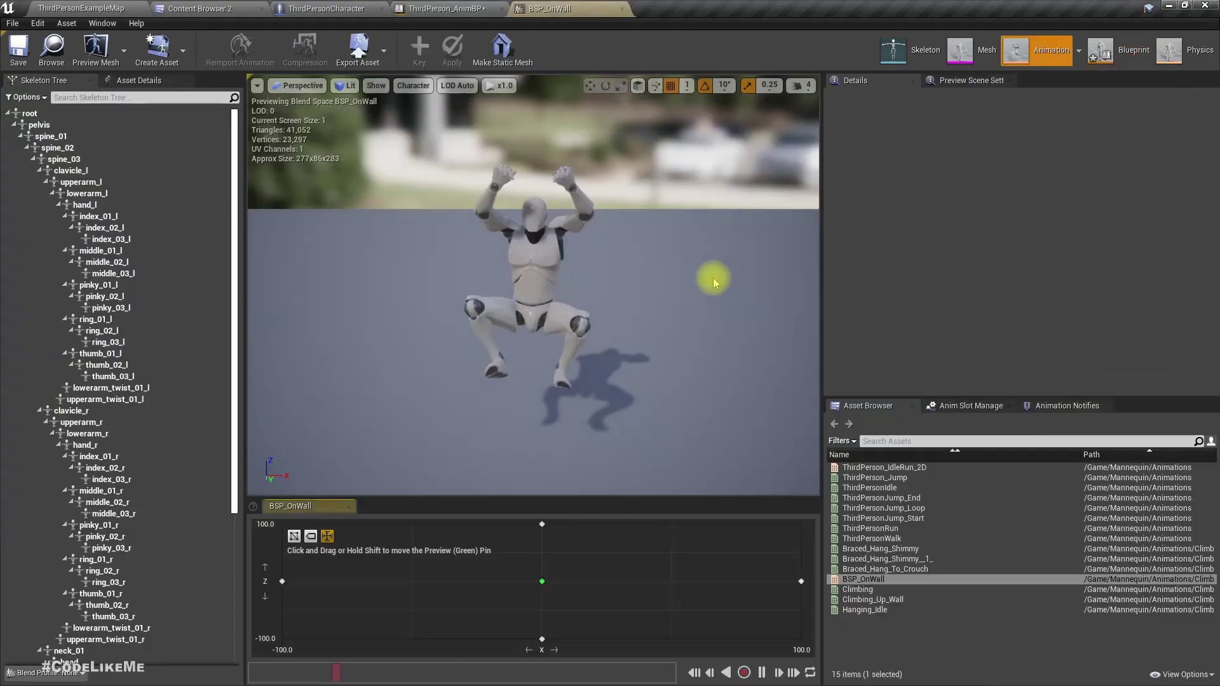
left_click(539, 524)
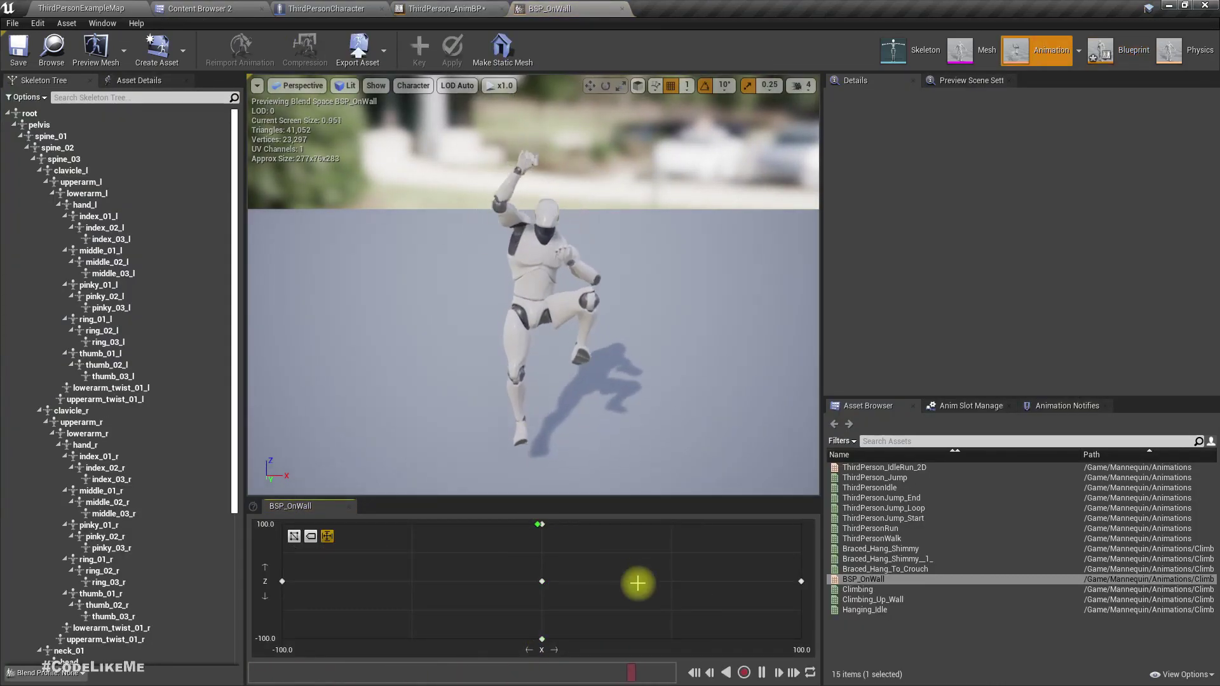
left_click(513, 551)
- Inspect the top Climbing_Up_Wall and bottom Climbing samples, then bring up Climbing_Up_Wall's actions
right_click(540, 524)
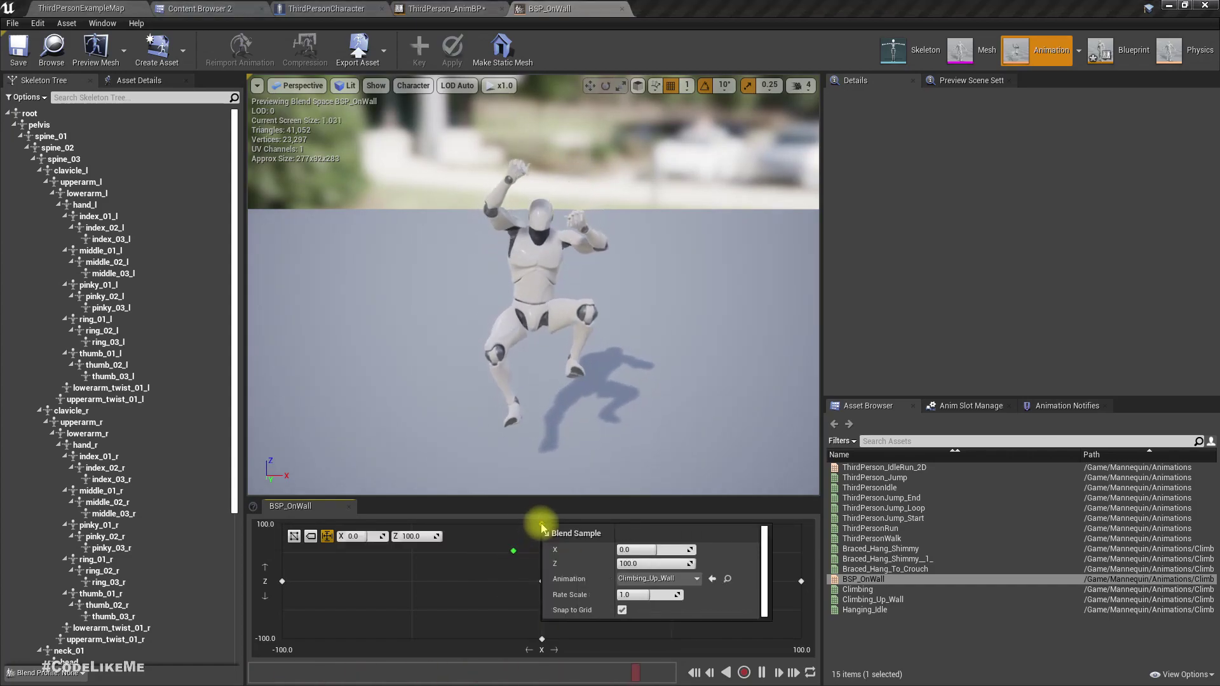
right_click(542, 638)
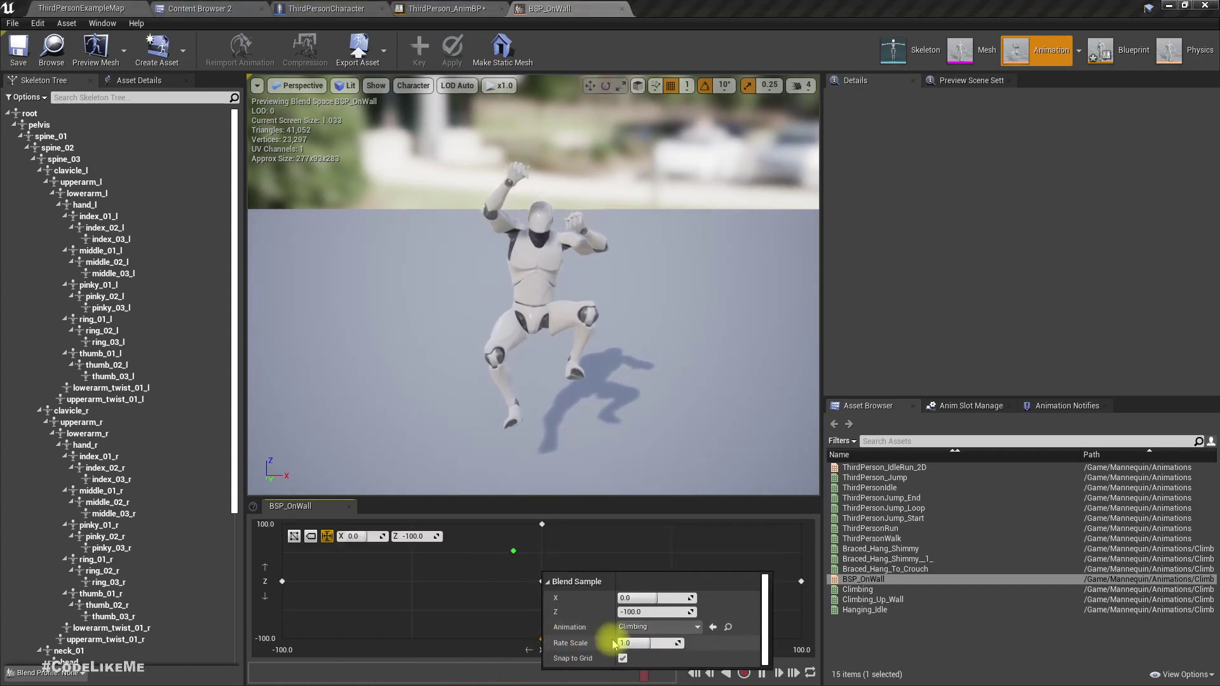
left_click(549, 625)
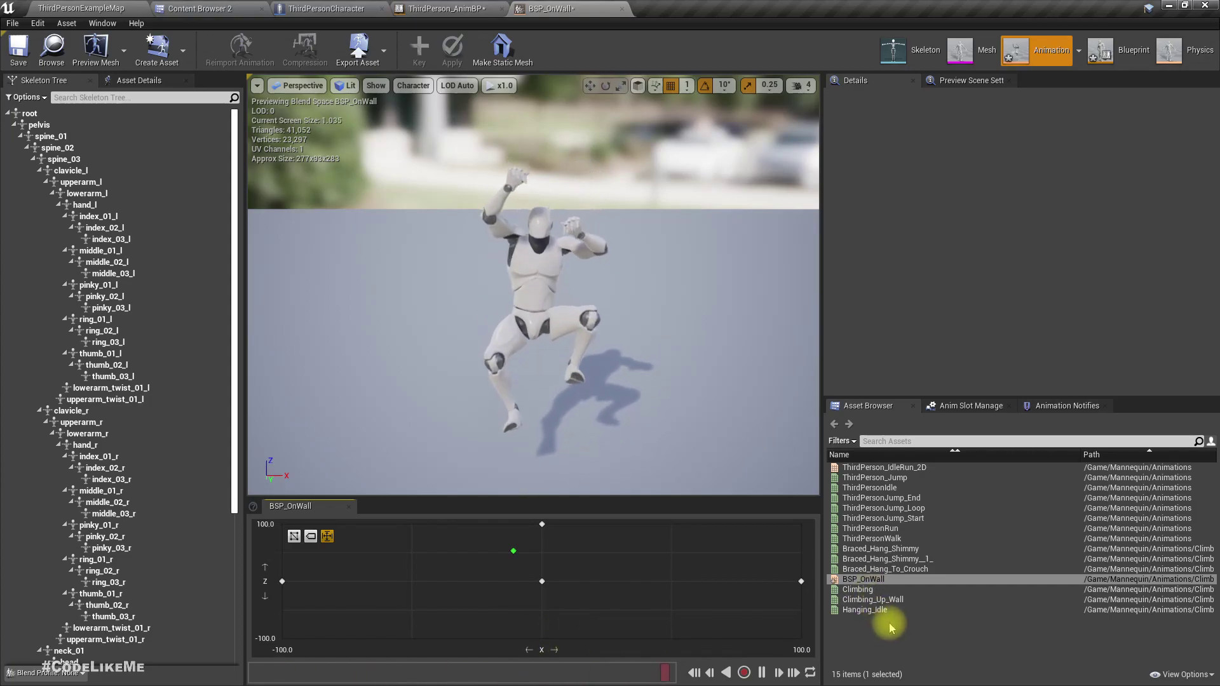
mouse_move(872, 600)
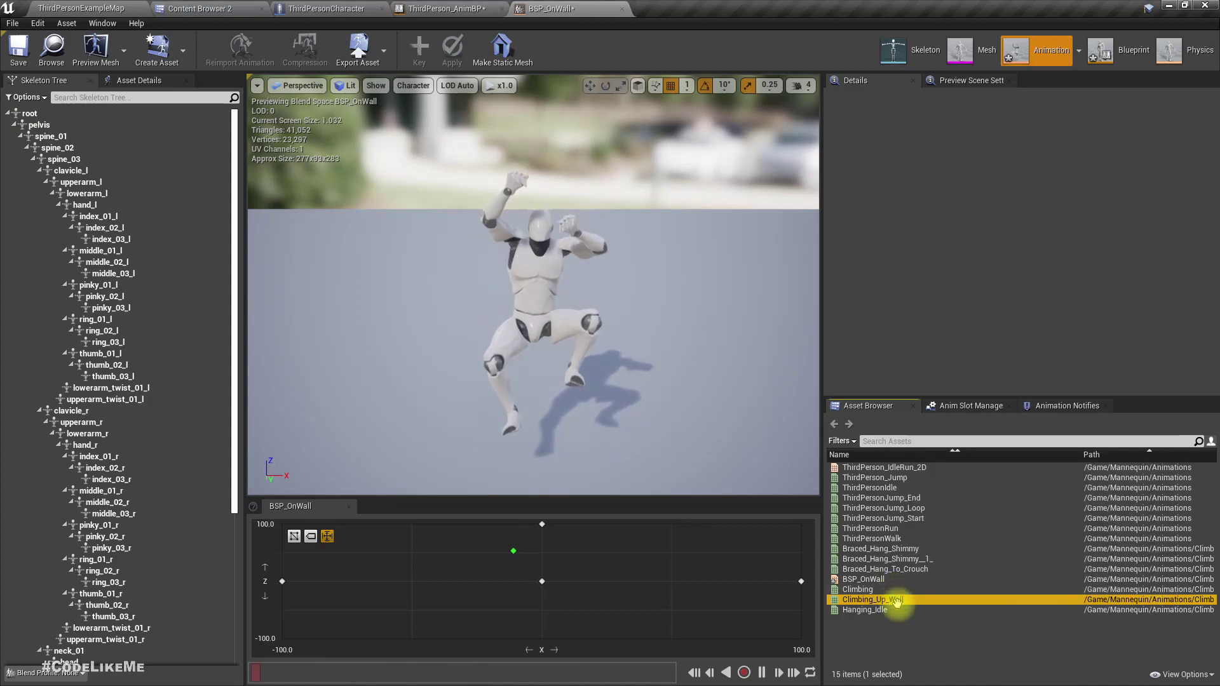
right_click(892, 601)
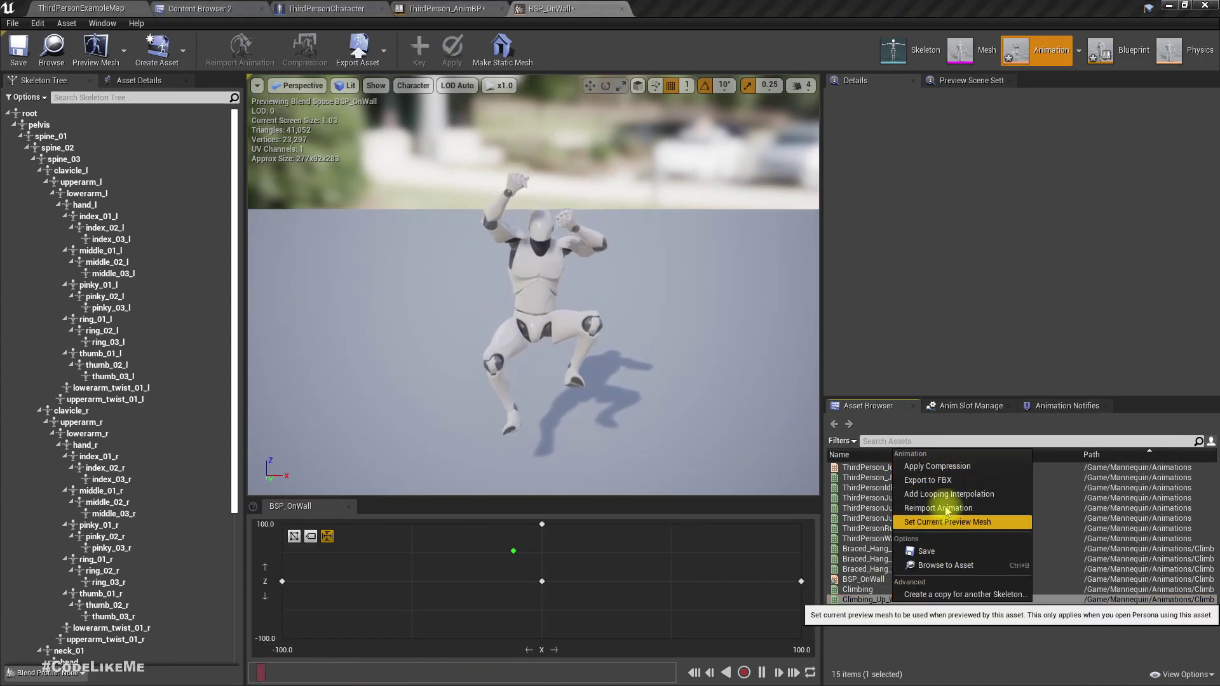
- Duplicate Climbing_Up_Wall in the Content Browser as Climbing_Down_Wall and open it
left_click(941, 564)
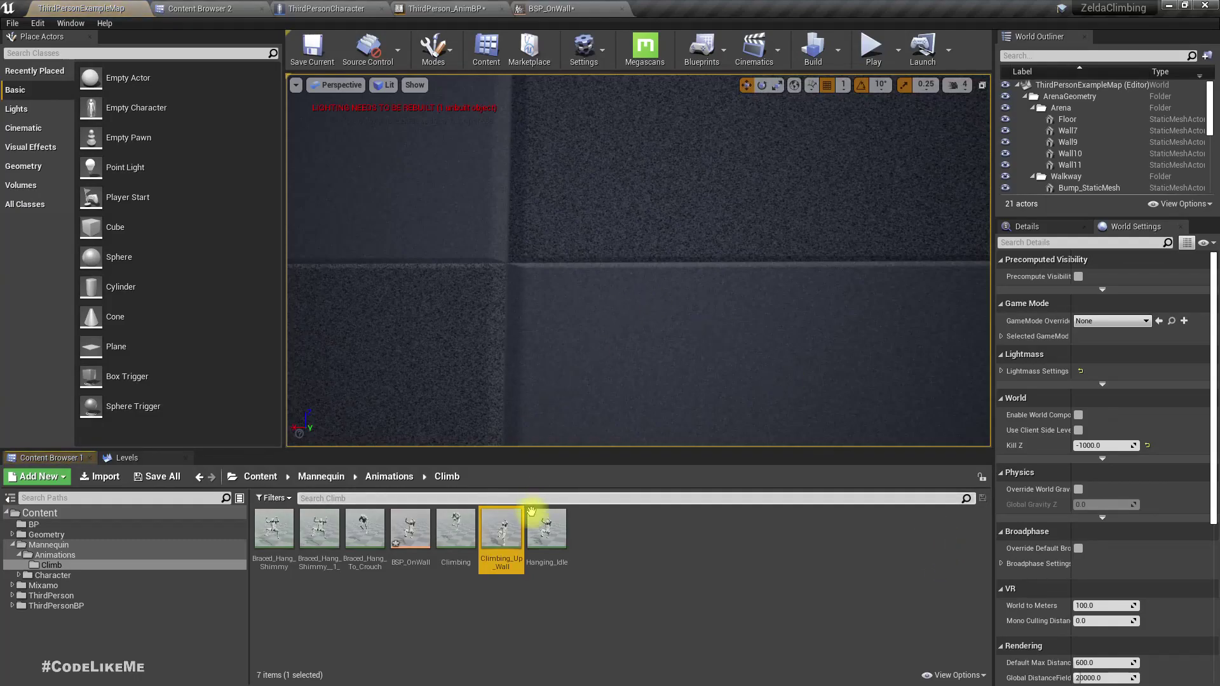
key("ctrl+w")
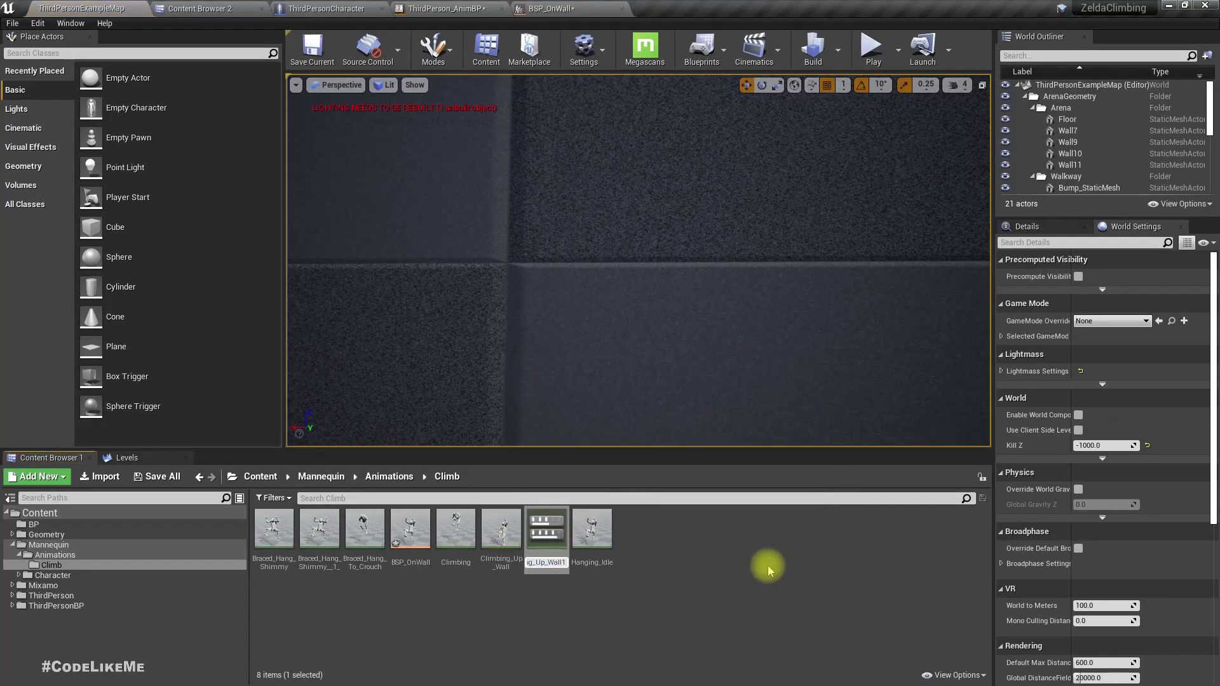
key("BackSpace")
key("Return")
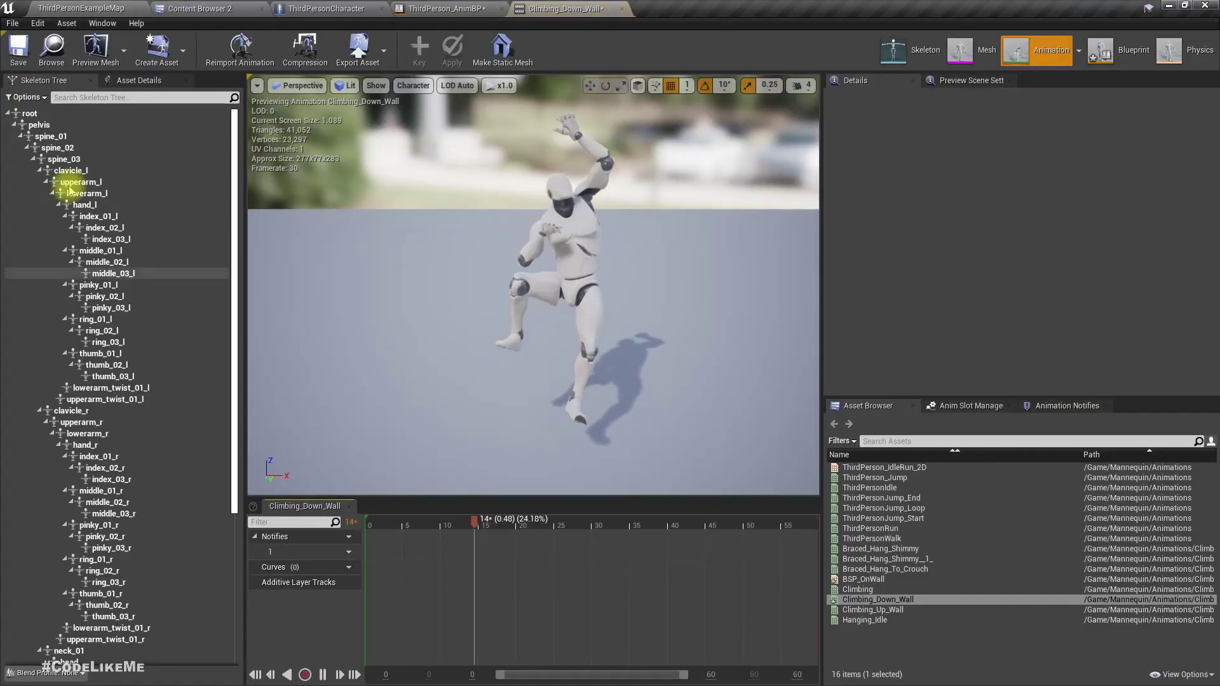
- Set the animation's Rate Scale to -1.0 so it plays in reverse
left_click(134, 80)
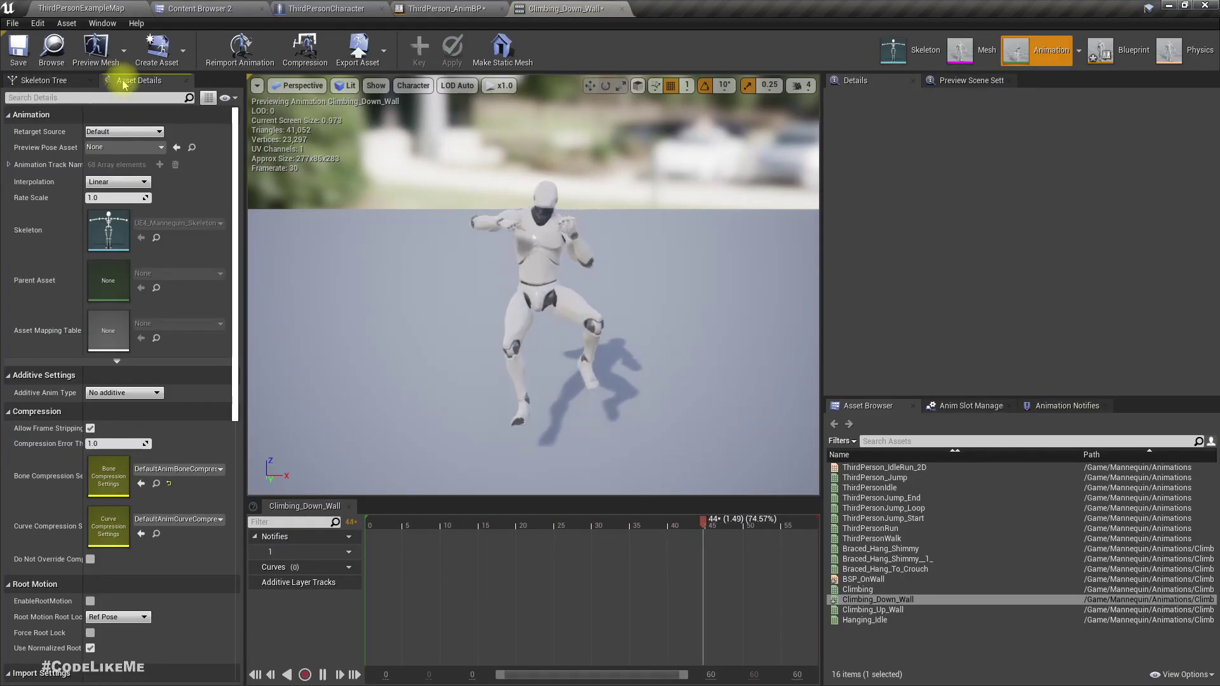
left_click(115, 197)
type("-1")
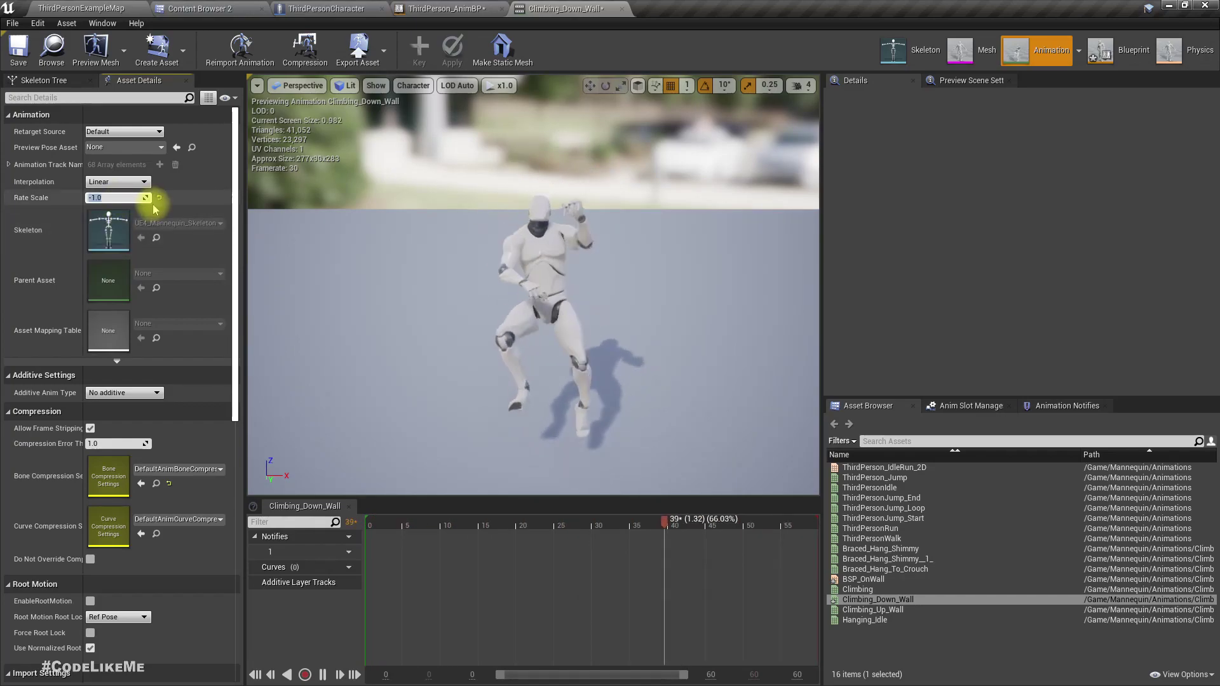
key("Return")
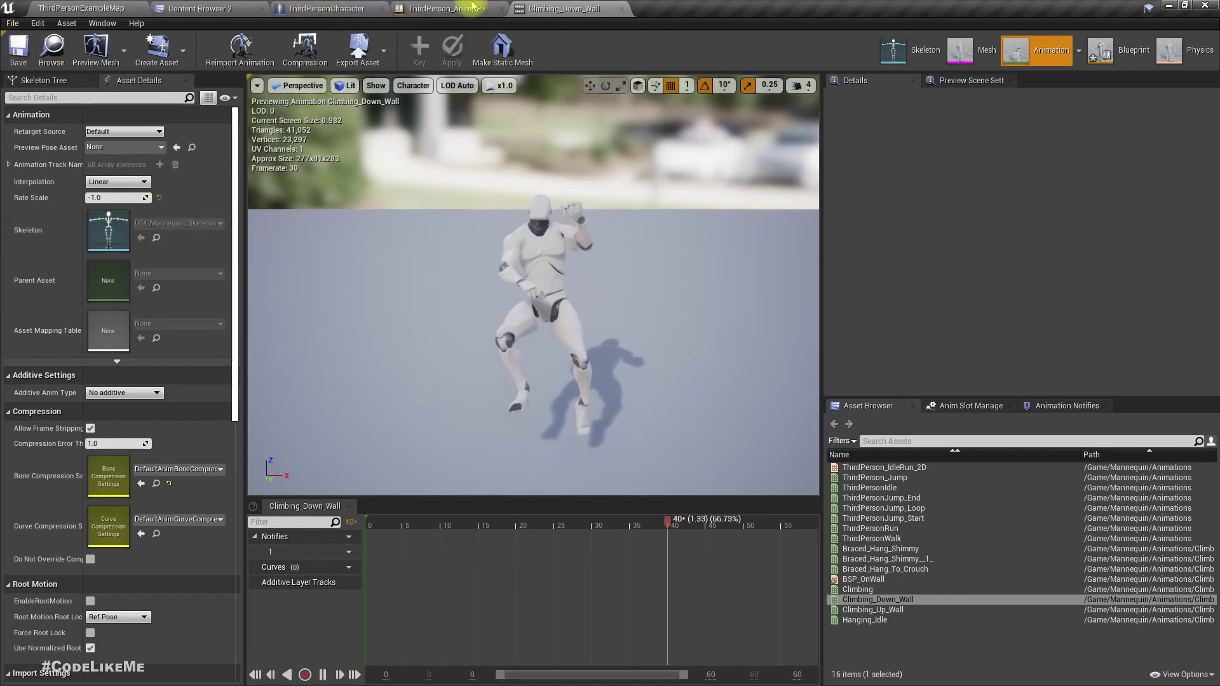
- Add Climbing_Down_Wall as the bottom sample of the BSP_OnWall blend space
left_click(446, 7)
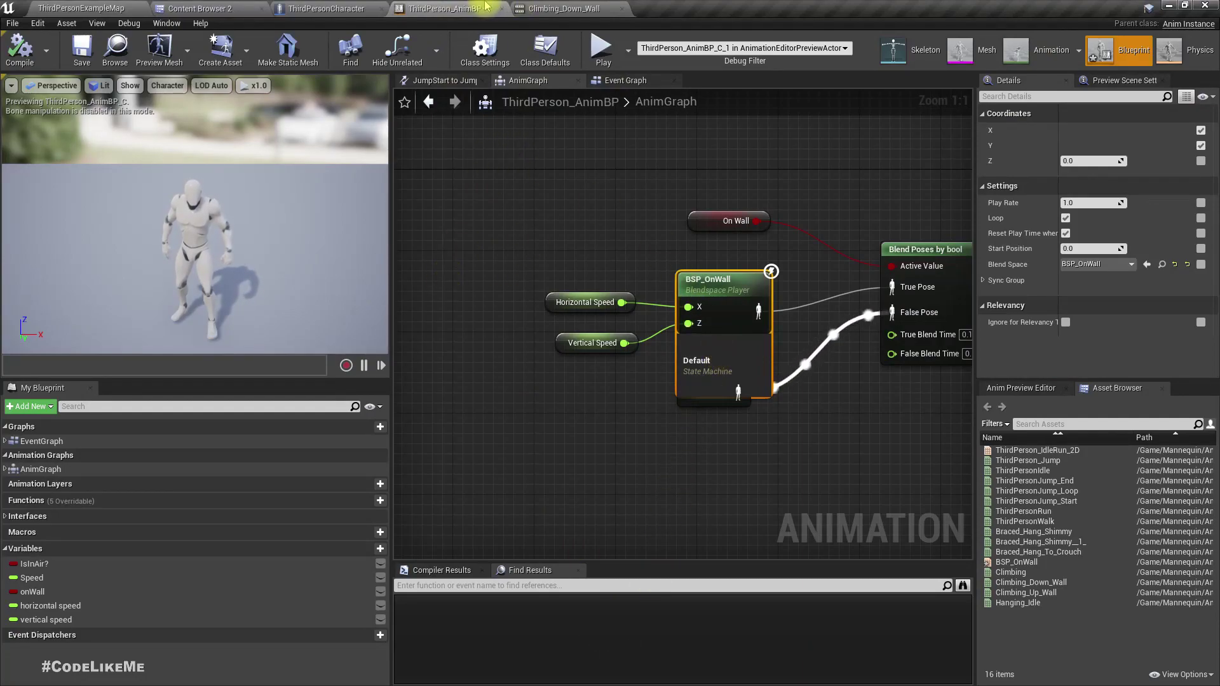
double_click(750, 287)
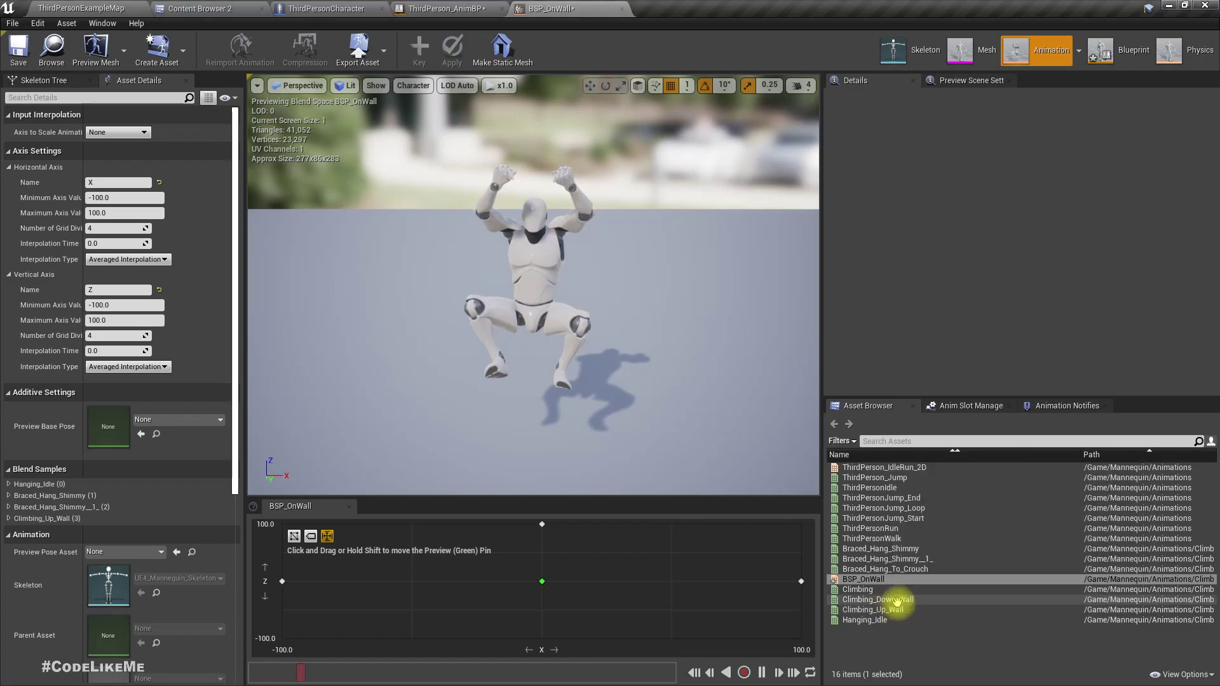
left_click_drag(898, 600, 557, 634)
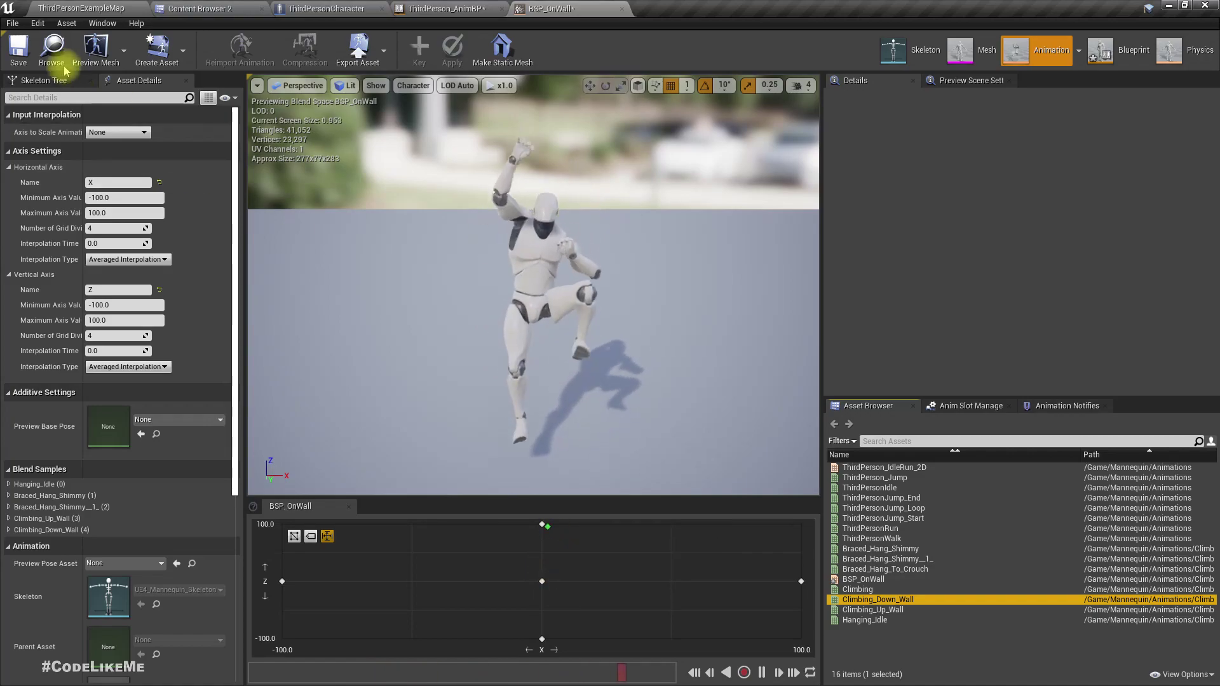
- Play the level, run to the wall, jump on and climb upward repeatedly
left_click(81, 8)
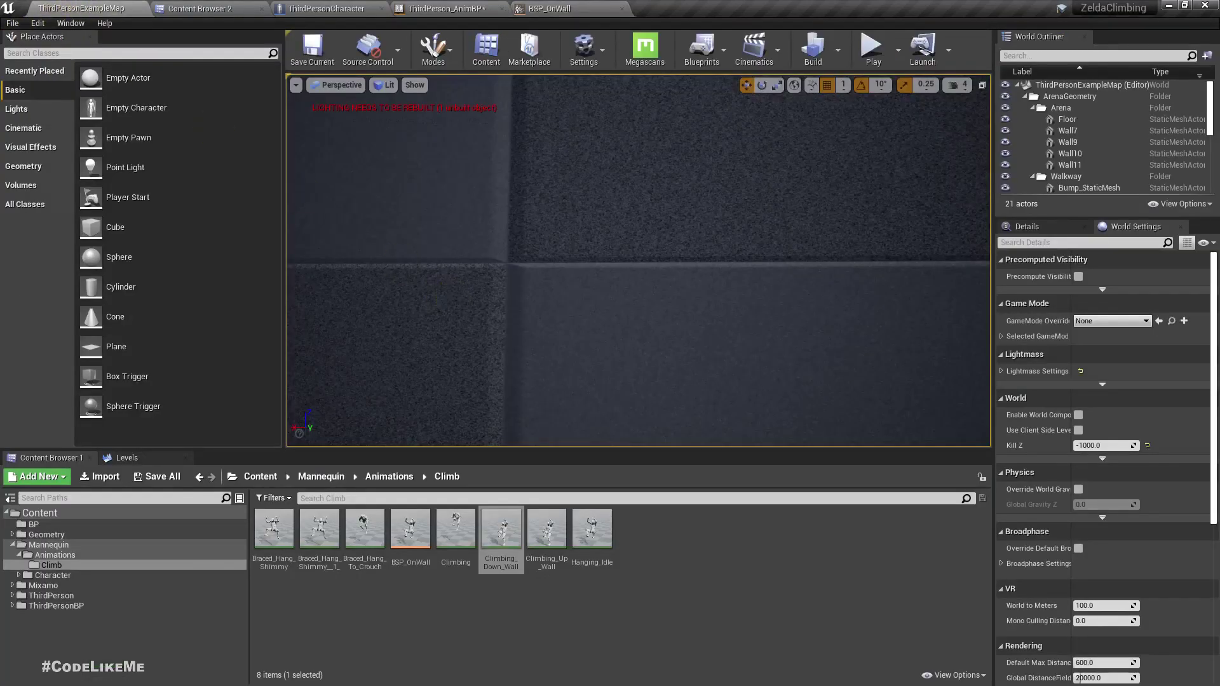
right_click_drag(451, 298, 452, 297)
key("F11")
key("alt+p")
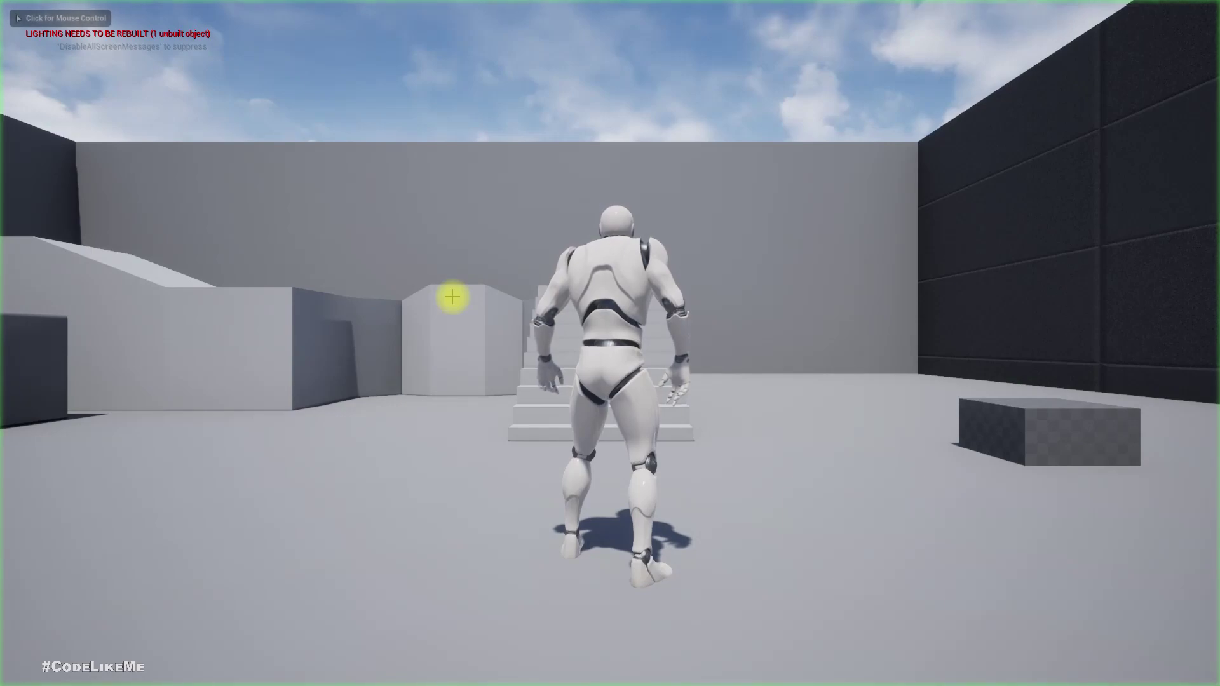
key("w")
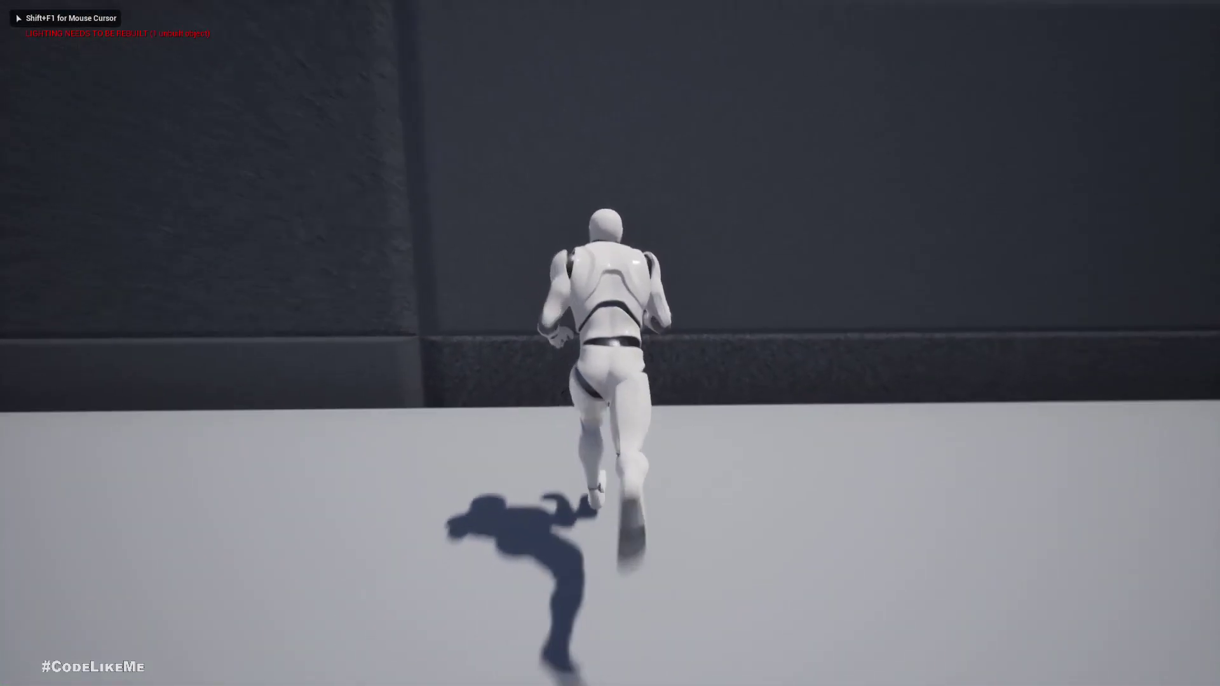
key("space")
key("w")
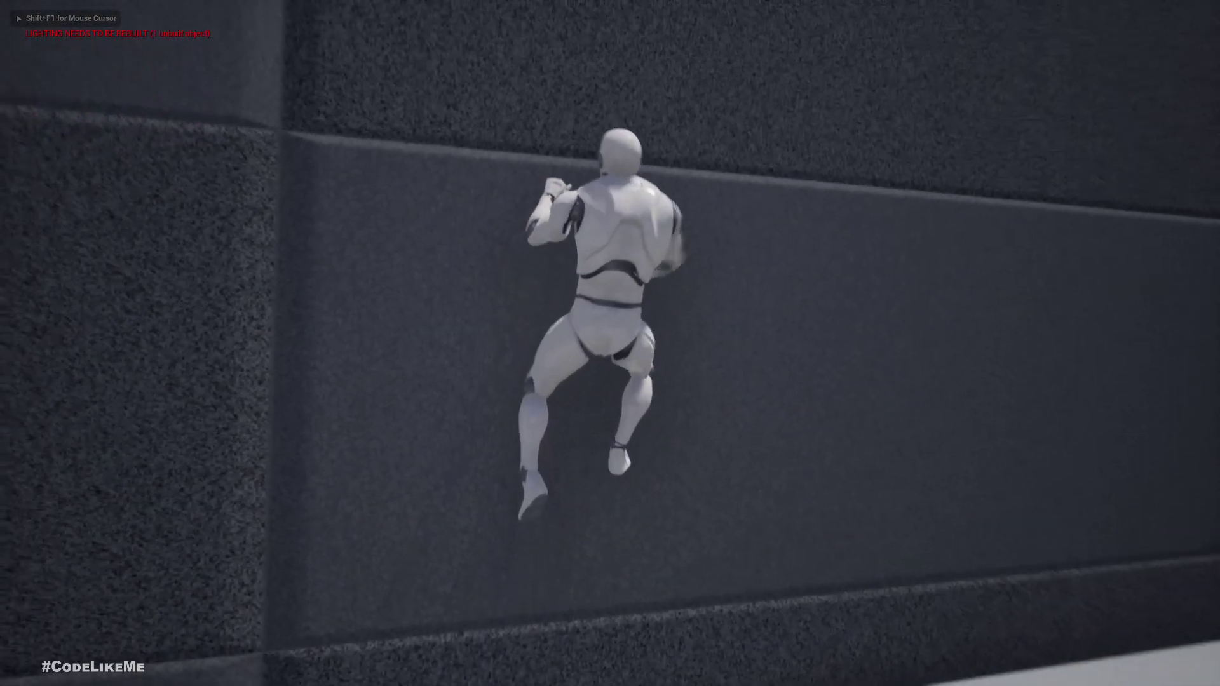
key("w")
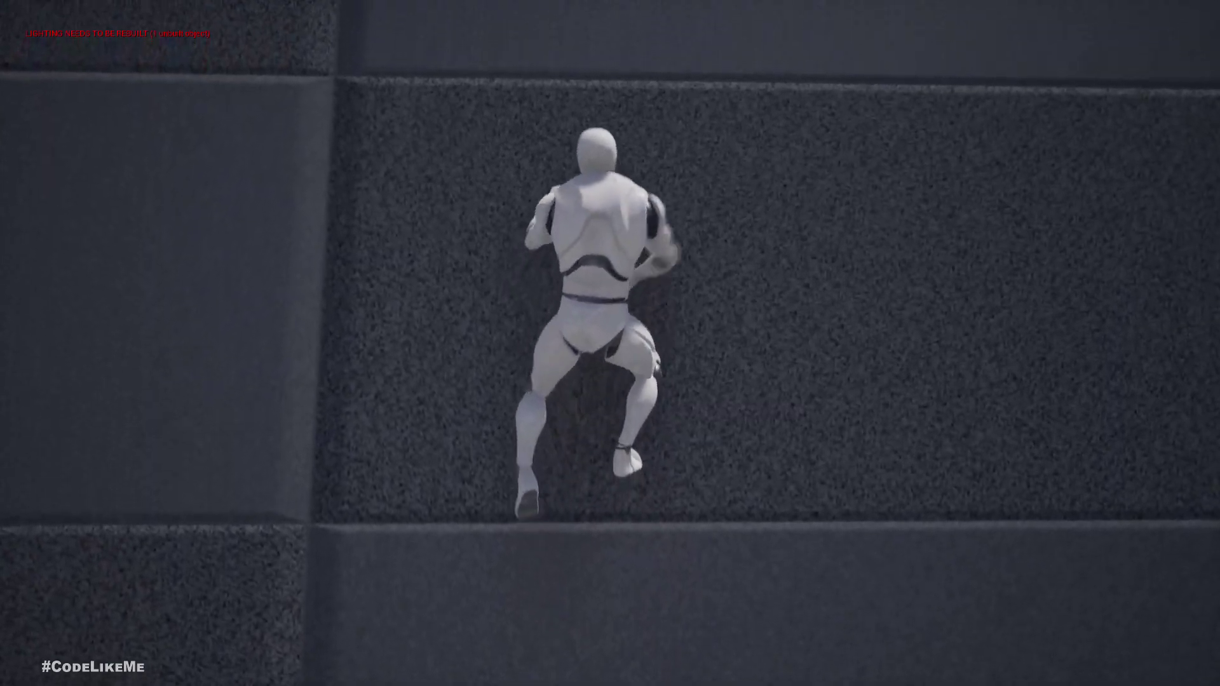
key("w")
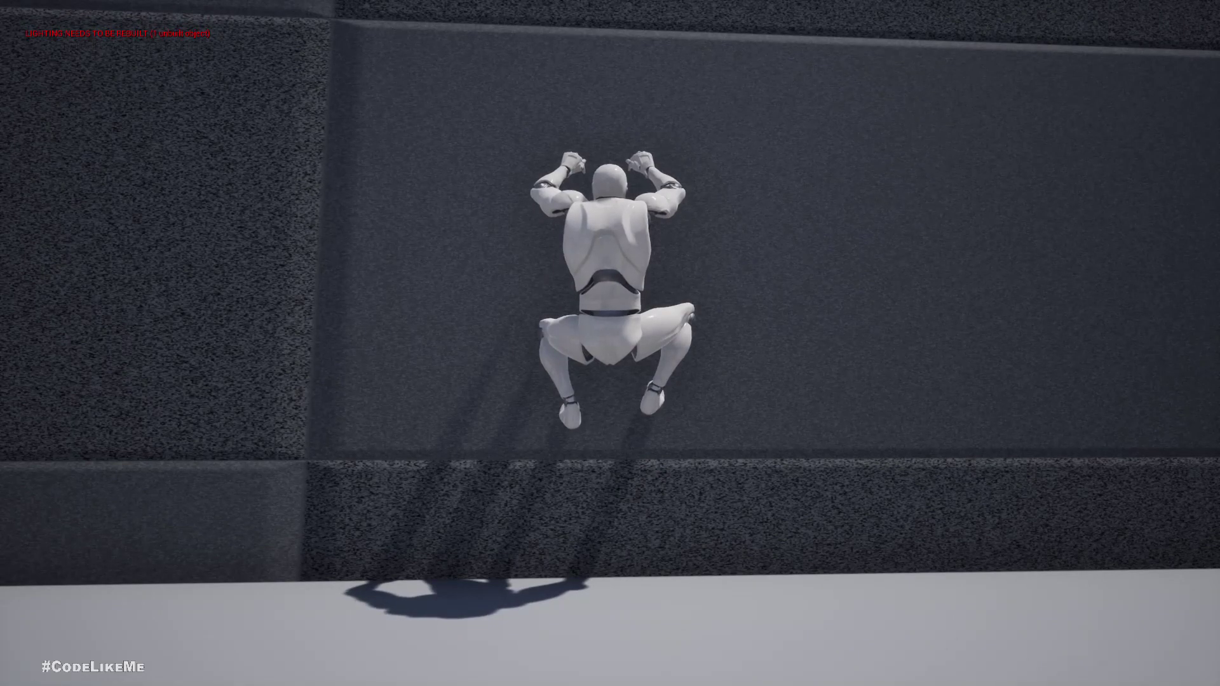
key("w")
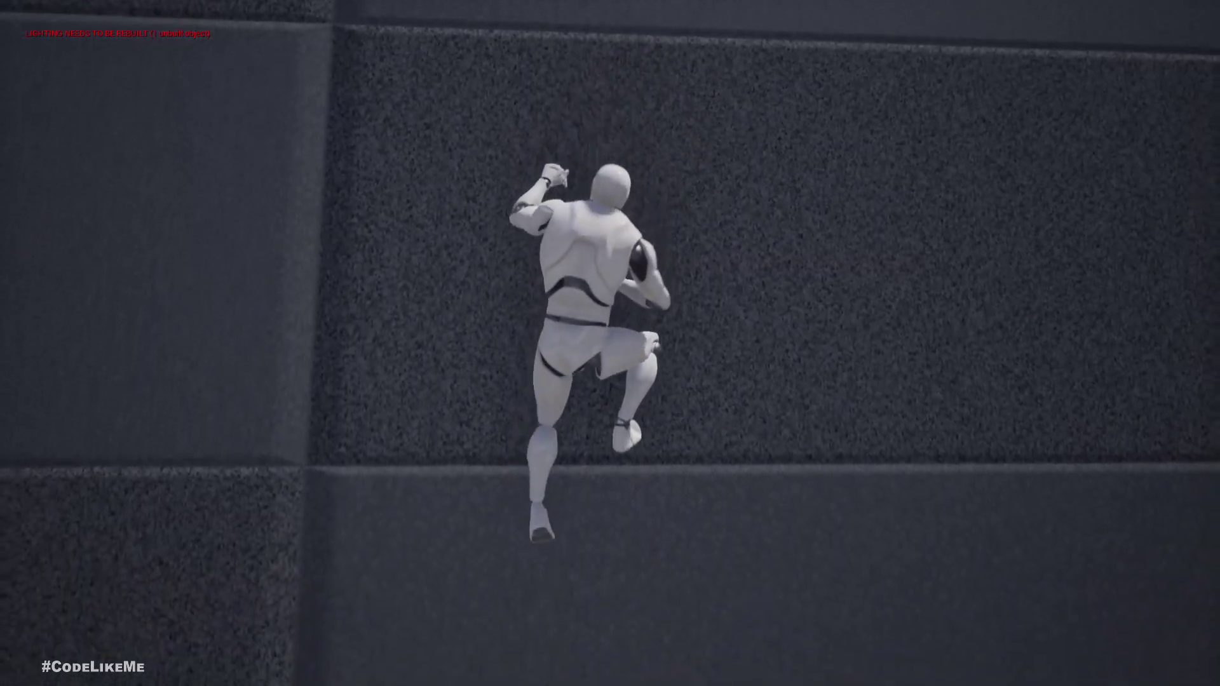
- Climb back down the wall with the back key, hang still, then stop playing
key("s")
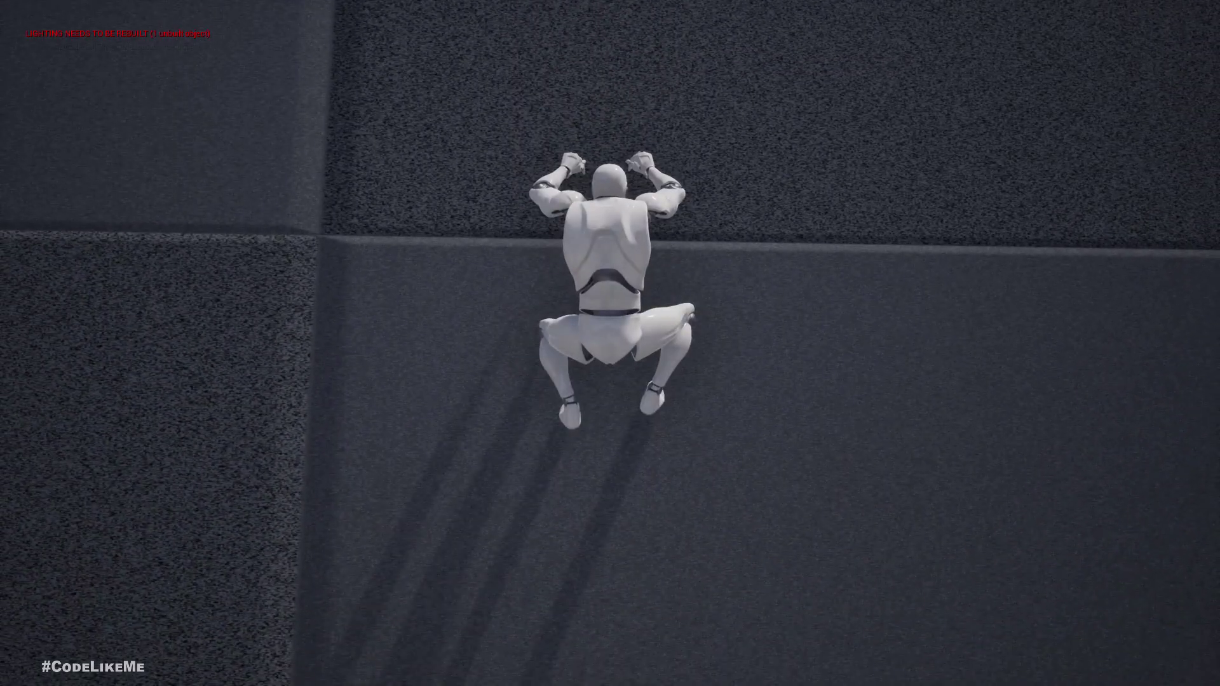
key("s")
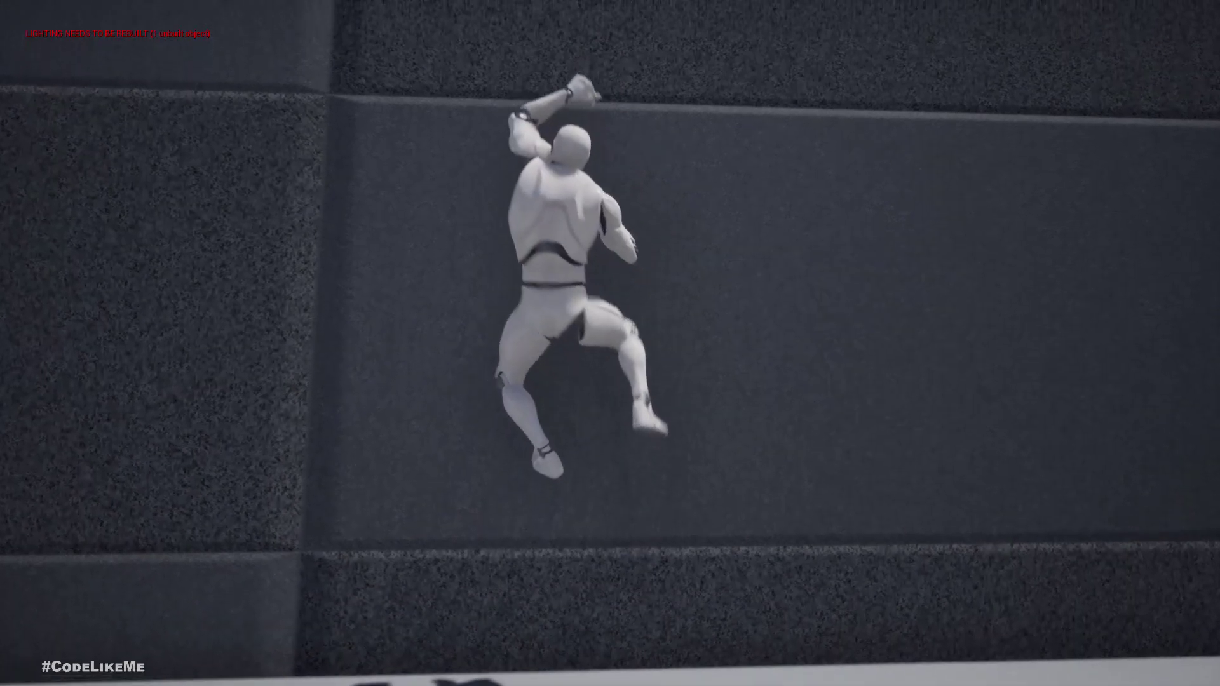
key("Escape")
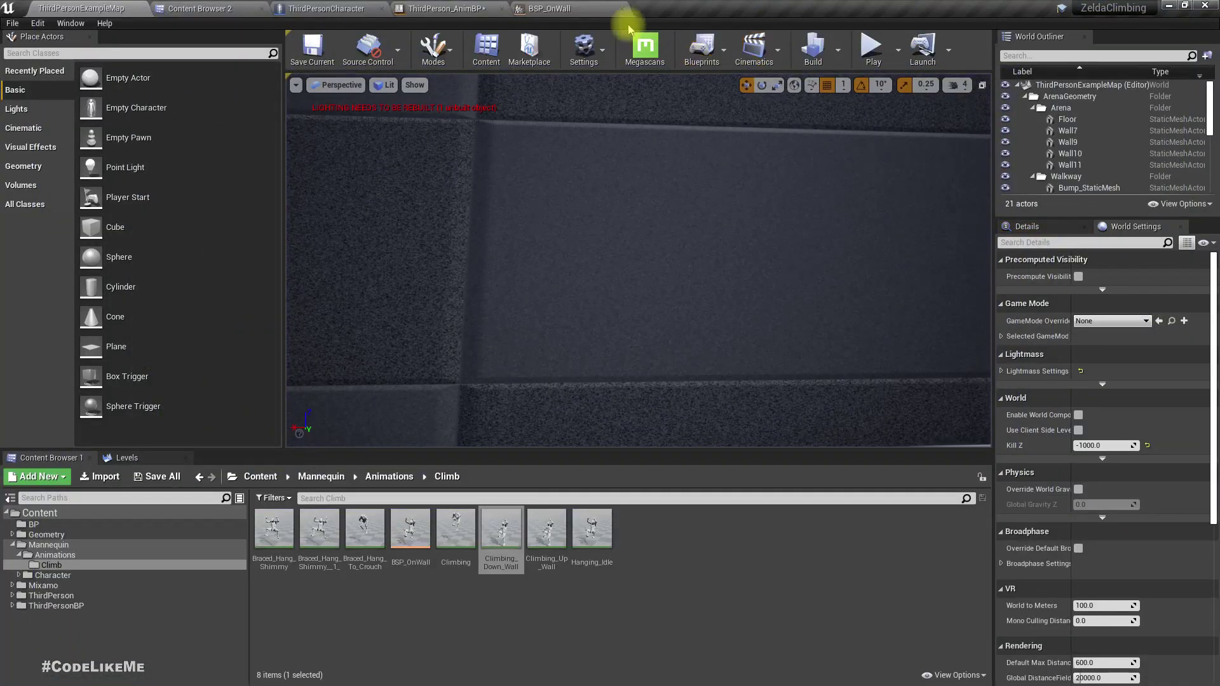
- Return to ThirdPerson_AnimBP's event graph at the speed-setting nodes
left_click(549, 9)
left_click(448, 9)
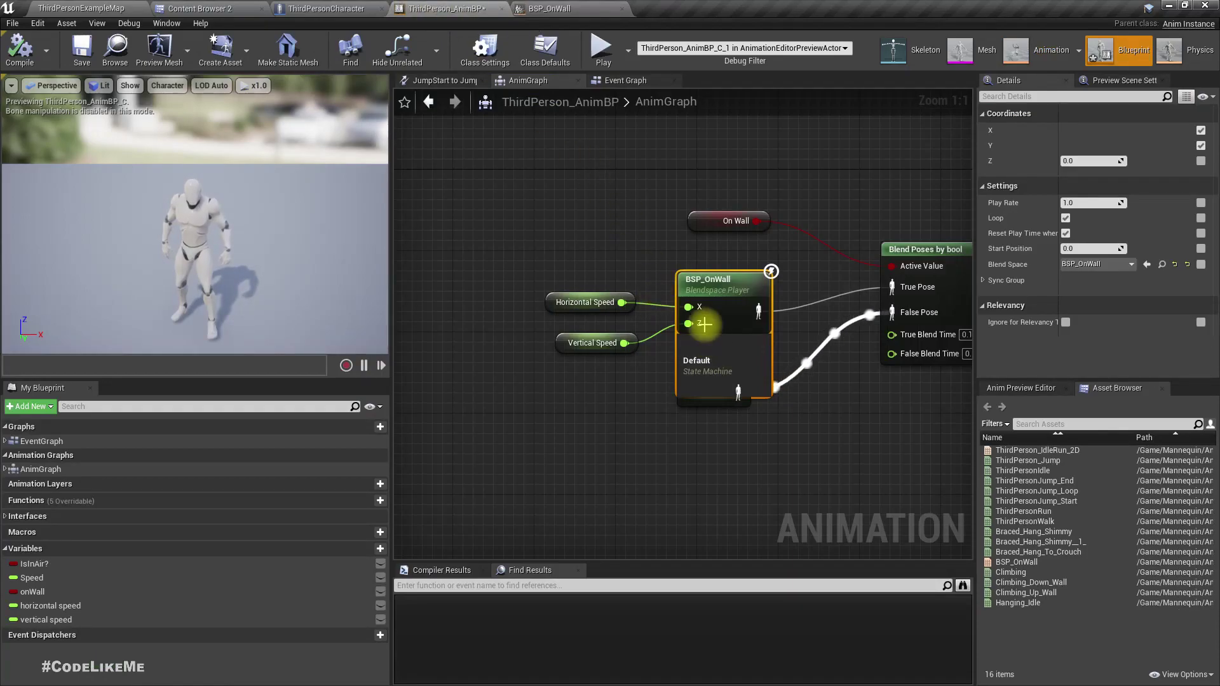
left_click(620, 81)
mouse_move(792, 417)
right_mouse_down()
mouse_move(810, 417)
mouse_move(698, 419)
right_mouse_up()
right_click(753, 416)
left_click(706, 417)
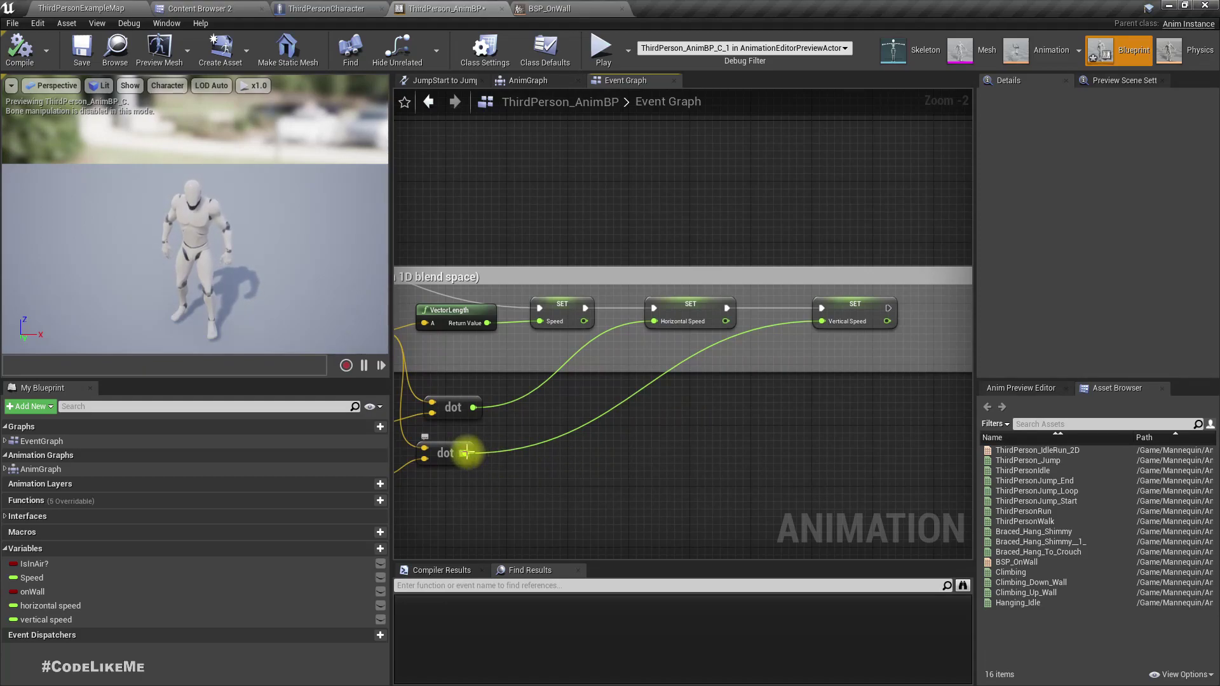
- Lerp from a Vertical Speed getter to the lower dot result at alpha 0.05 into SET Vertical Speed
left_click_drag(467, 454, 768, 427)
left_click(720, 480)
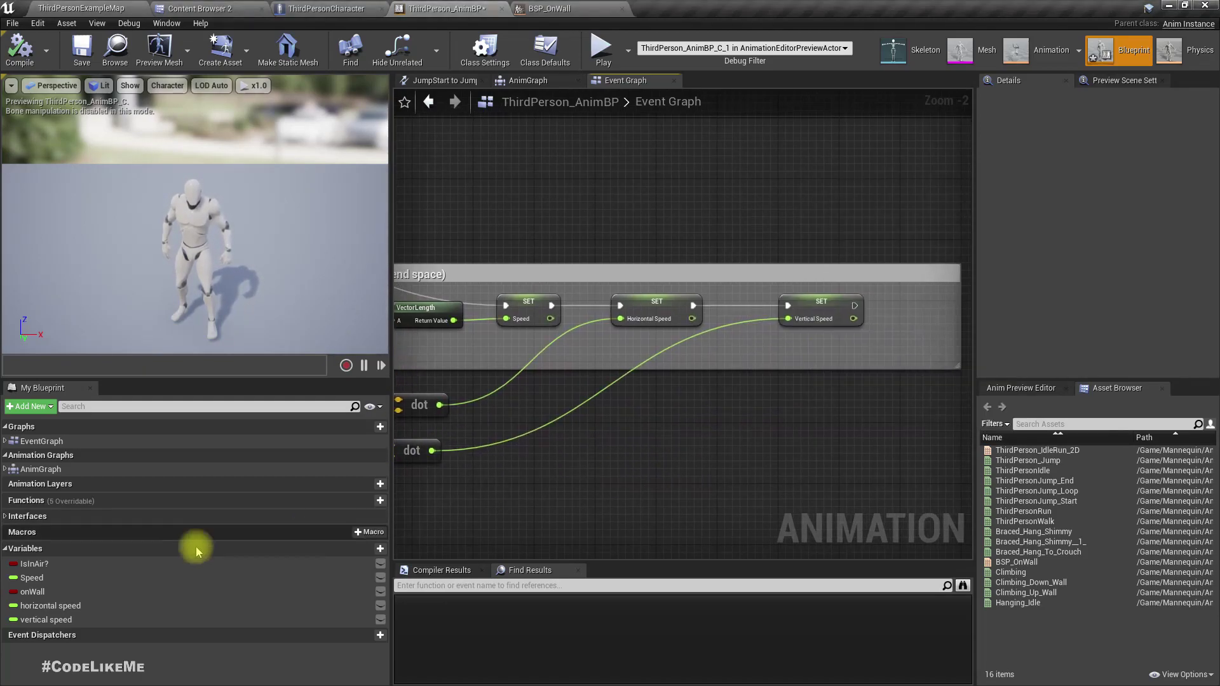
mouse_move(46, 619)
left_mouse_down()
mouse_move(713, 426)
mouse_move(748, 393)
mouse_move(767, 392)
mouse_move(782, 431)
left_mouse_up()
type("lerp")
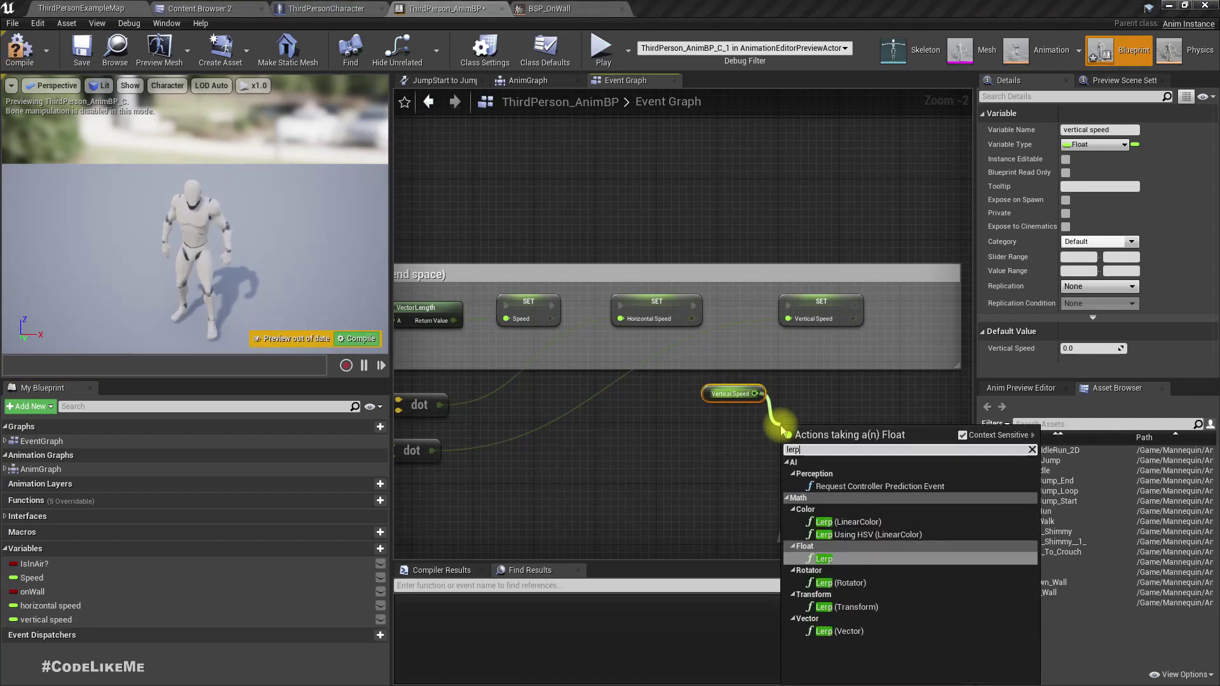
key("Return")
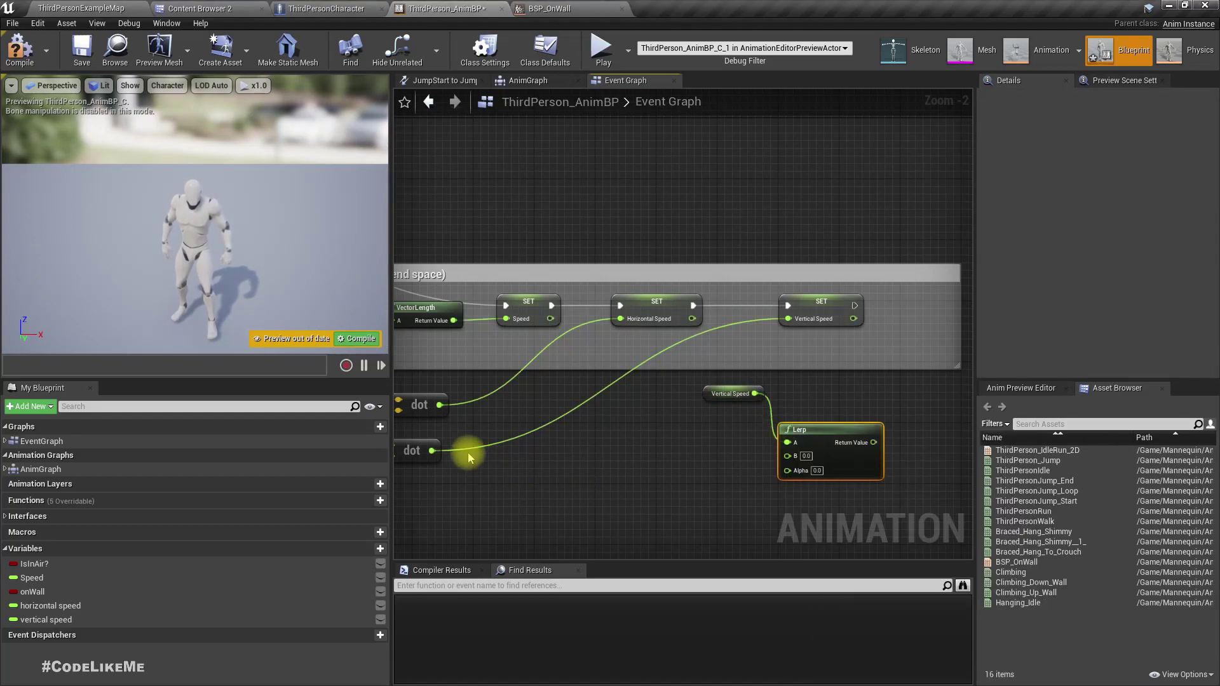
left_click_drag(432, 451, 786, 456)
scroll(818, 465, "up", 2)
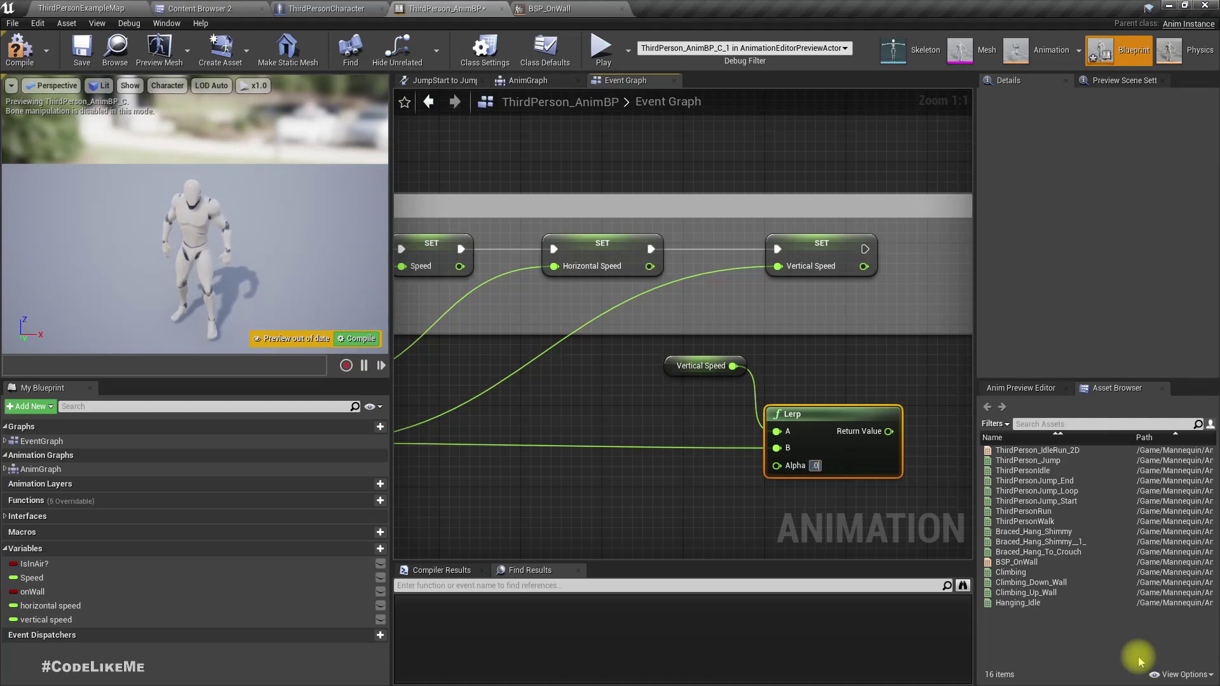
type(".05")
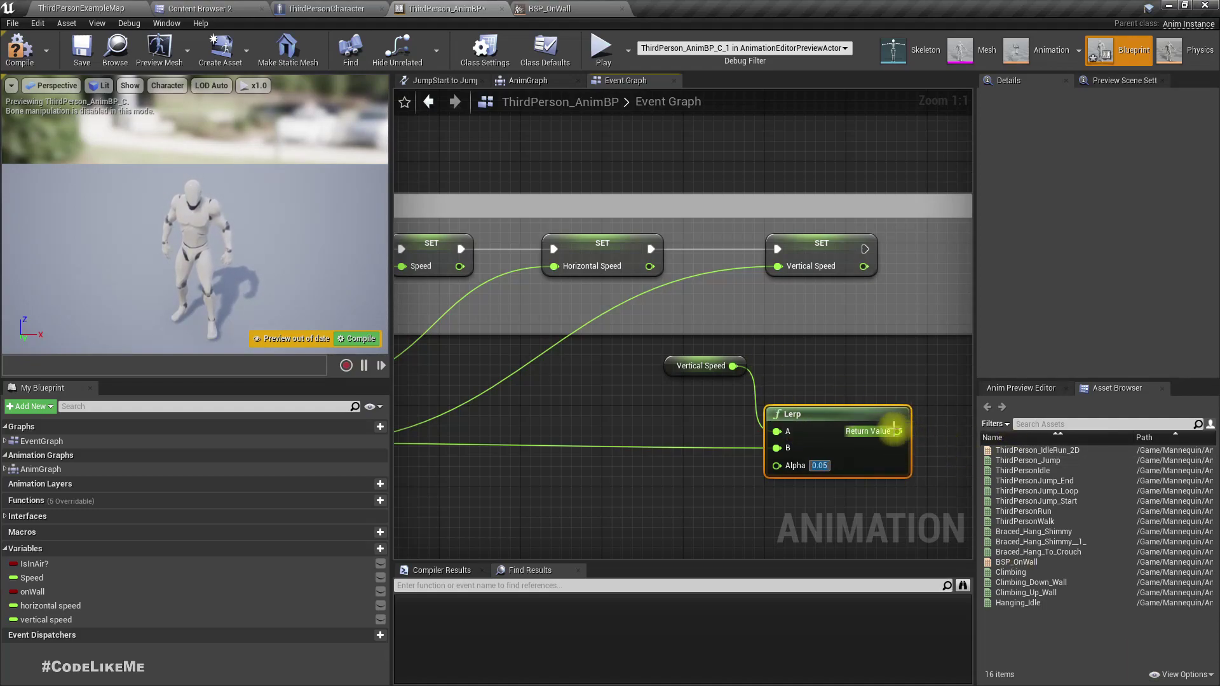
left_click_drag(896, 431, 777, 266)
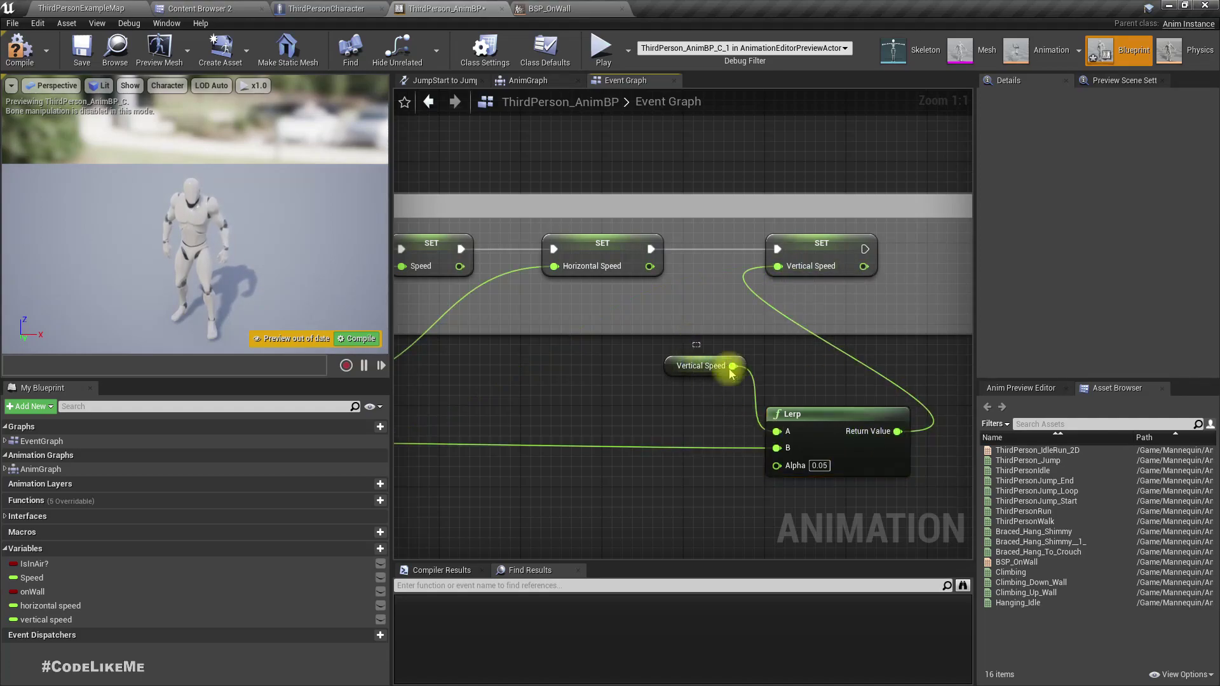
left_click_drag(838, 420, 696, 411)
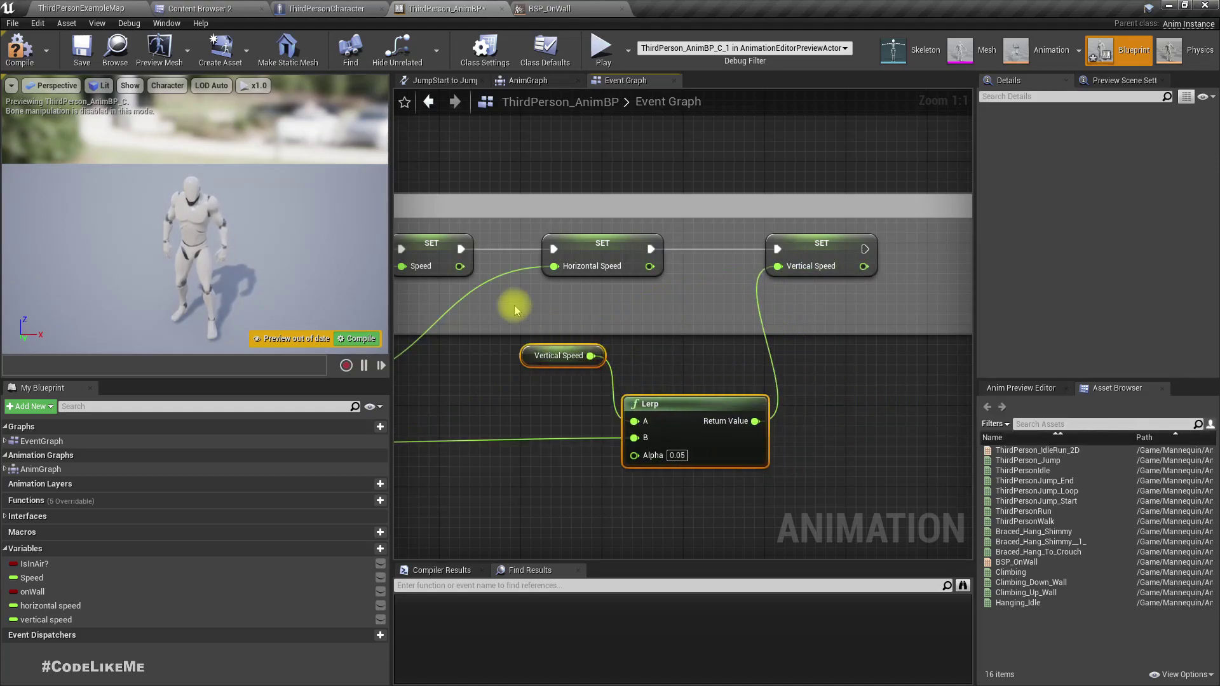
- Compile, play the level, jump onto the wall and climb up with the smoothed speed
left_click(20, 48)
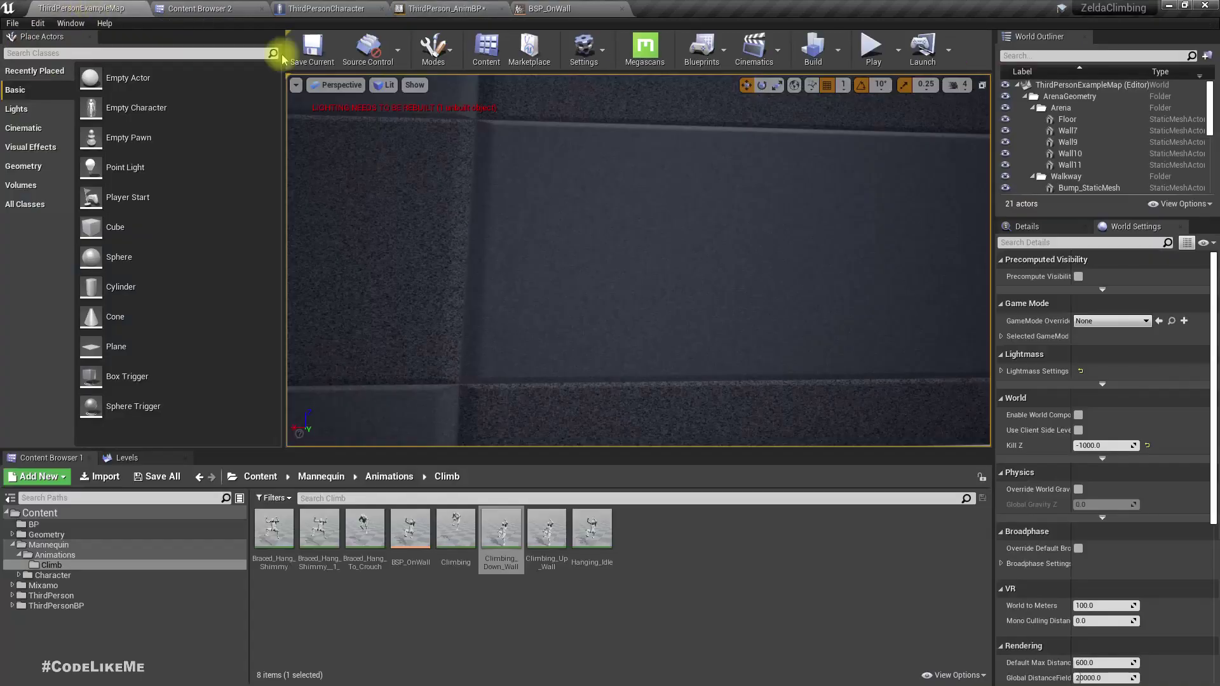
left_click(868, 58)
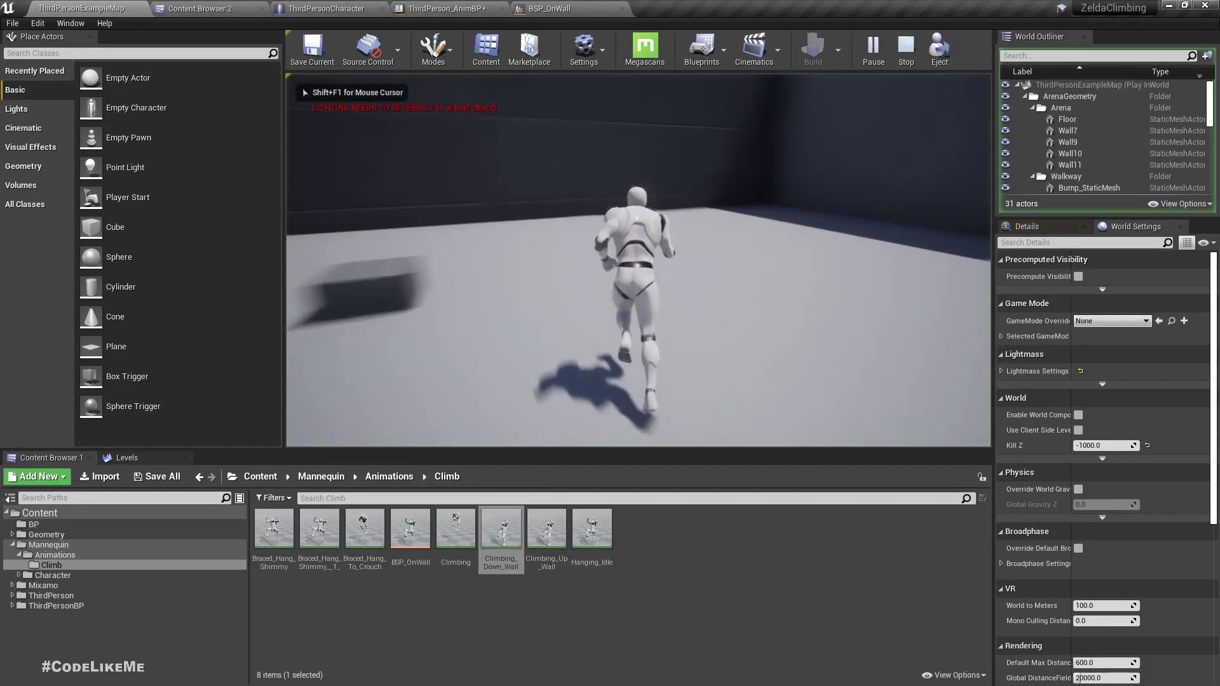
key("F11")
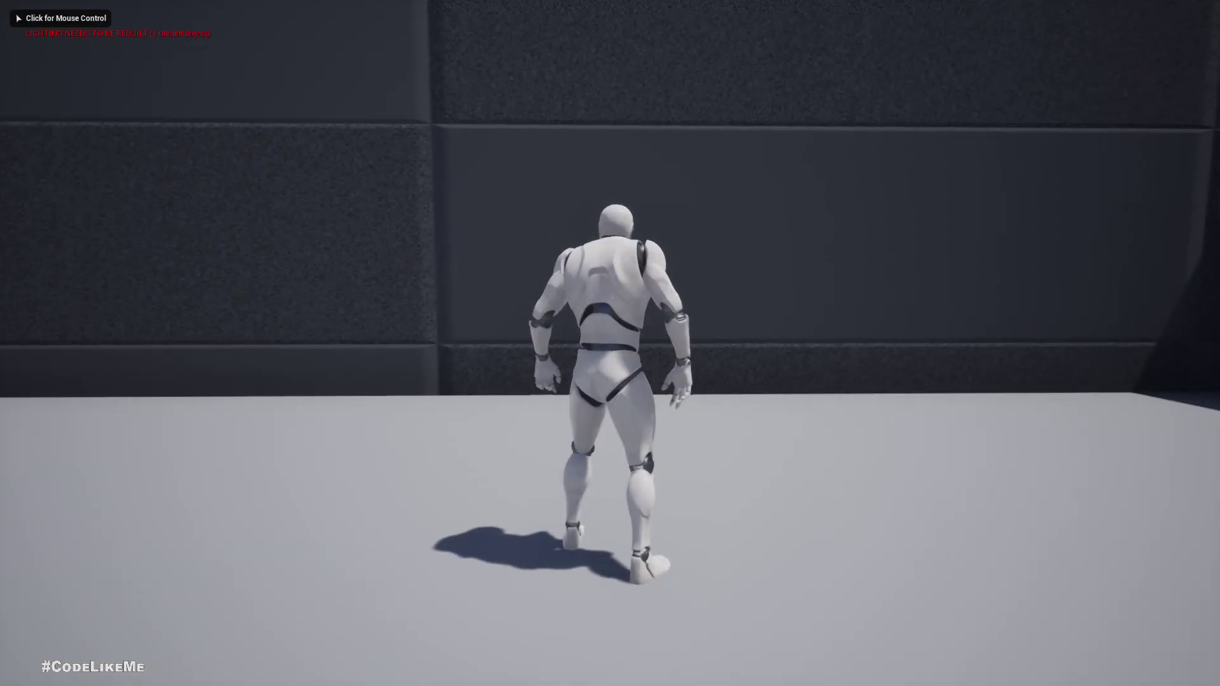
key("space")
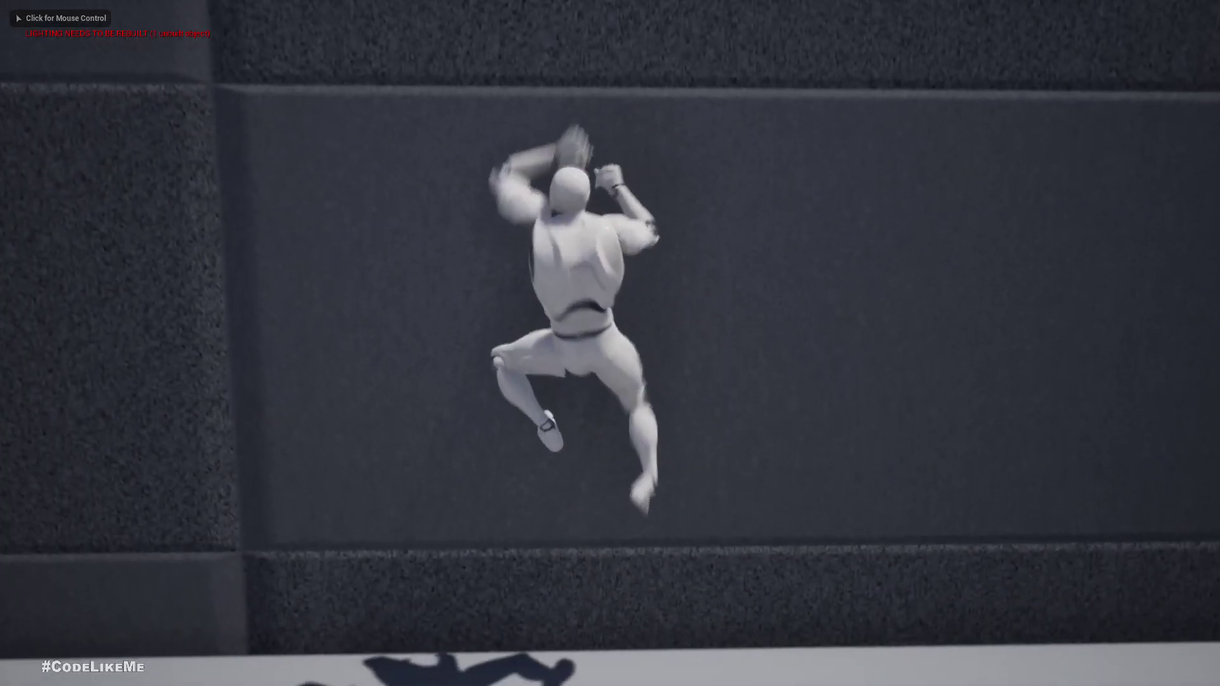
key("w")
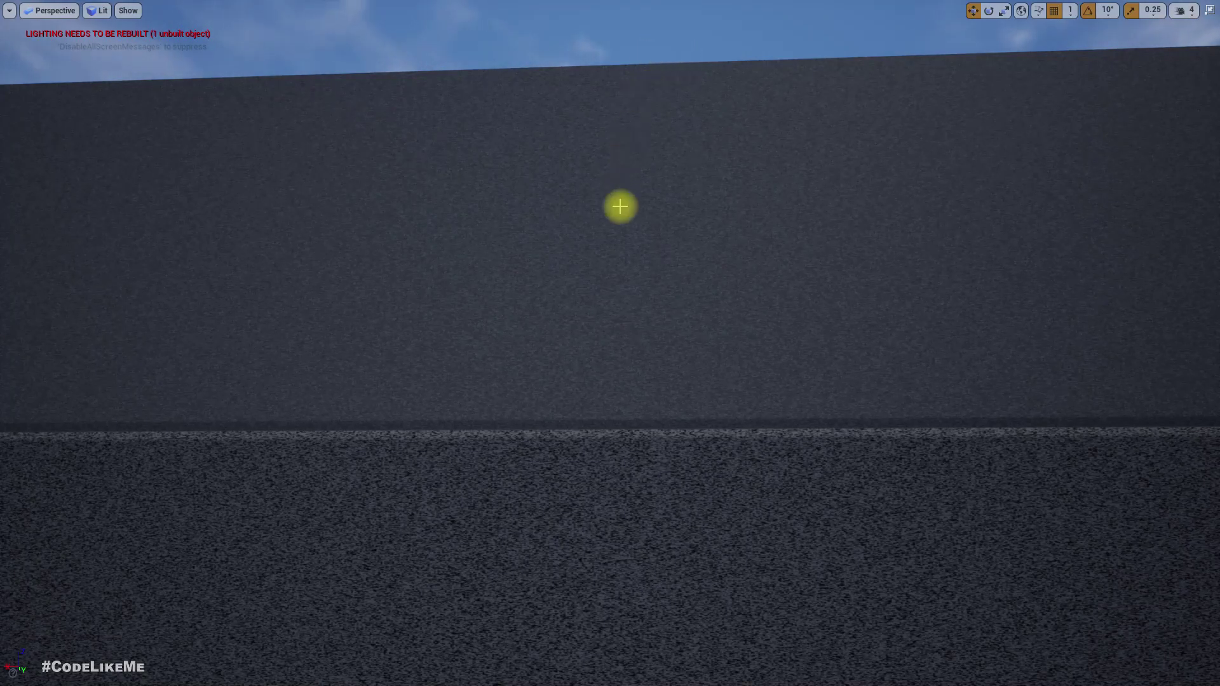
mouse_move(620, 231)
right_mouse_down()
mouse_move(620, 324)
mouse_move(600, 362)
mouse_move(572, 382)
mouse_move(610, 363)
mouse_move(535, 362)
mouse_move(535, 343)
mouse_move(573, 362)
mouse_move(630, 362)
mouse_move(506, 357)
mouse_move(630, 353)
right_mouse_up()
mouse_move(635, 269)
right_mouse_down()
mouse_move(696, 276)
mouse_move(648, 281)
mouse_move(681, 276)
mouse_move(648, 287)
mouse_move(666, 286)
right_mouse_up()
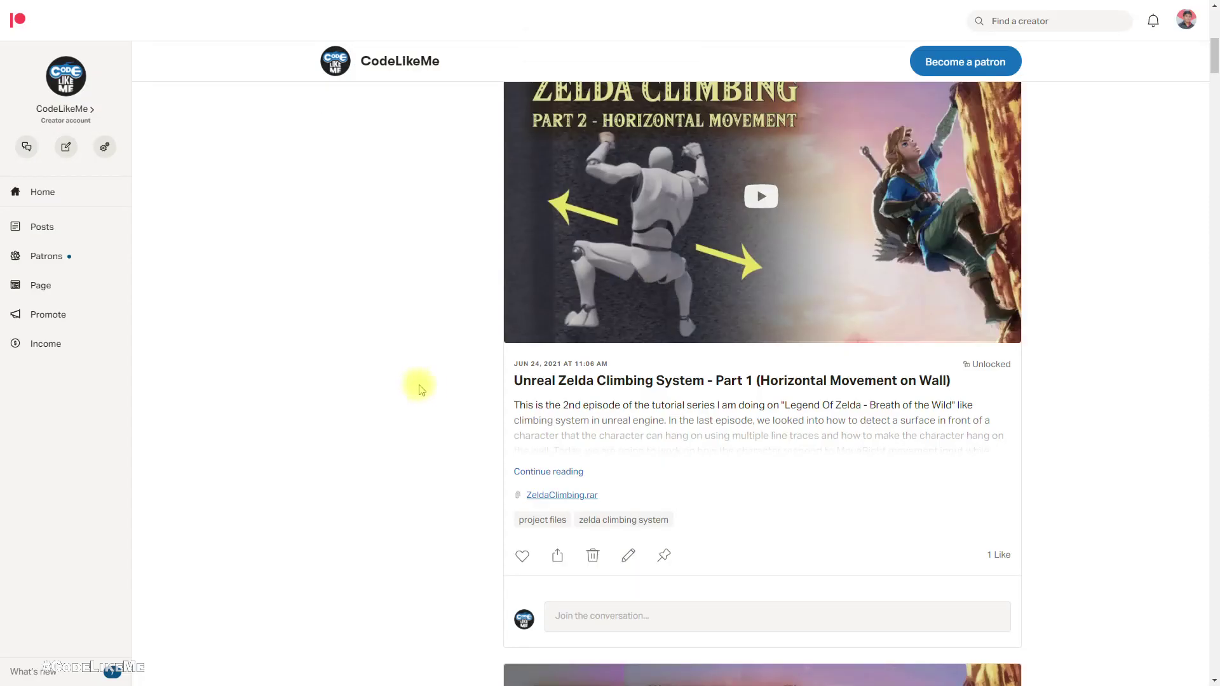
scroll(424, 388, "down", 1)
scroll(439, 347, "down", 2)
scroll(443, 354, "down", 3)
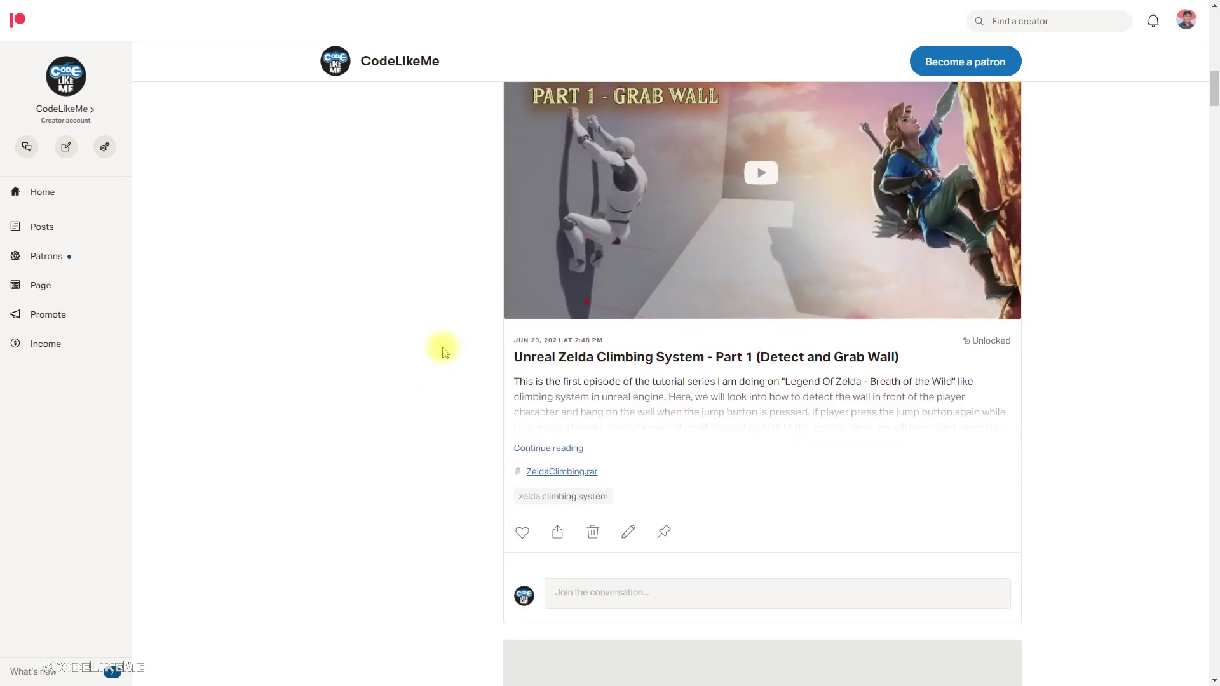
scroll(442, 351, "down", 3)
scroll(440, 352, "down", 2)
scroll(436, 349, "down", 3)
scroll(439, 348, "down", 3)
scroll(450, 329, "down", 2)
scroll(450, 329, "down", 1)
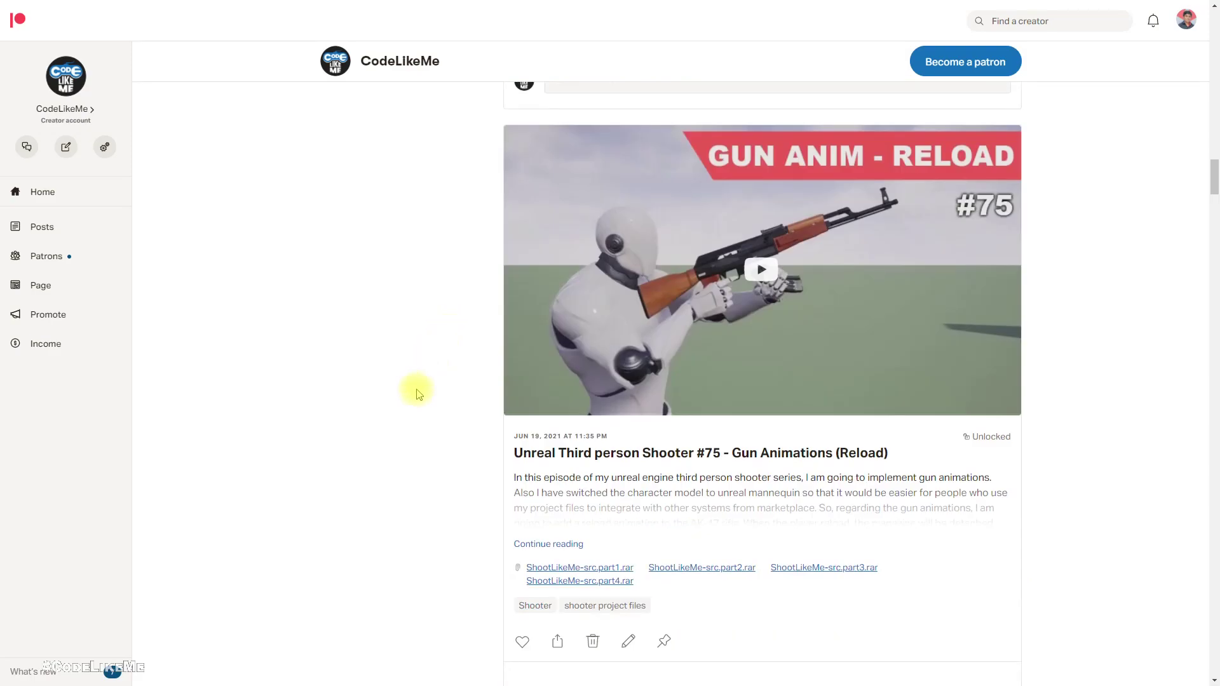
scroll(422, 395, "down", 1)
scroll(444, 373, "down", 2)
scroll(471, 378, "down", 2)
scroll(471, 373, "down", 2)
scroll(467, 377, "down", 2)
scroll(466, 375, "down", 1)
scroll(466, 379, "down", 2)
scroll(466, 384, "down", 1)
scroll(466, 384, "down", 1)
scroll(465, 383, "down", 1)
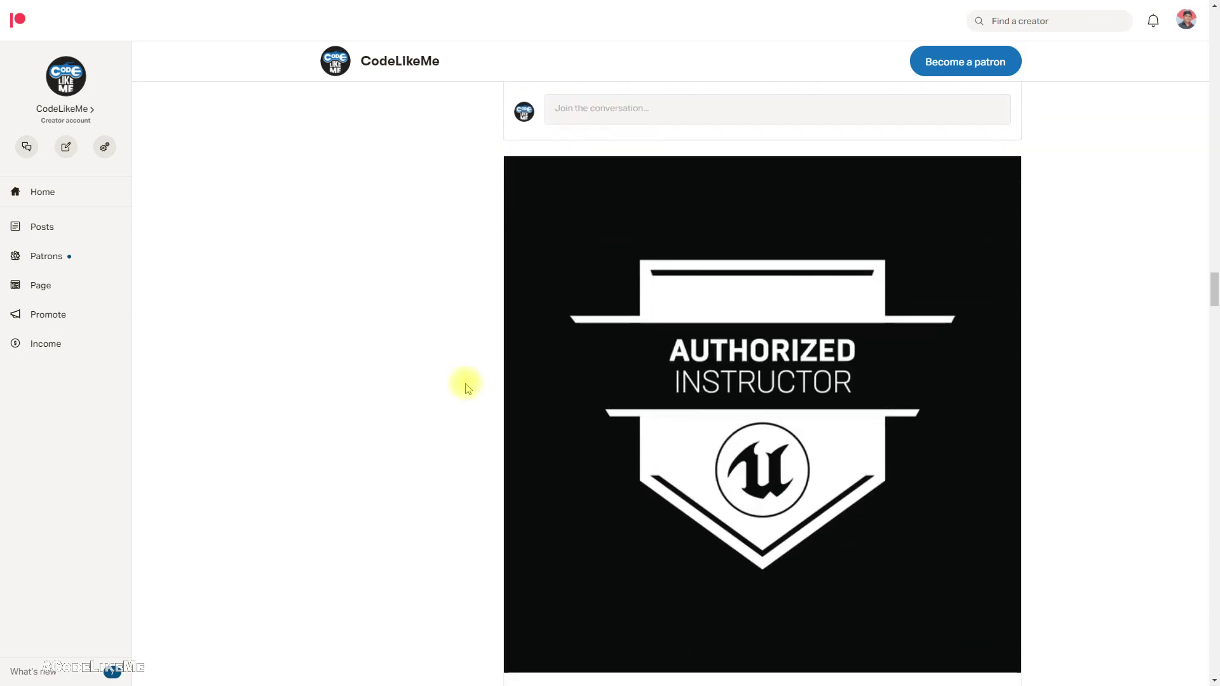
scroll(464, 384, "down", 2)
scroll(466, 386, "down", 2)
scroll(464, 386, "down", 2)
scroll(464, 382, "down", 2)
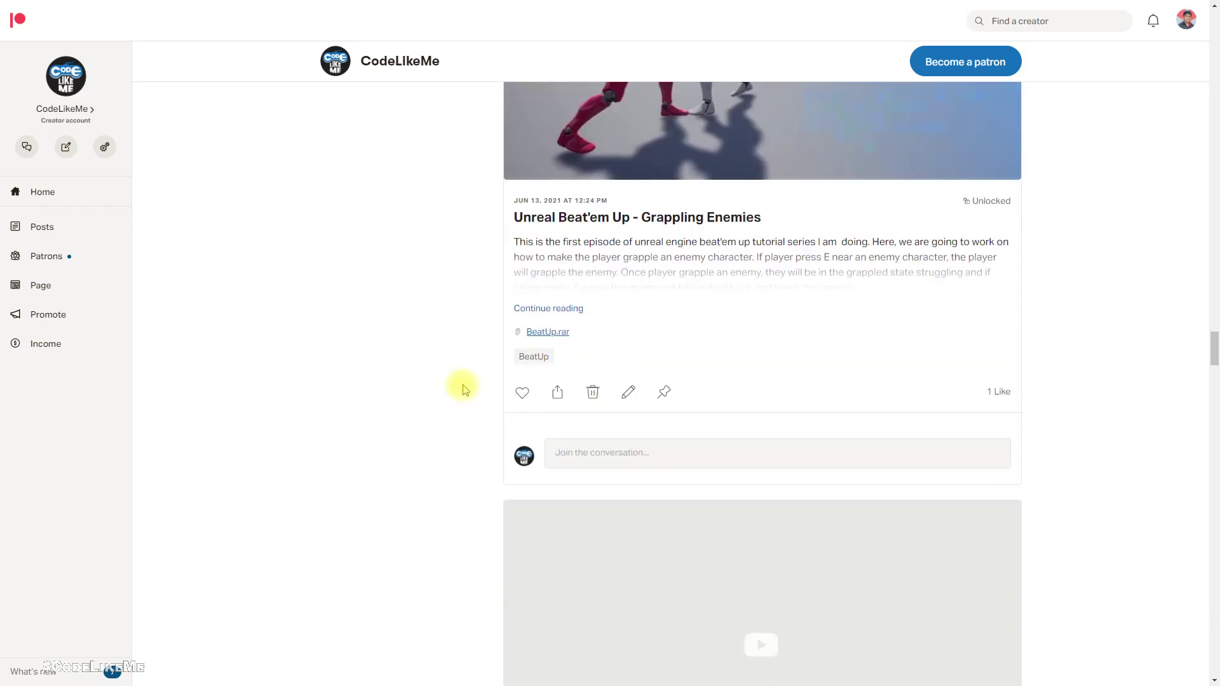
scroll(463, 380, "down", 2)
scroll(464, 377, "down", 2)
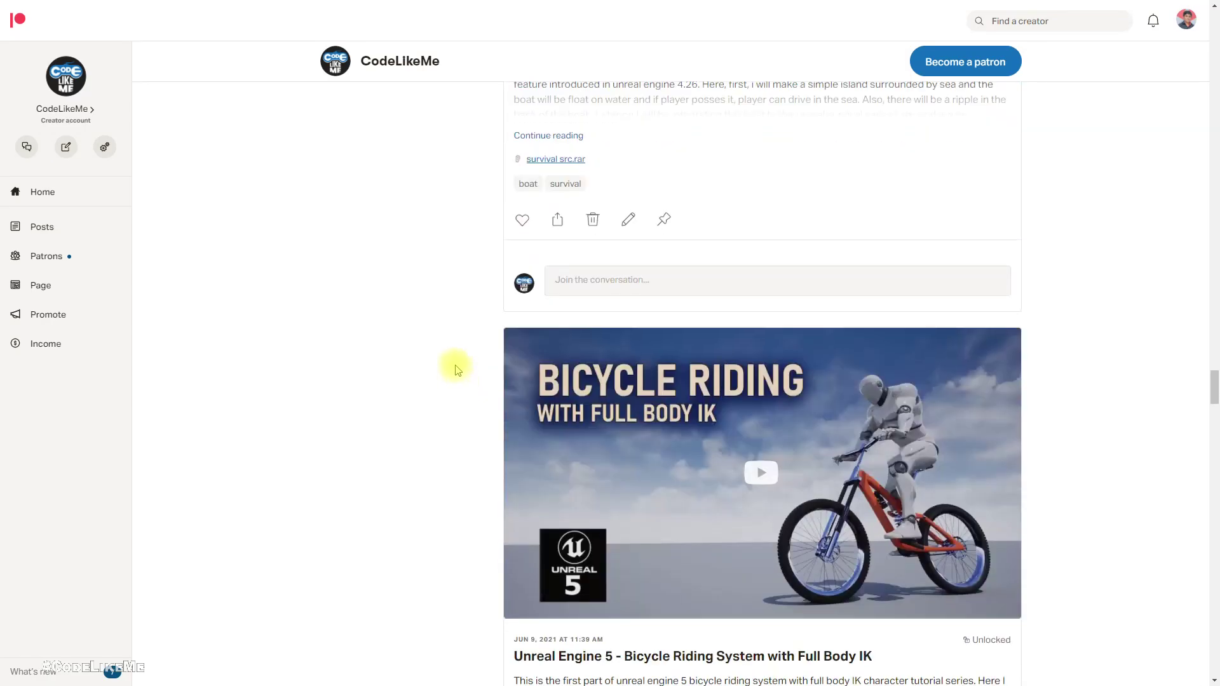